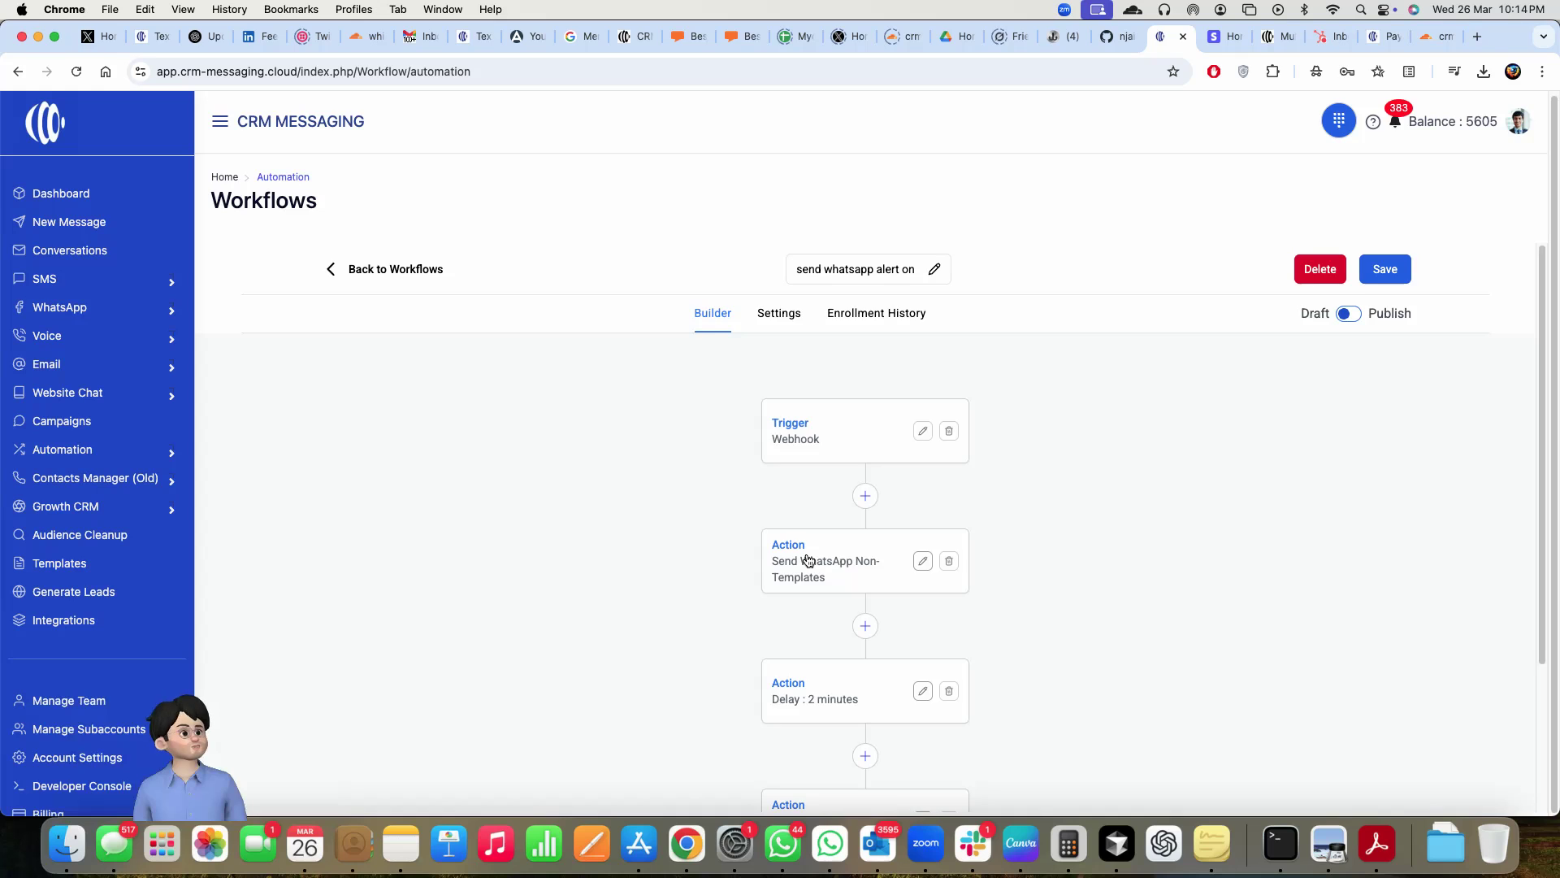
Leave the open WhatsApp alert workflow and bring up the workflow templates.
scroll(1168, 577, down, 3)
scroll(530, 559, up, 3)
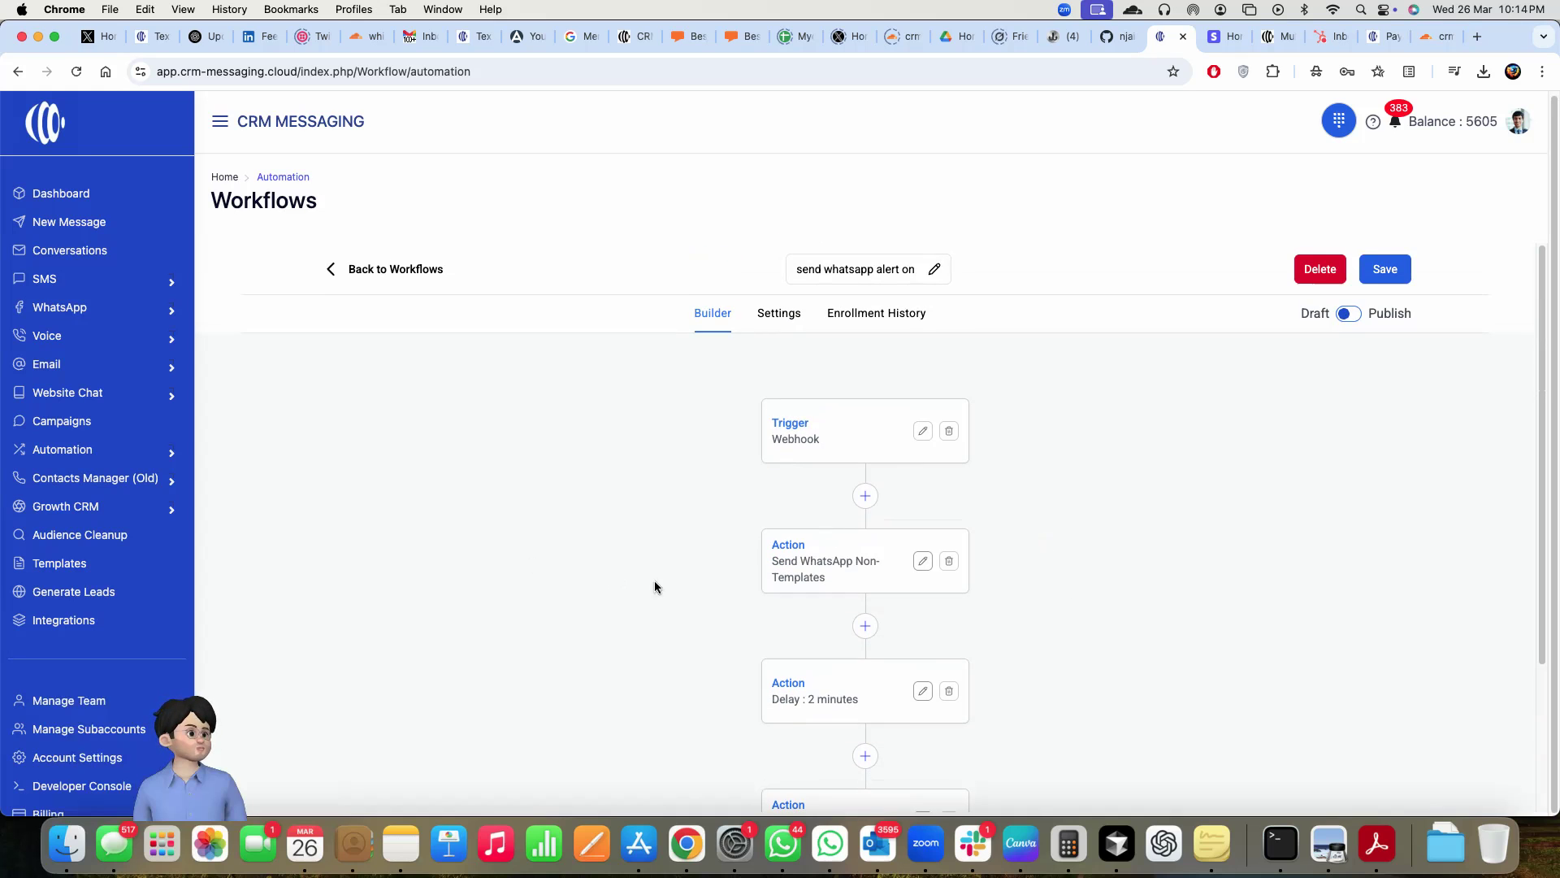
click(397, 269)
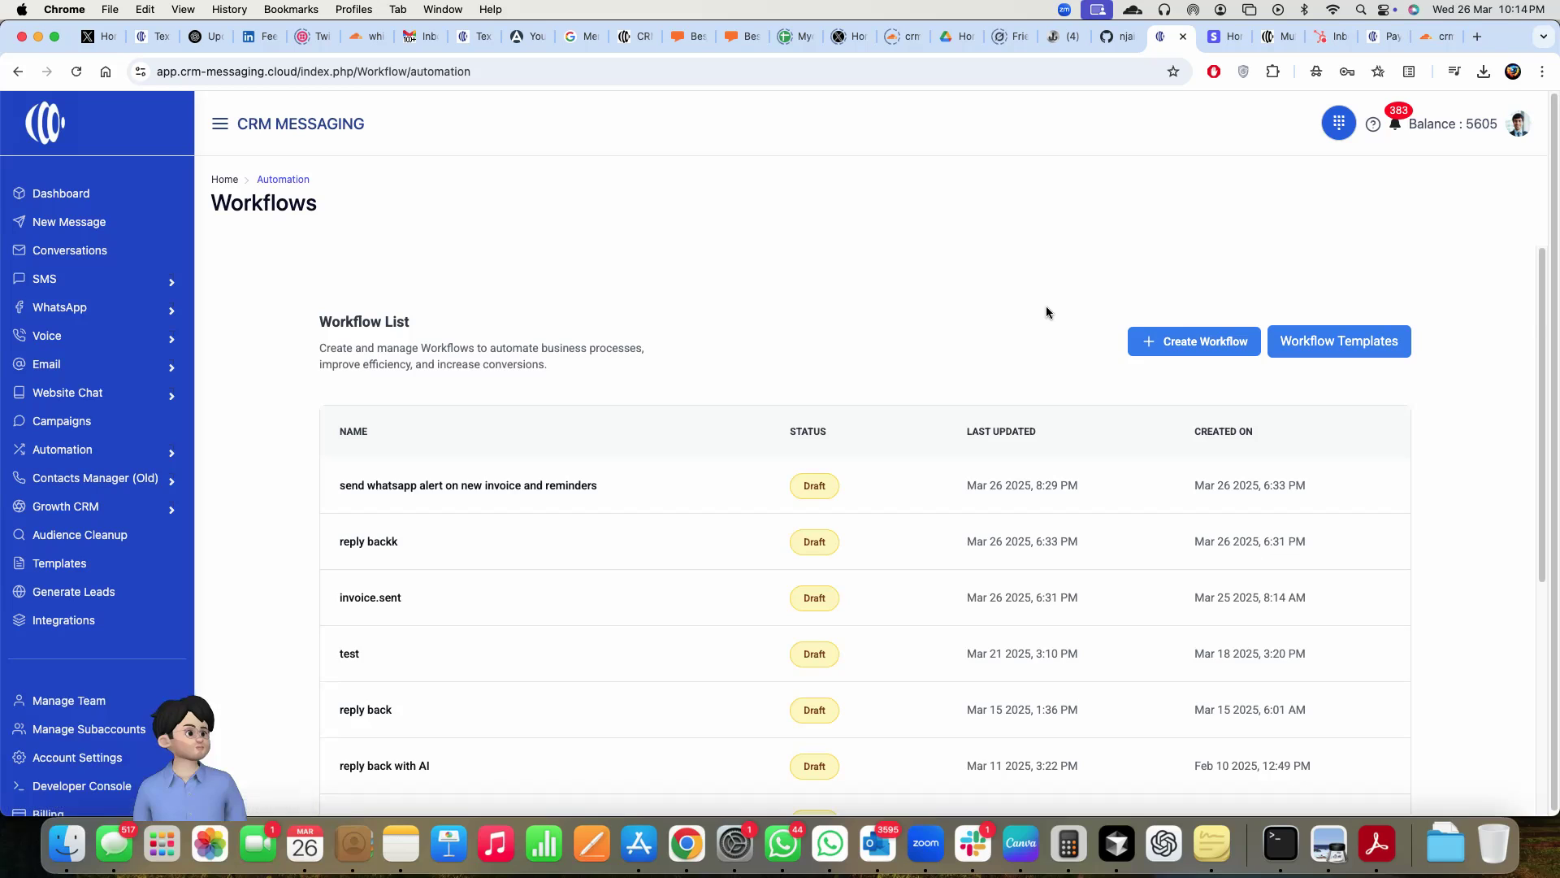
click(1331, 348)
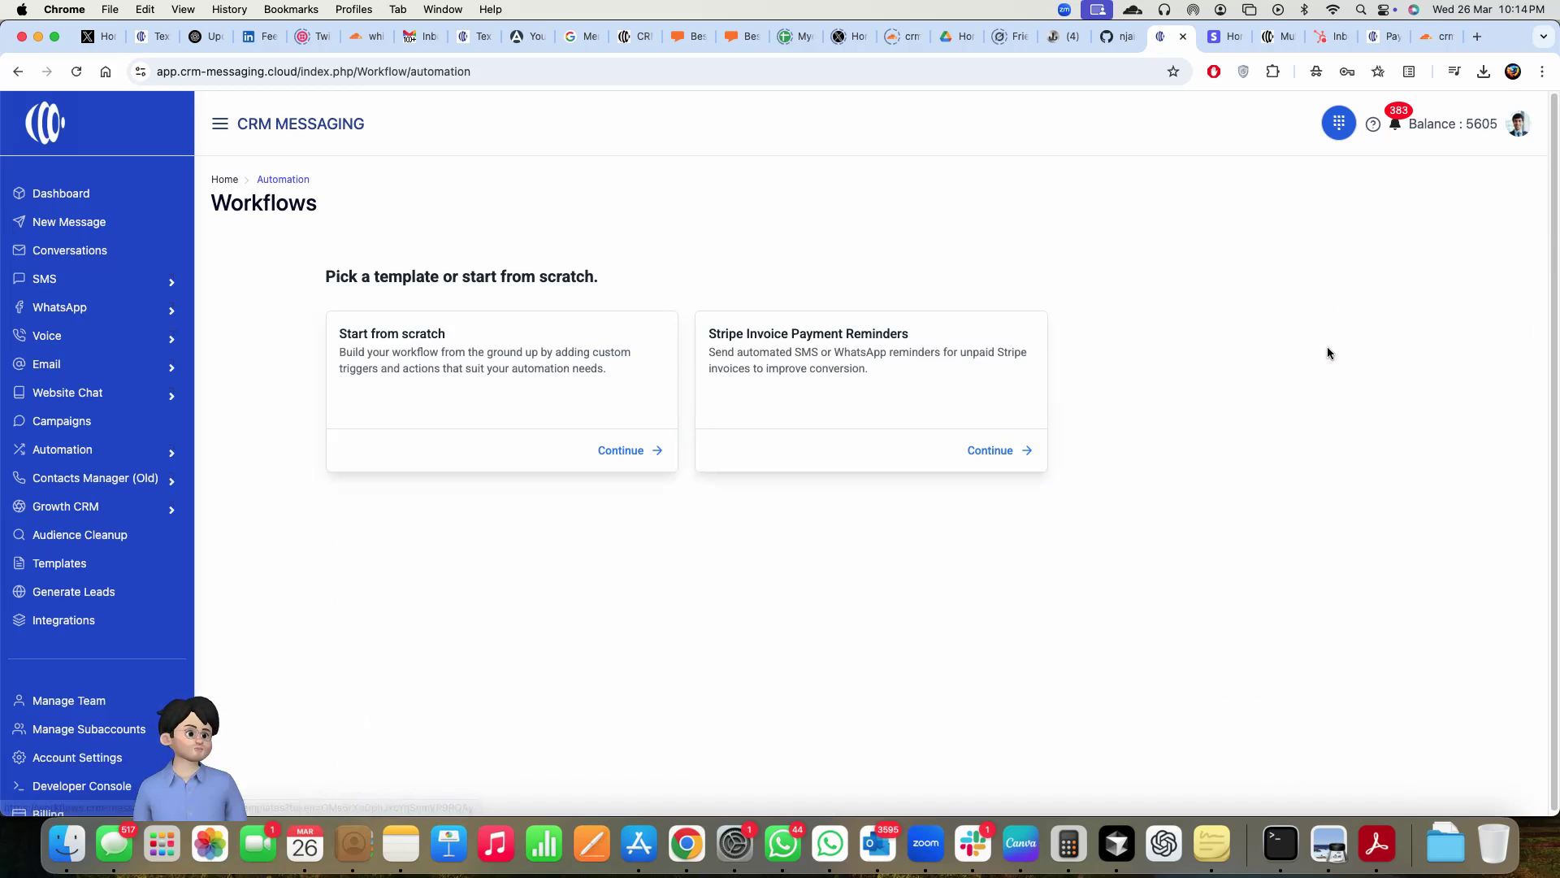
Create a workflow named "Stripe Invoice Payment Reminders" from the Stripe Invoice Payment Reminders template.
drag(374, 276, 540, 275)
click(883, 380)
drag(722, 329, 876, 334)
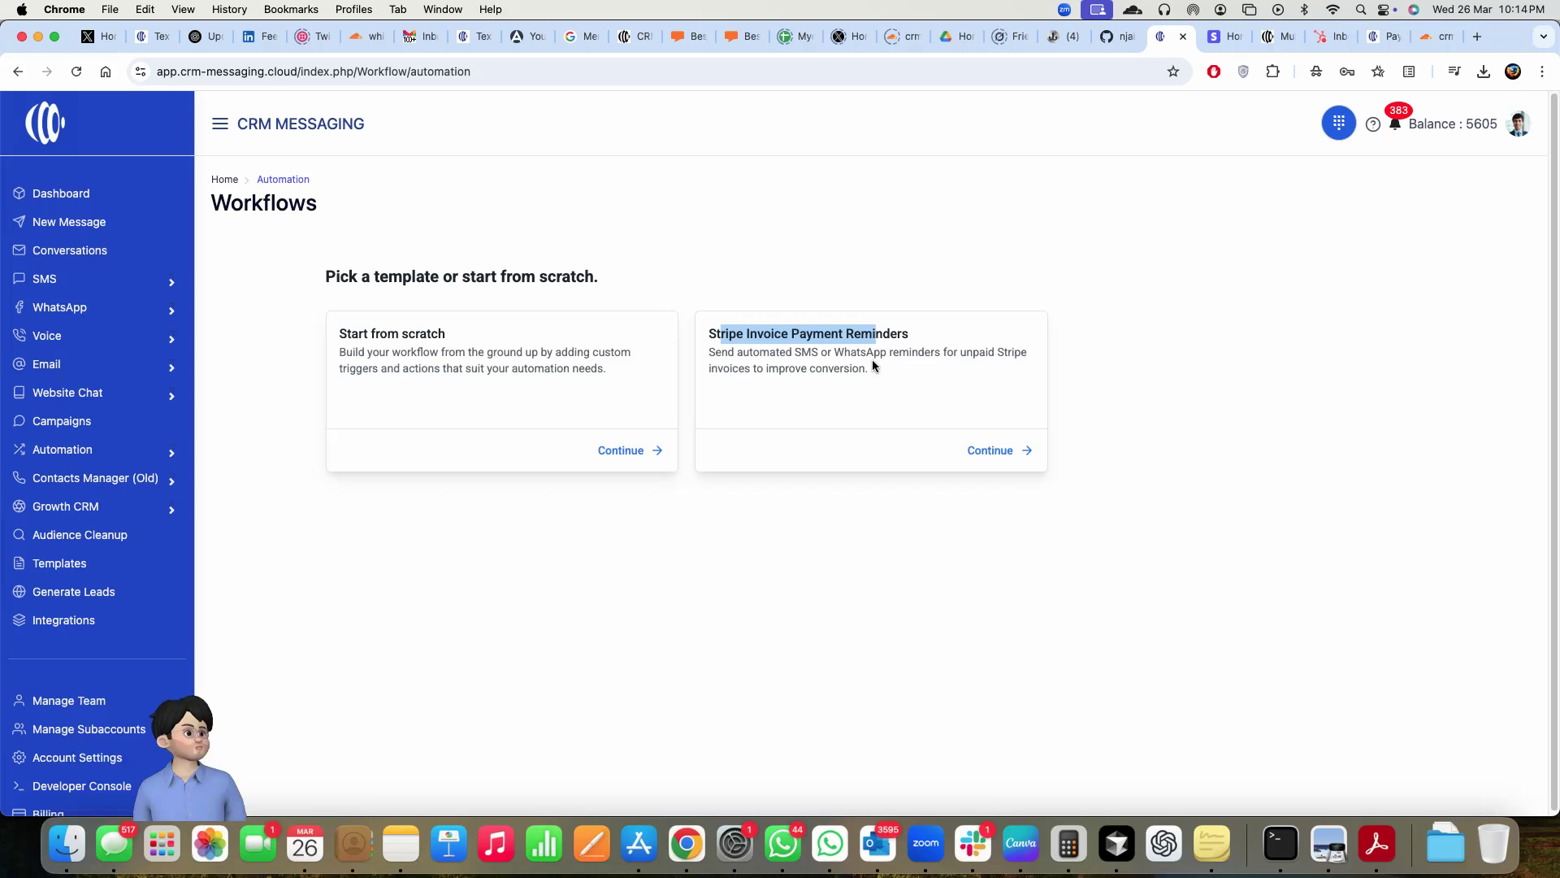
click(1016, 453)
click(864, 492)
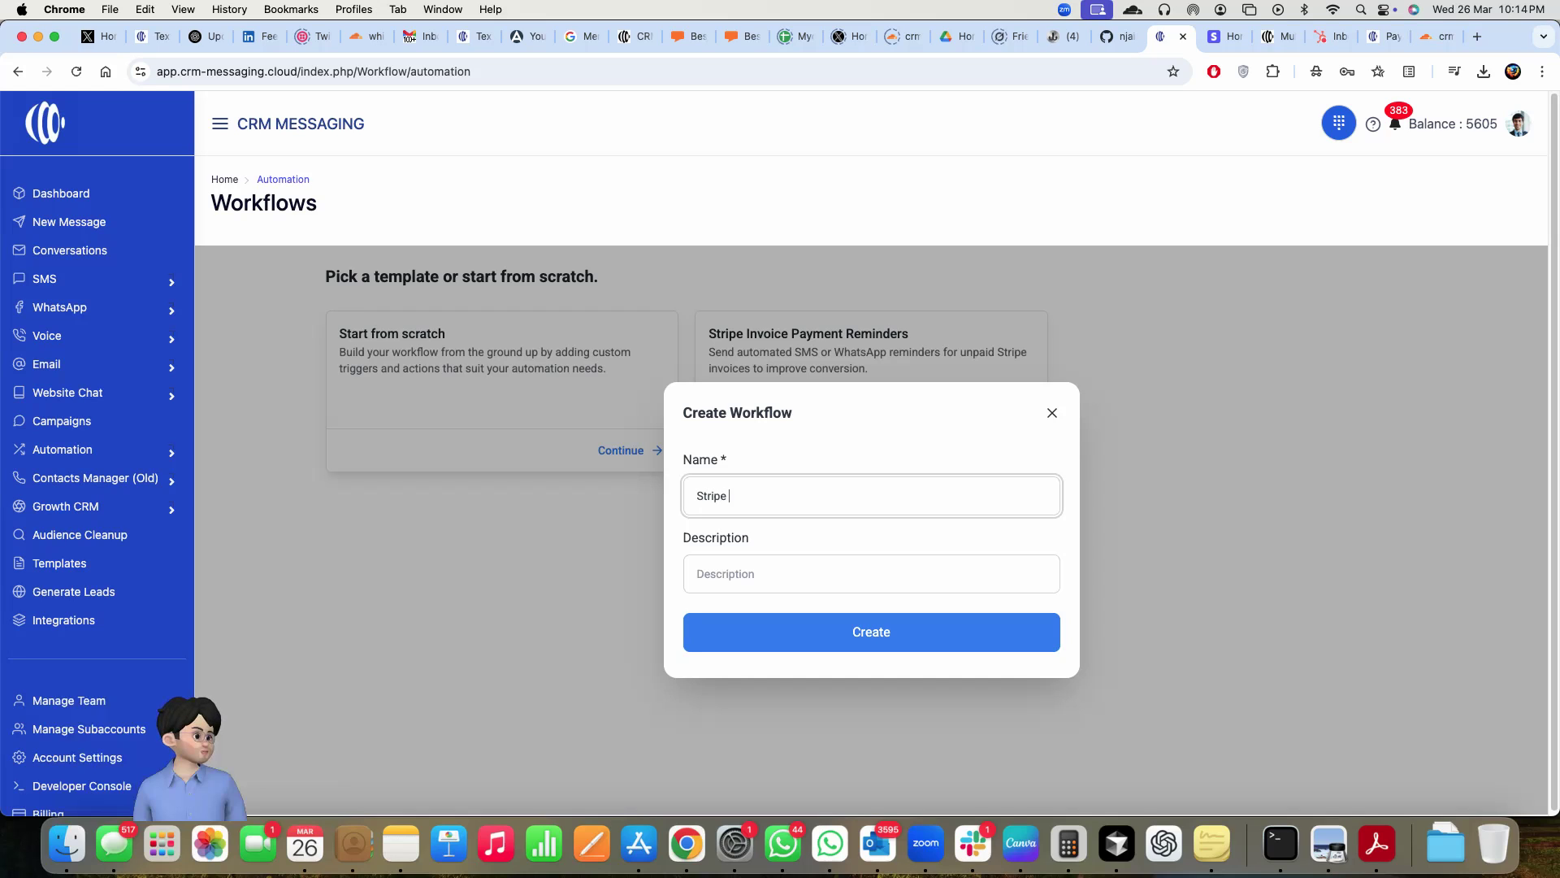
text(Stripe Invoice )
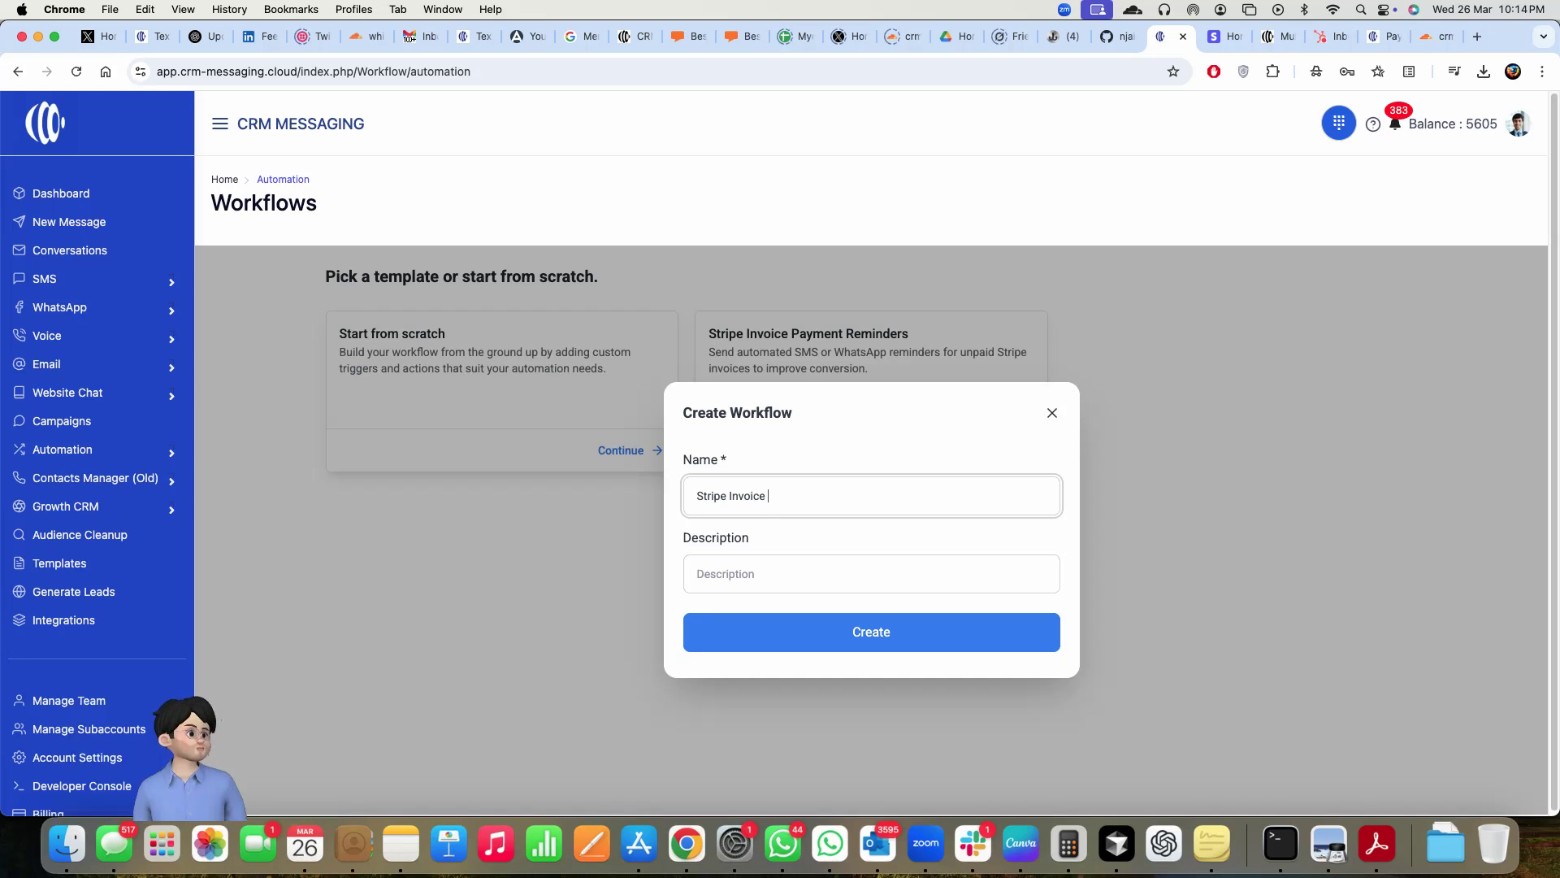
text(Payment Reminders)
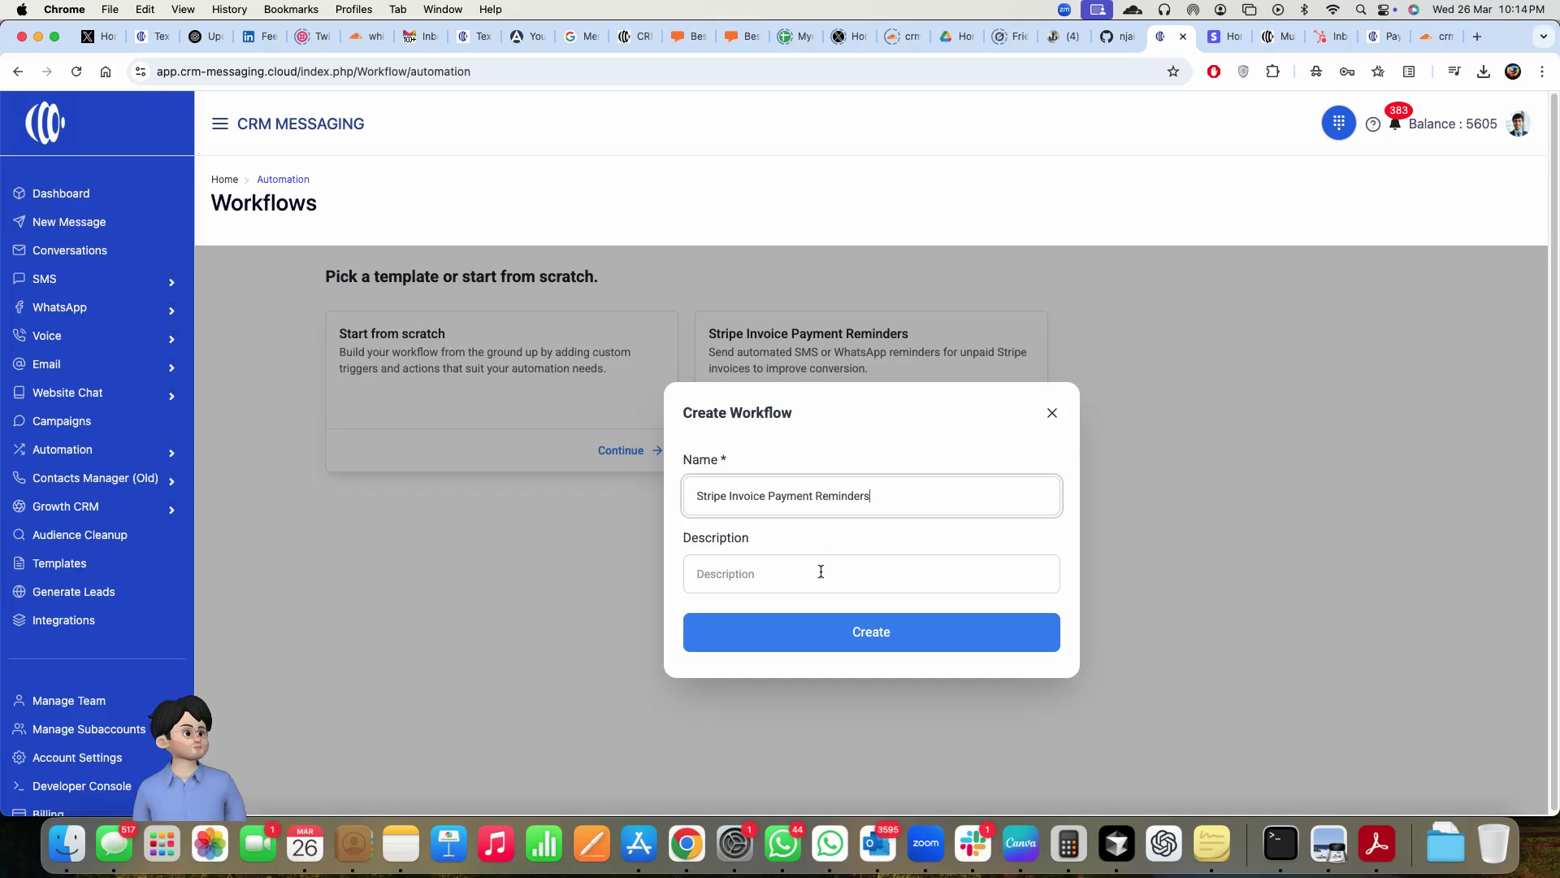
click(857, 634)
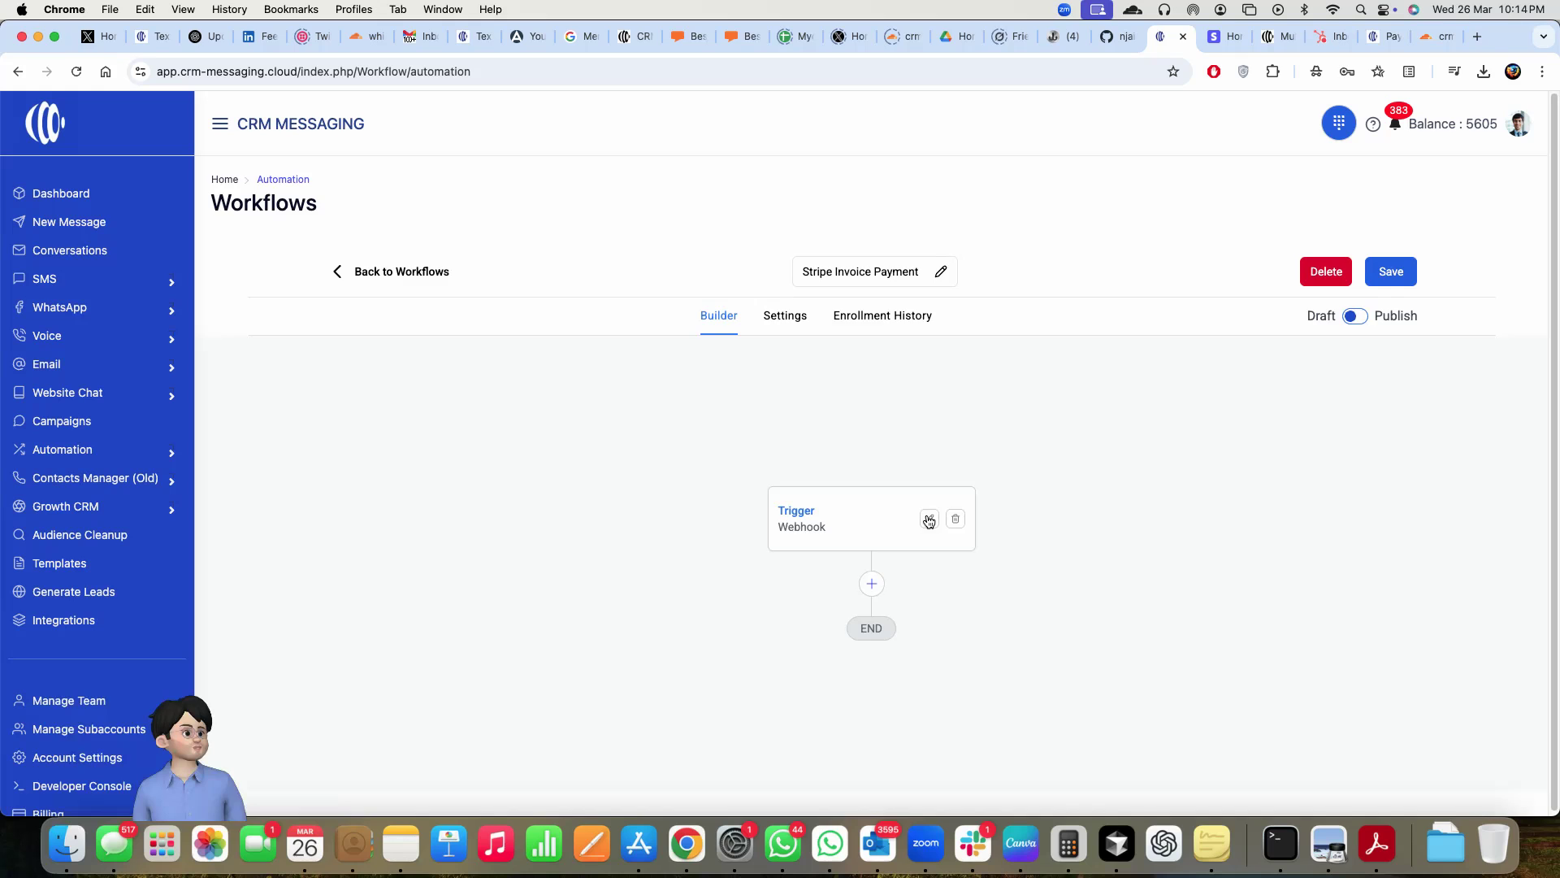
Open the workflow's Webhook trigger settings and copy its webhook URL.
click(928, 520)
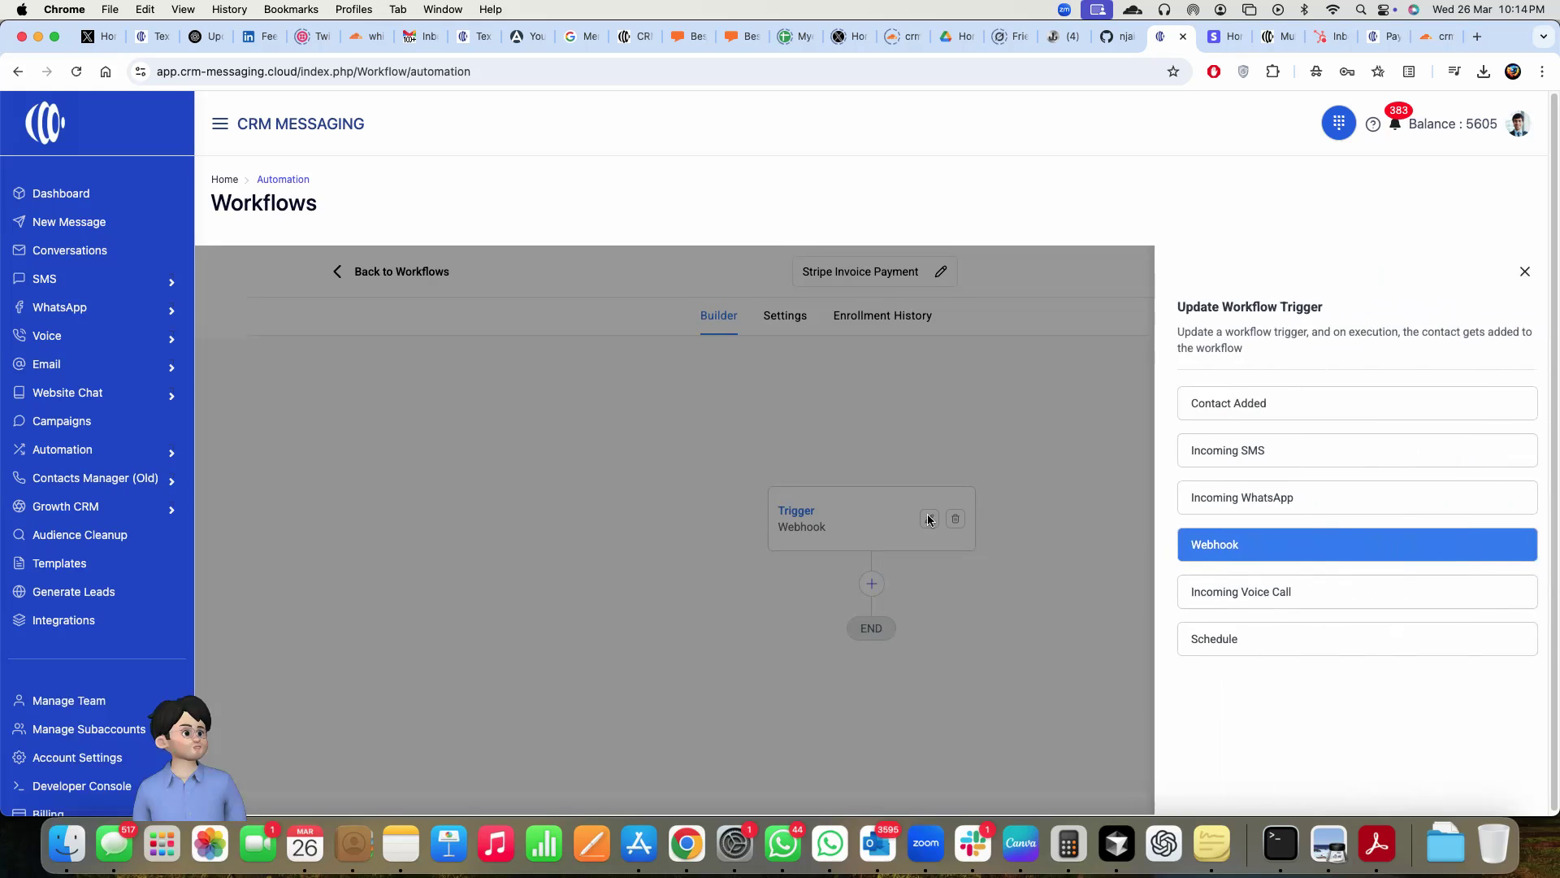
click(1239, 553)
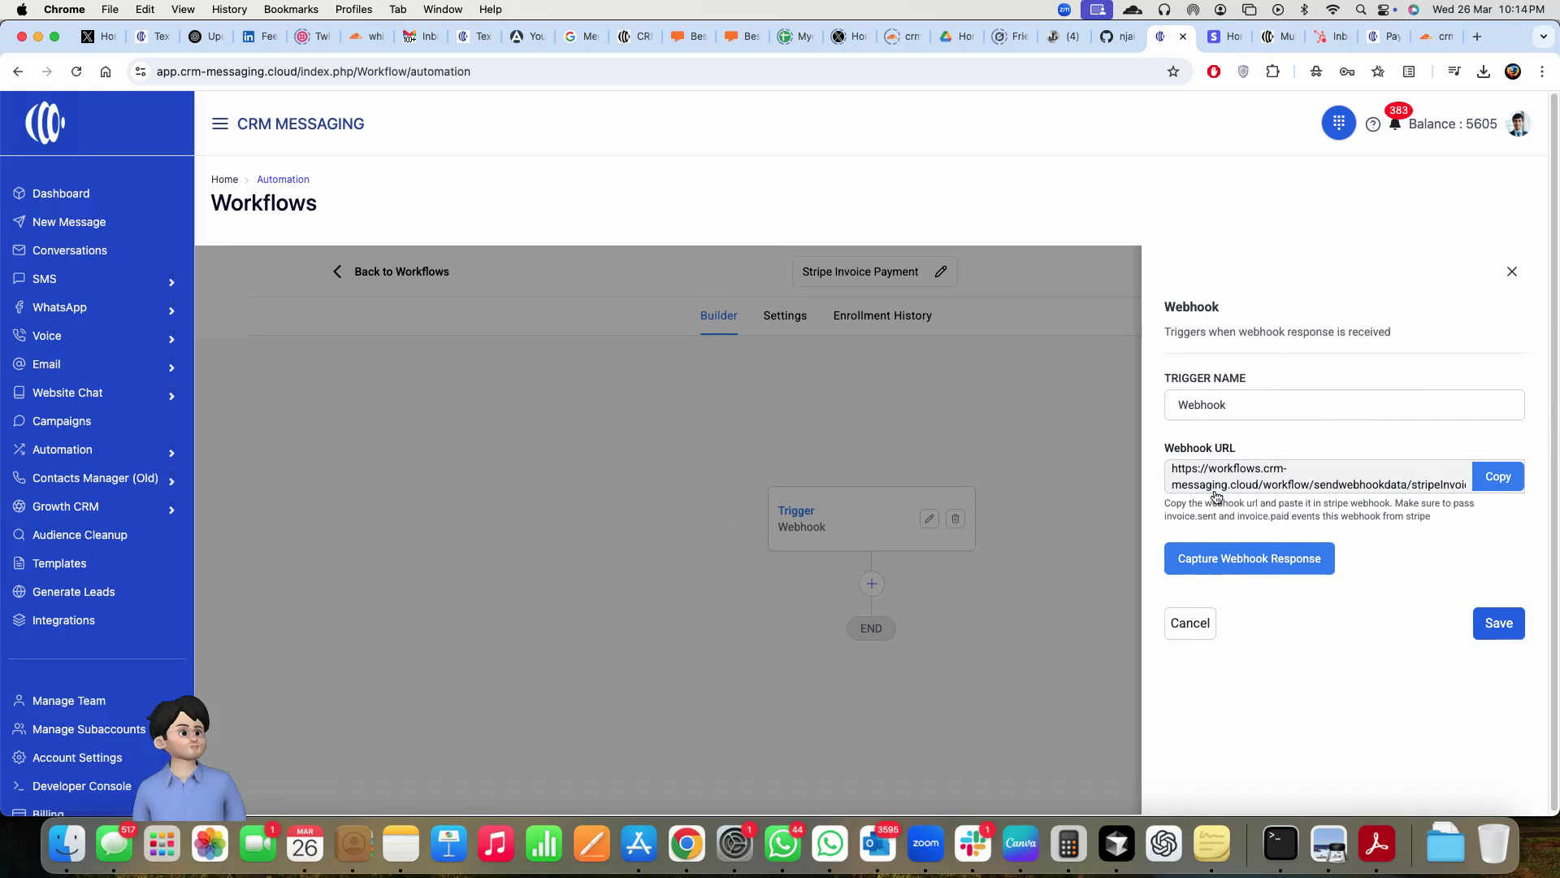
drag(1189, 505, 1420, 512)
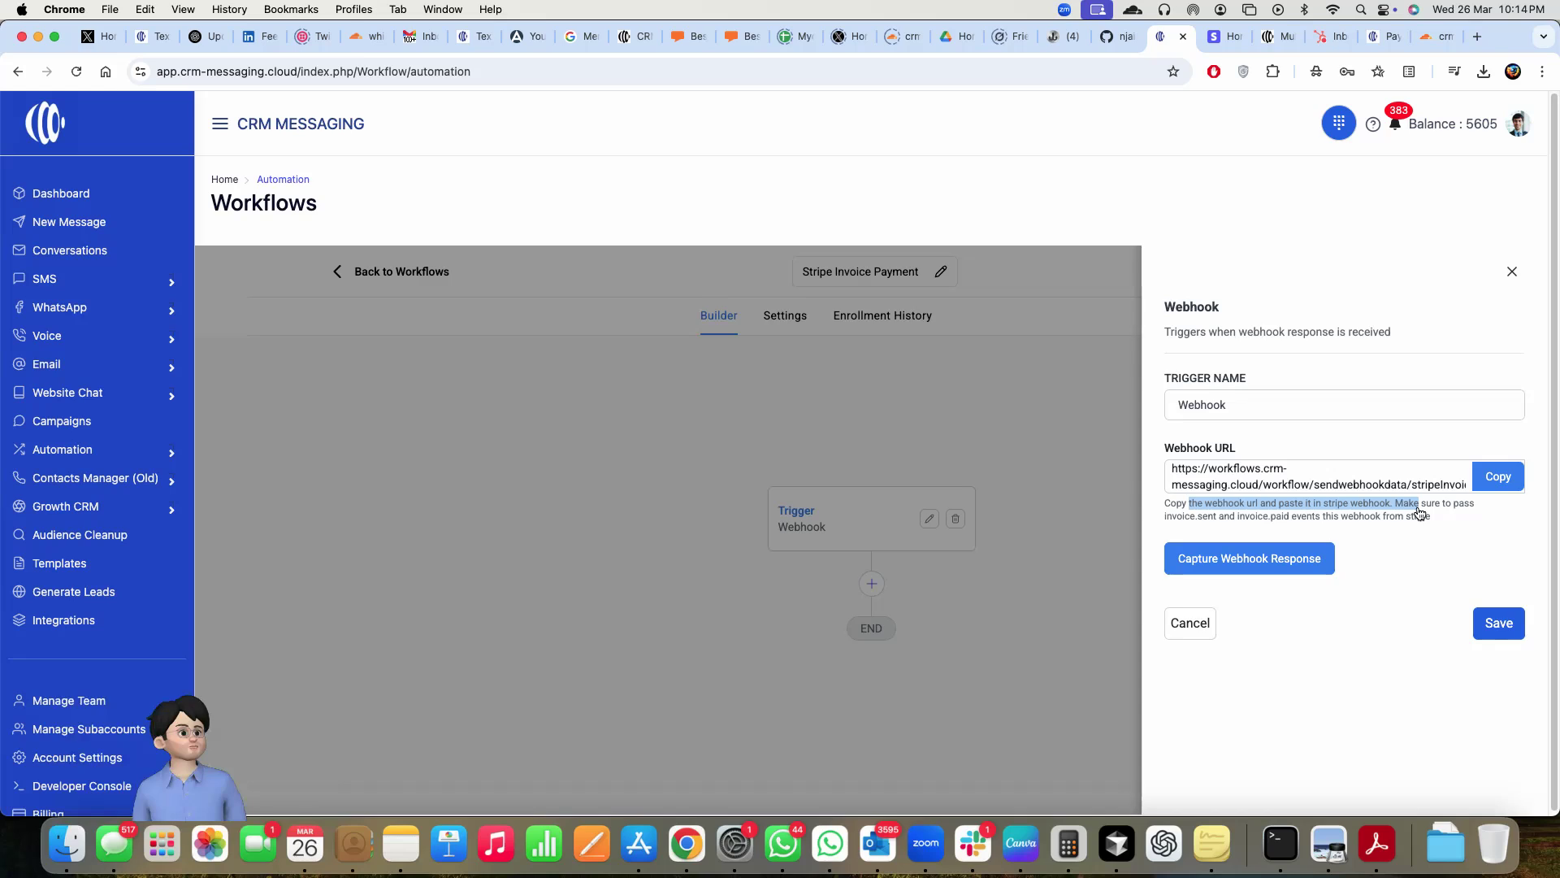
click(1501, 482)
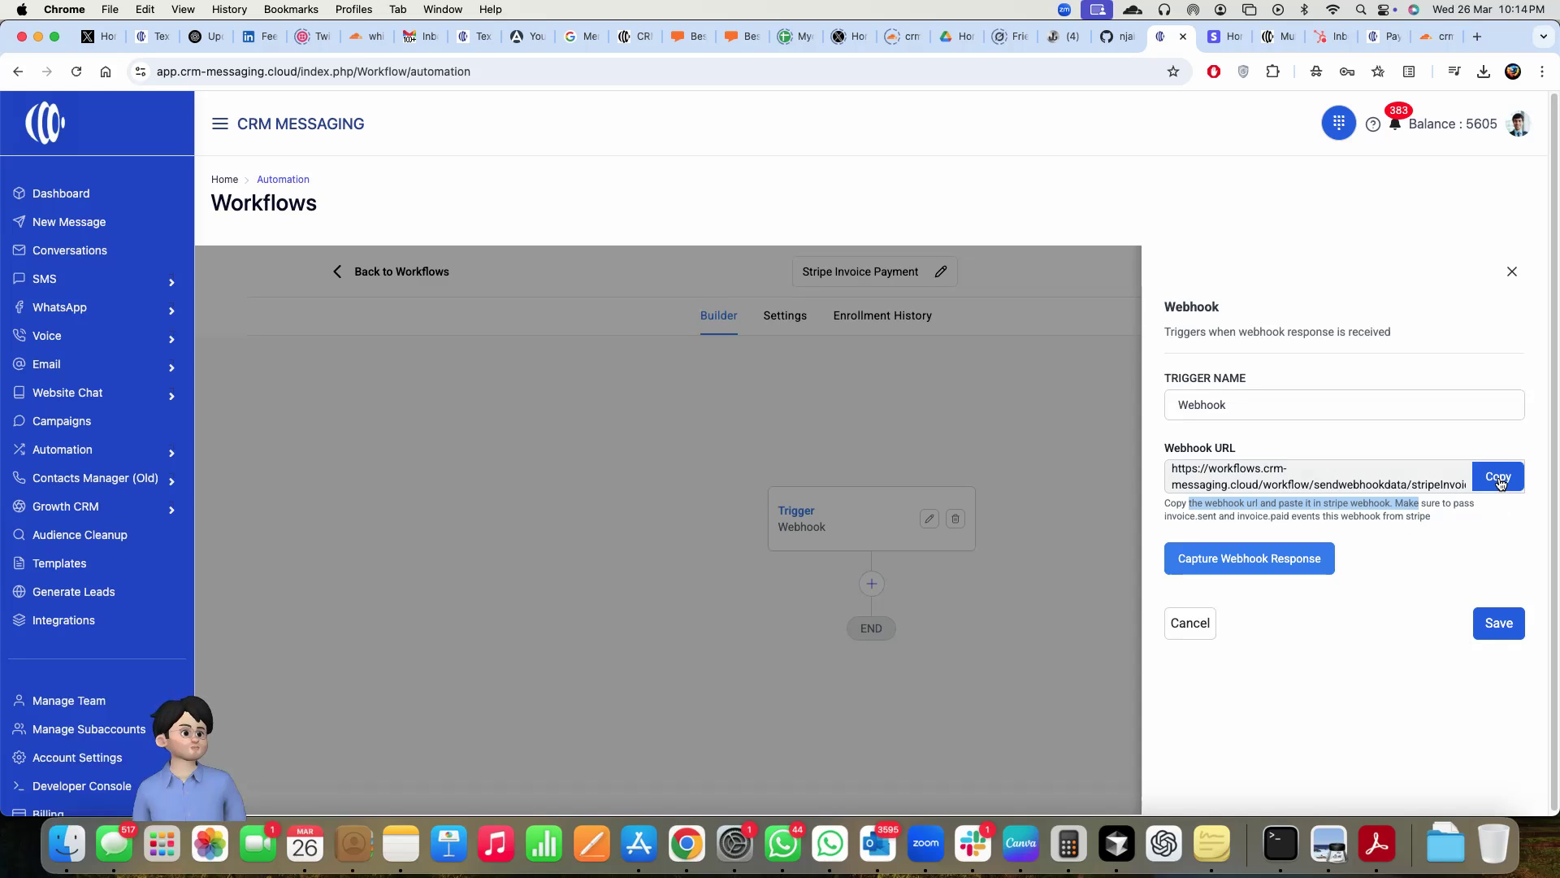
Switch to Stripe and start a new developer webhook endpoint, using the copied webhook URL as its endpoint URL.
click(1219, 36)
click(69, 791)
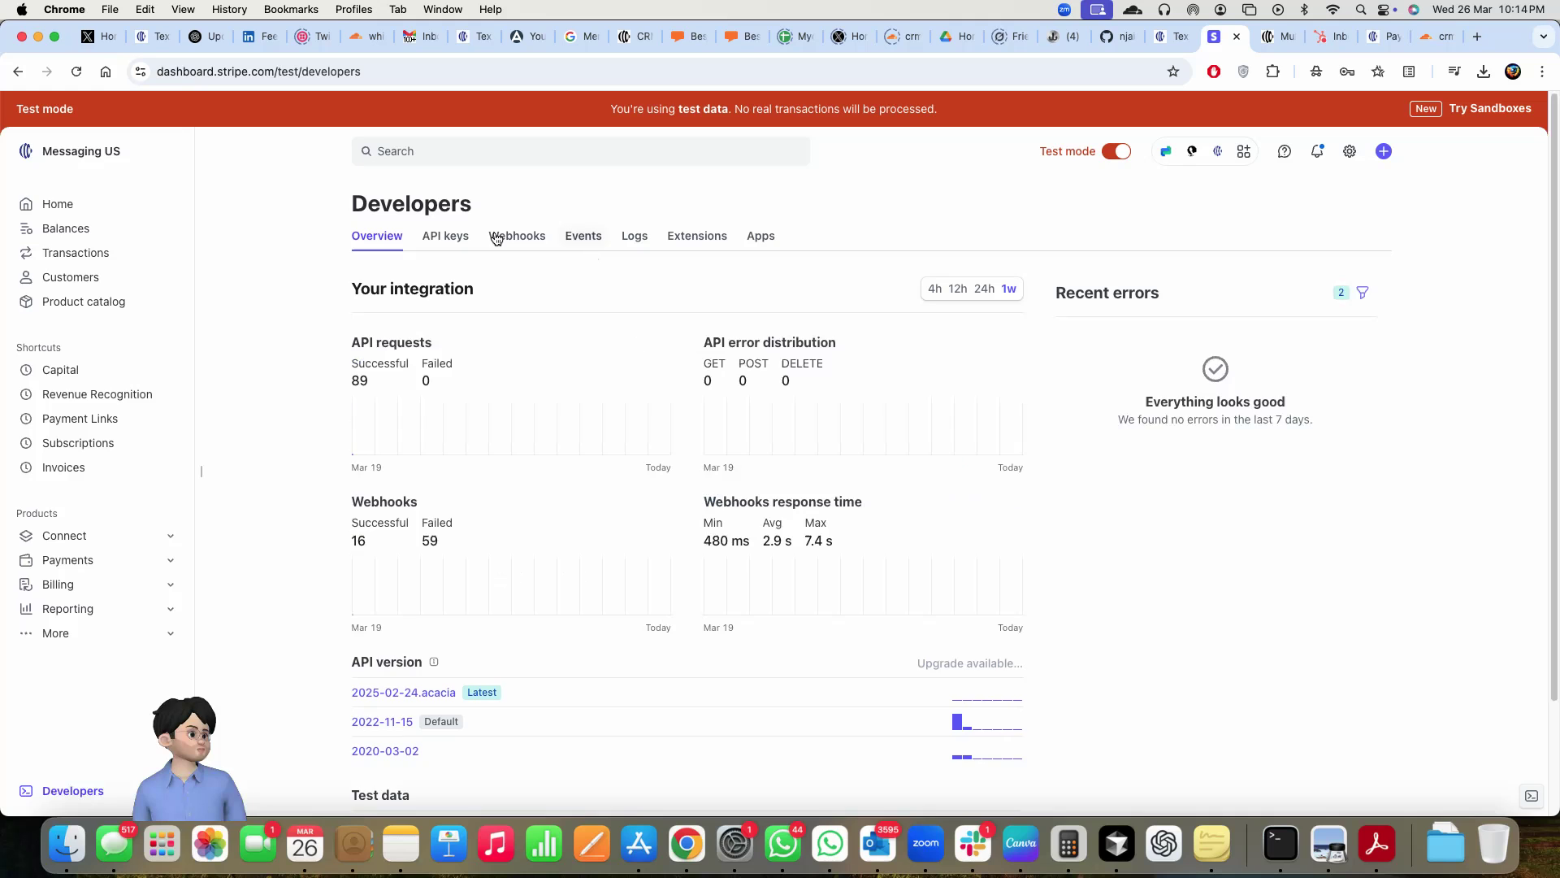
click(496, 236)
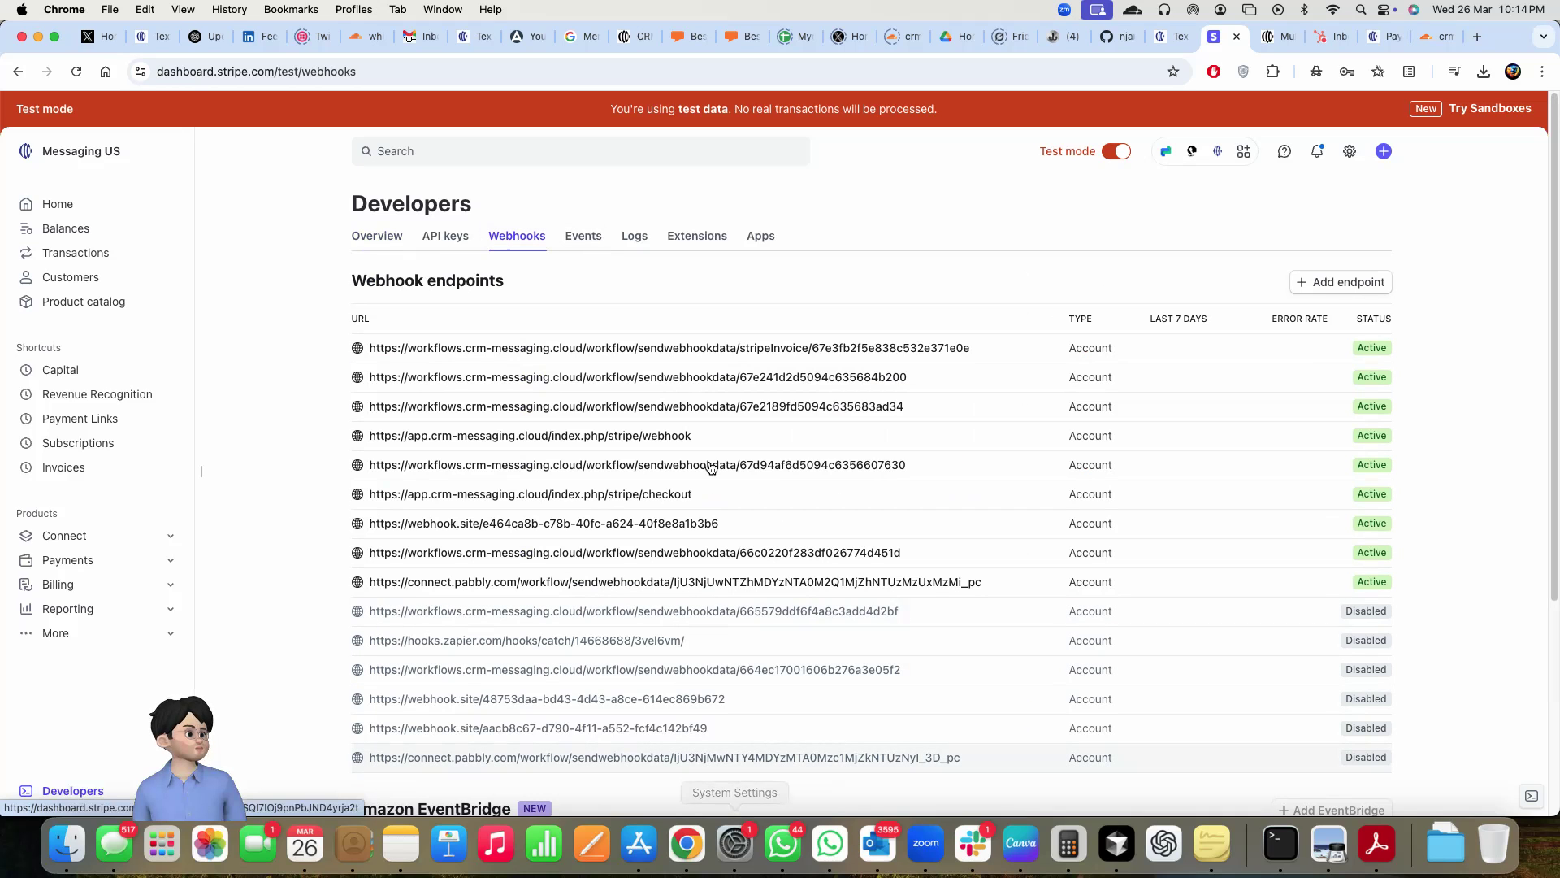
click(1337, 281)
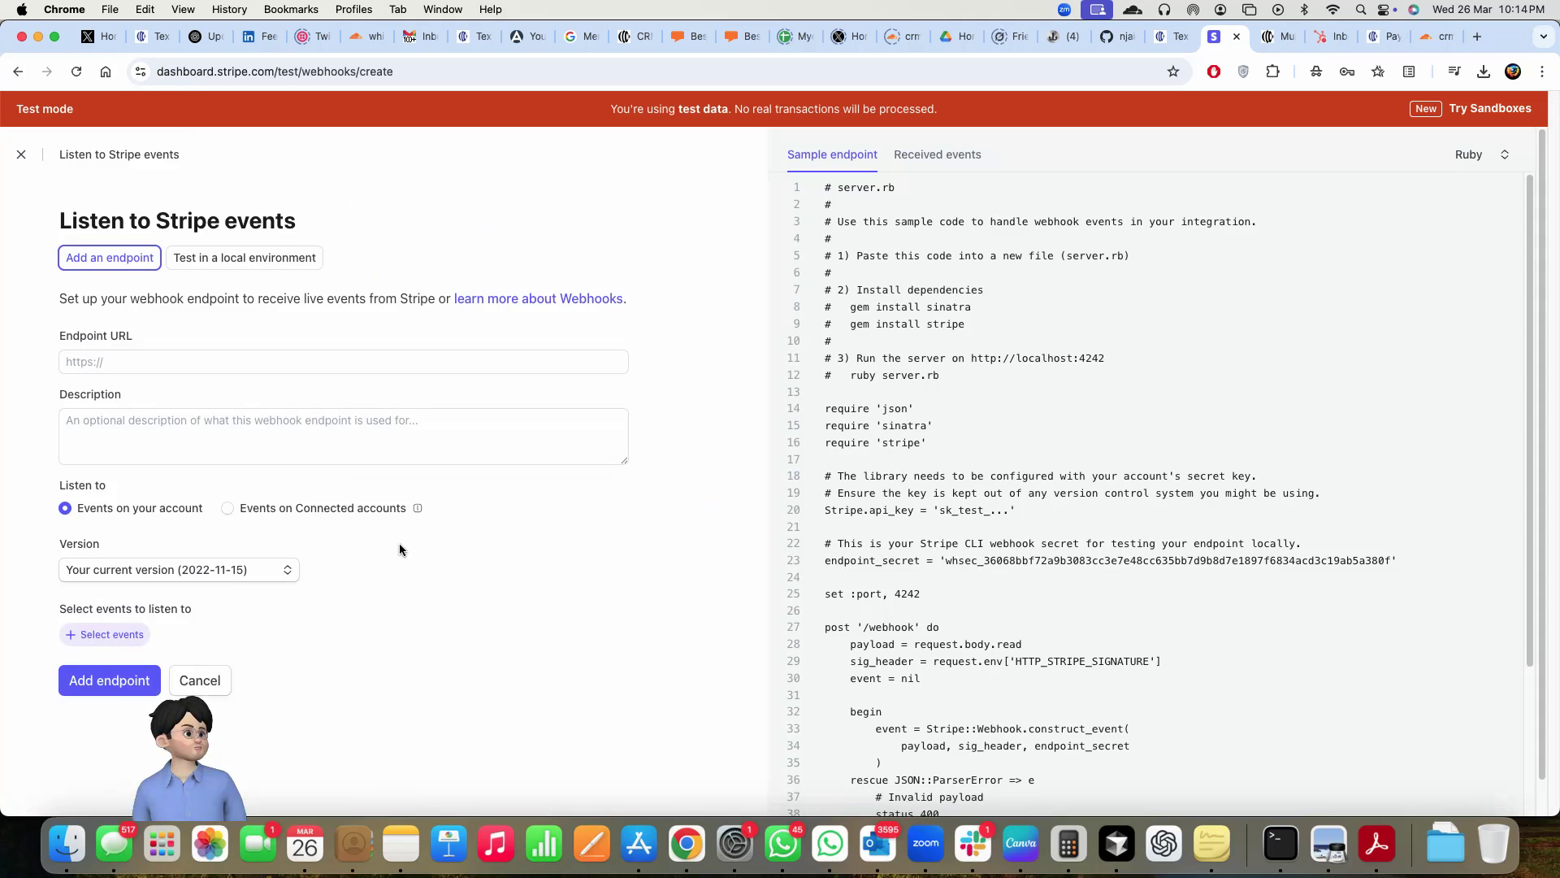
key(super+v)
click(114, 635)
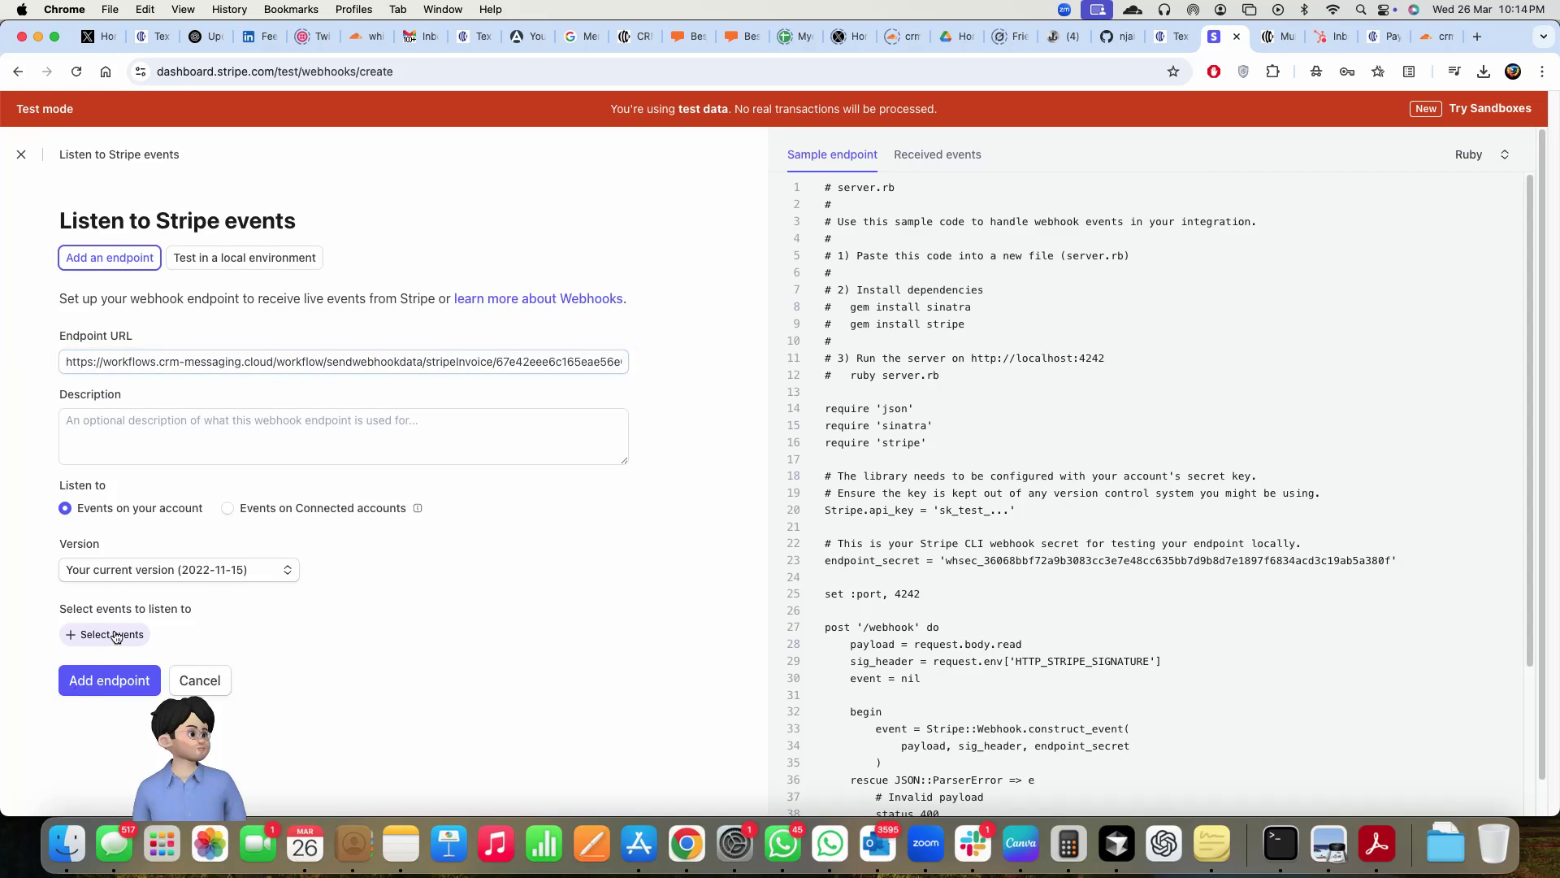
click(138, 263)
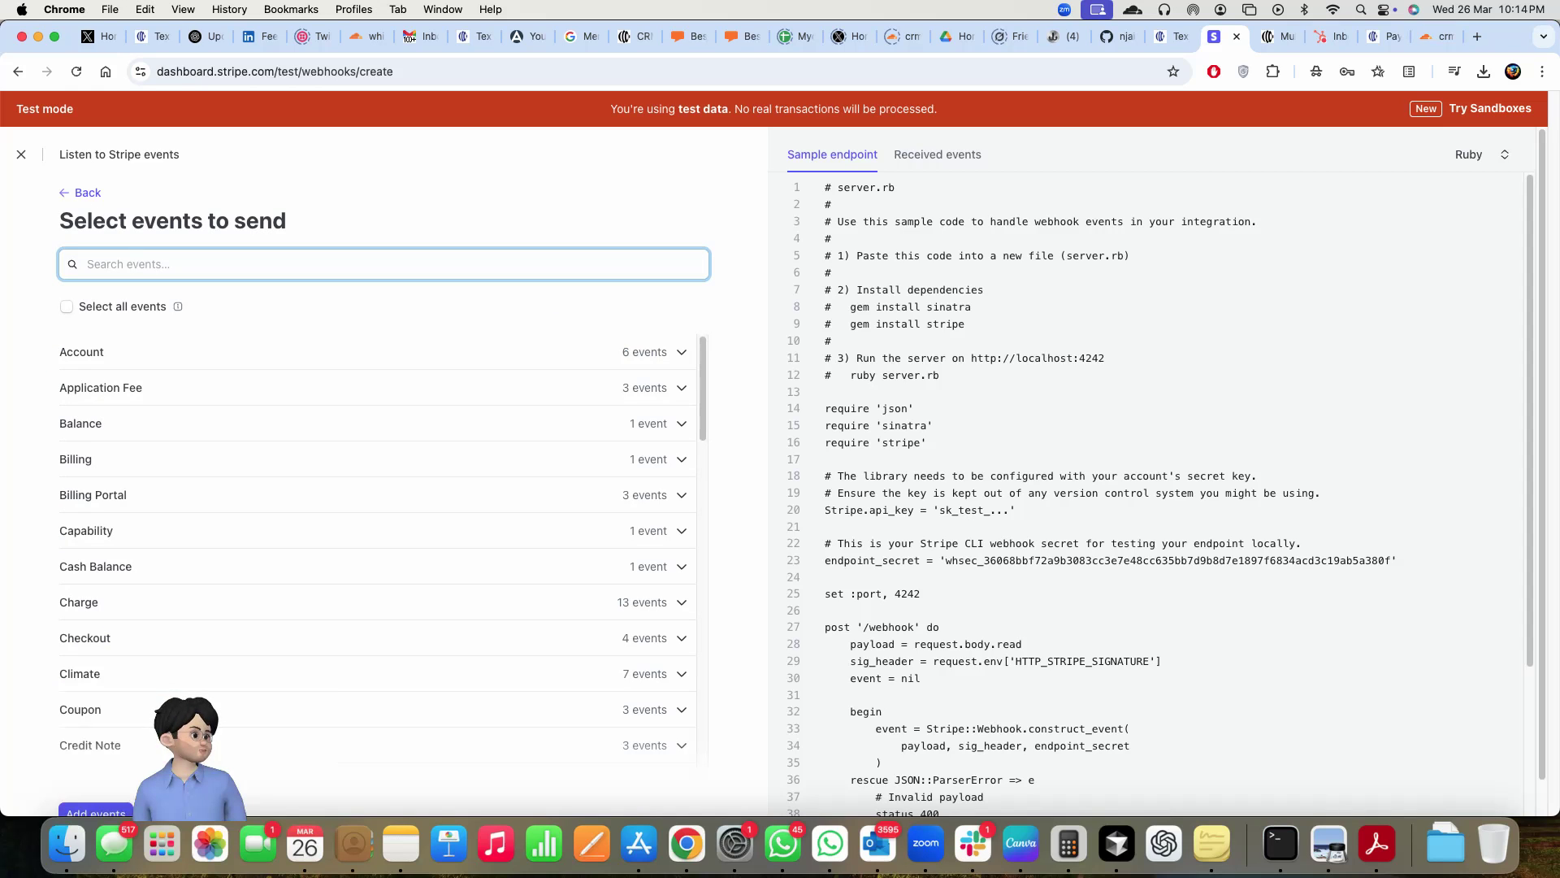
text(invoice.s)
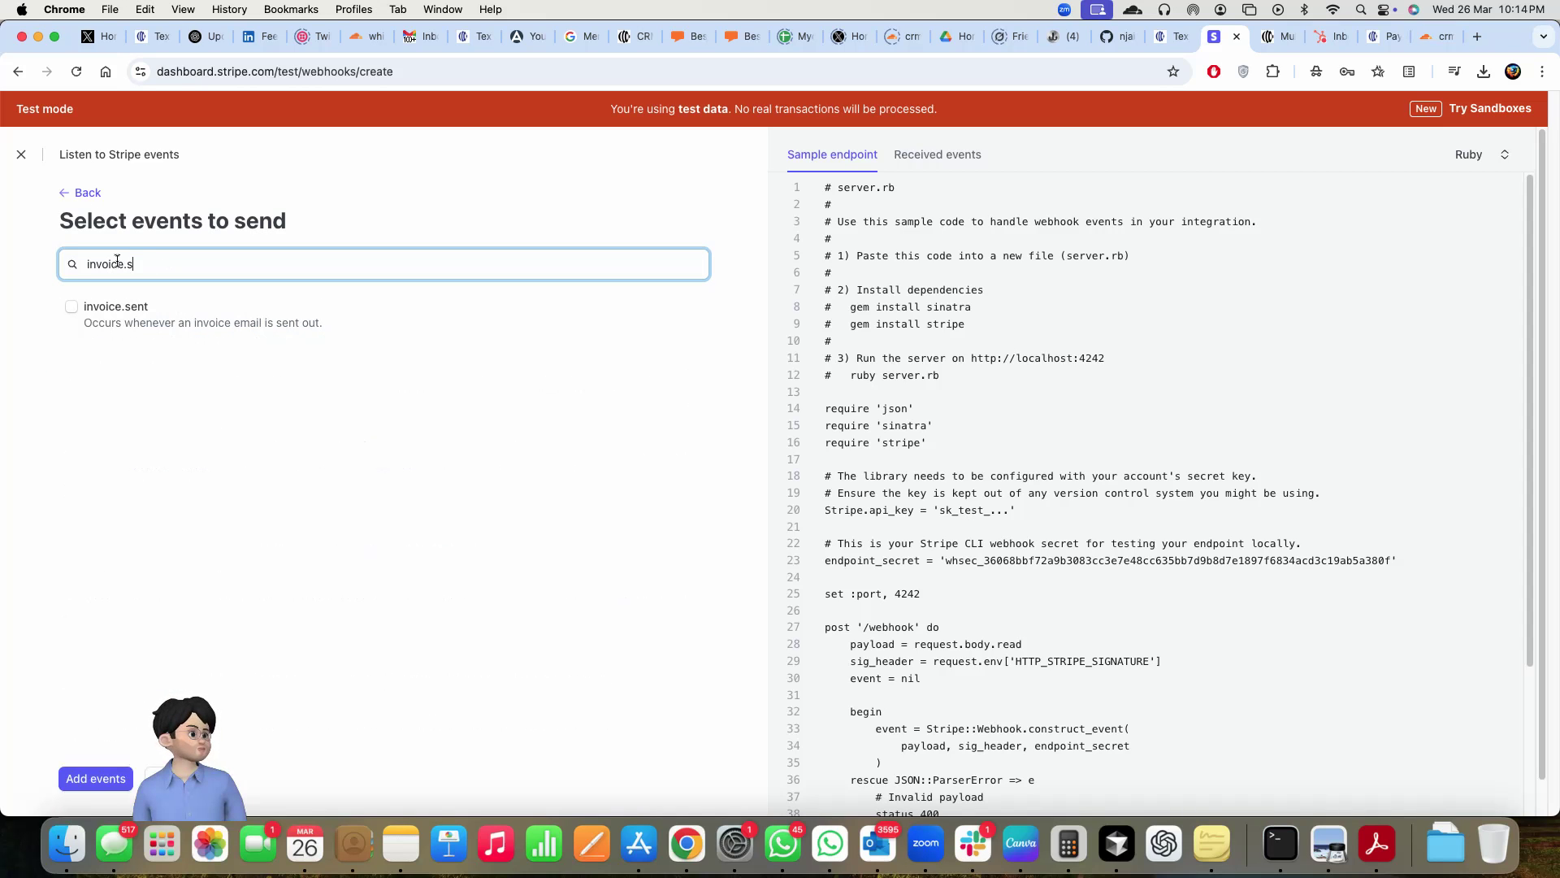
click(72, 306)
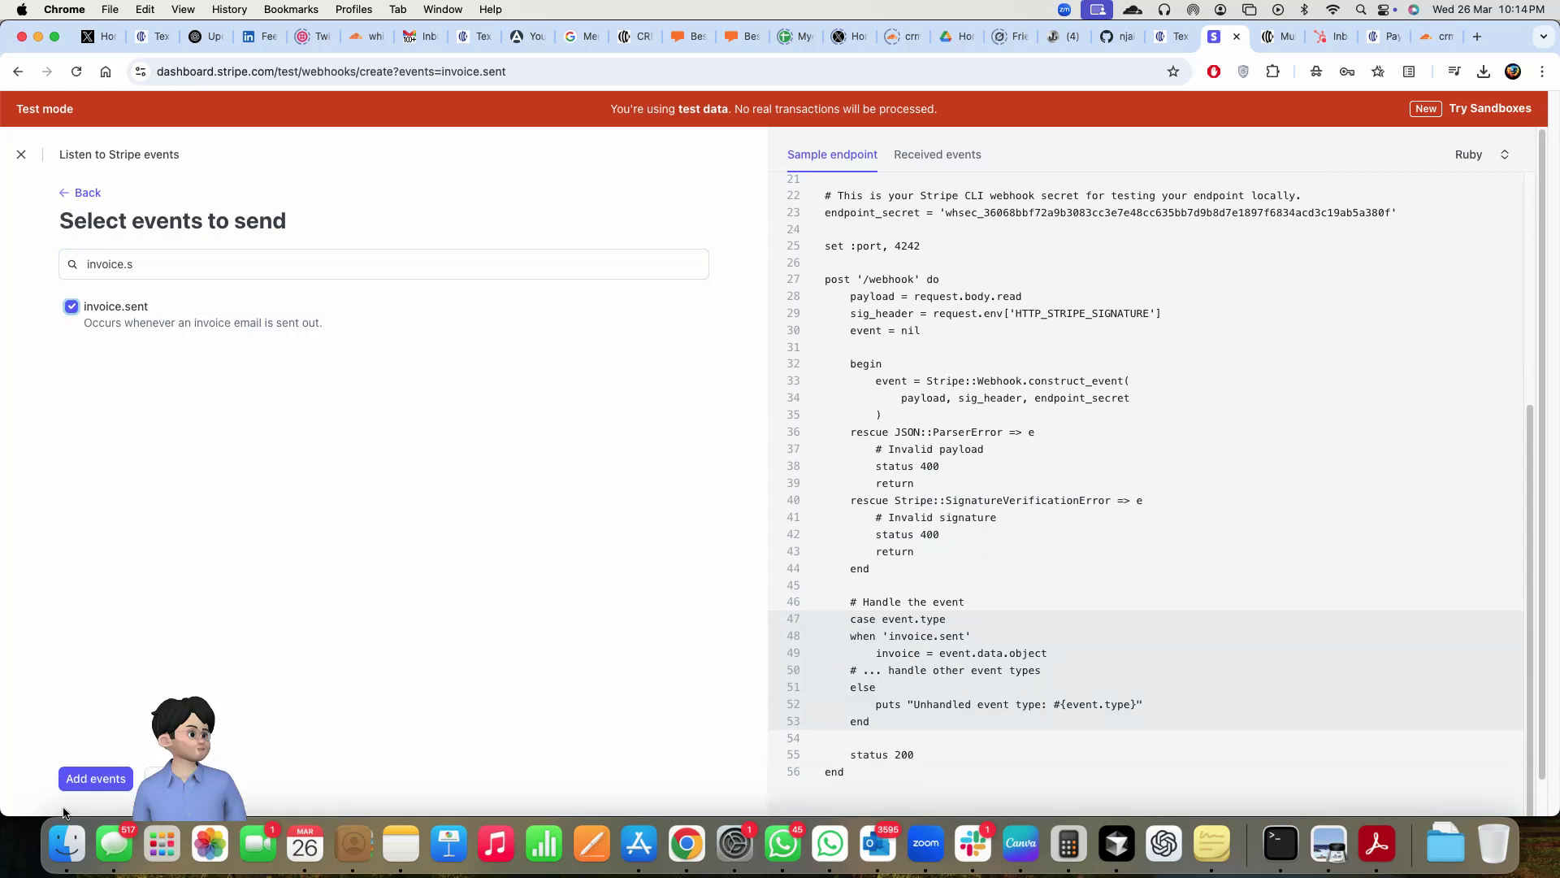
click(115, 785)
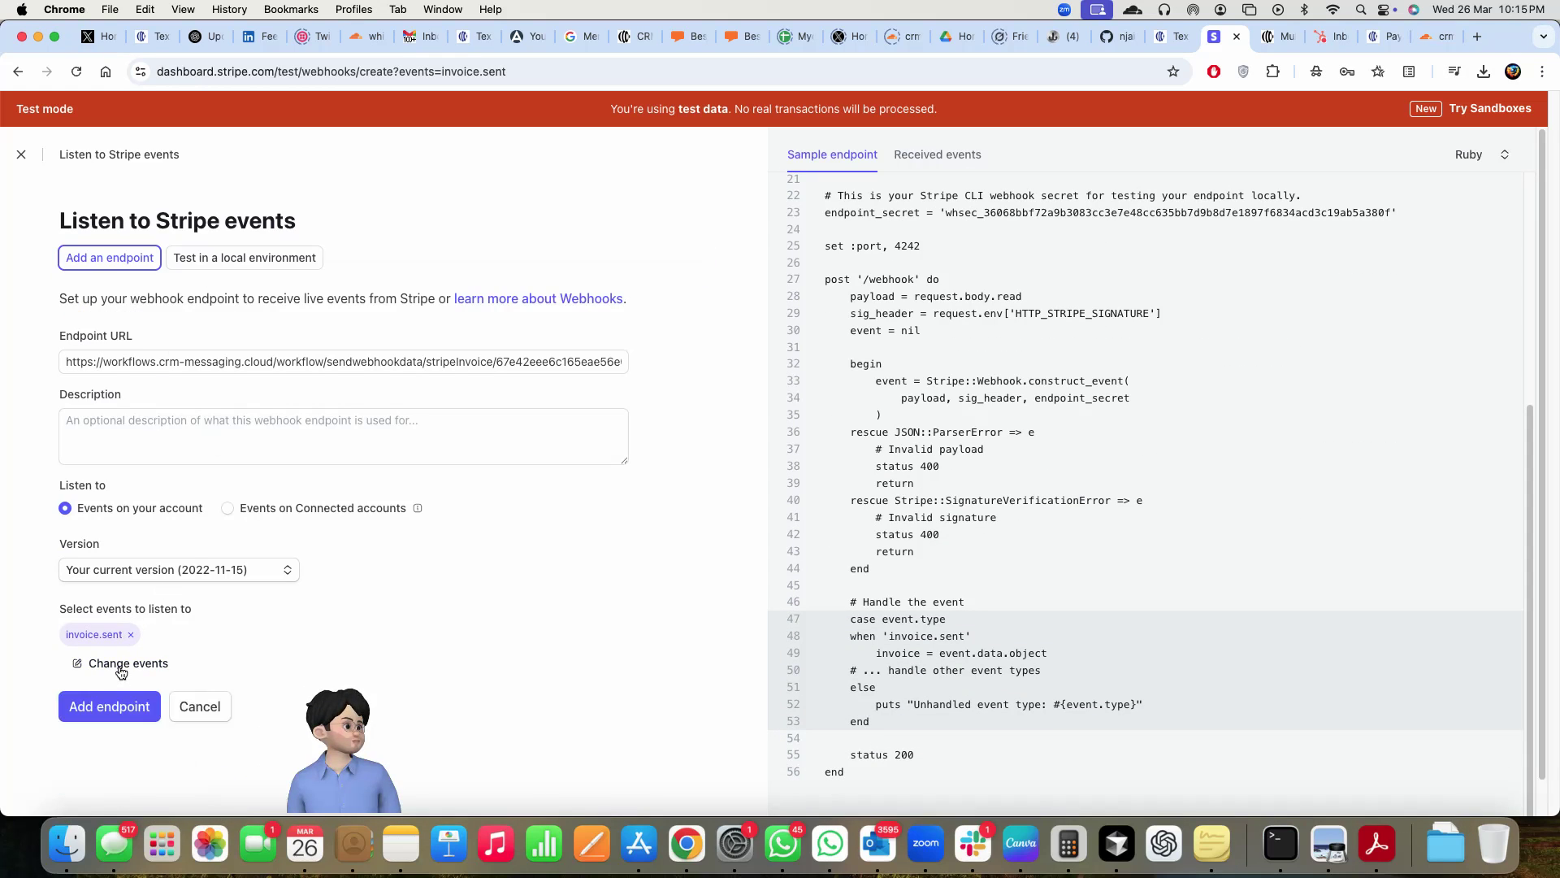
click(130, 635)
Select the invoice.sent and invoice.paid events for the webhook and add the endpoint.
click(113, 638)
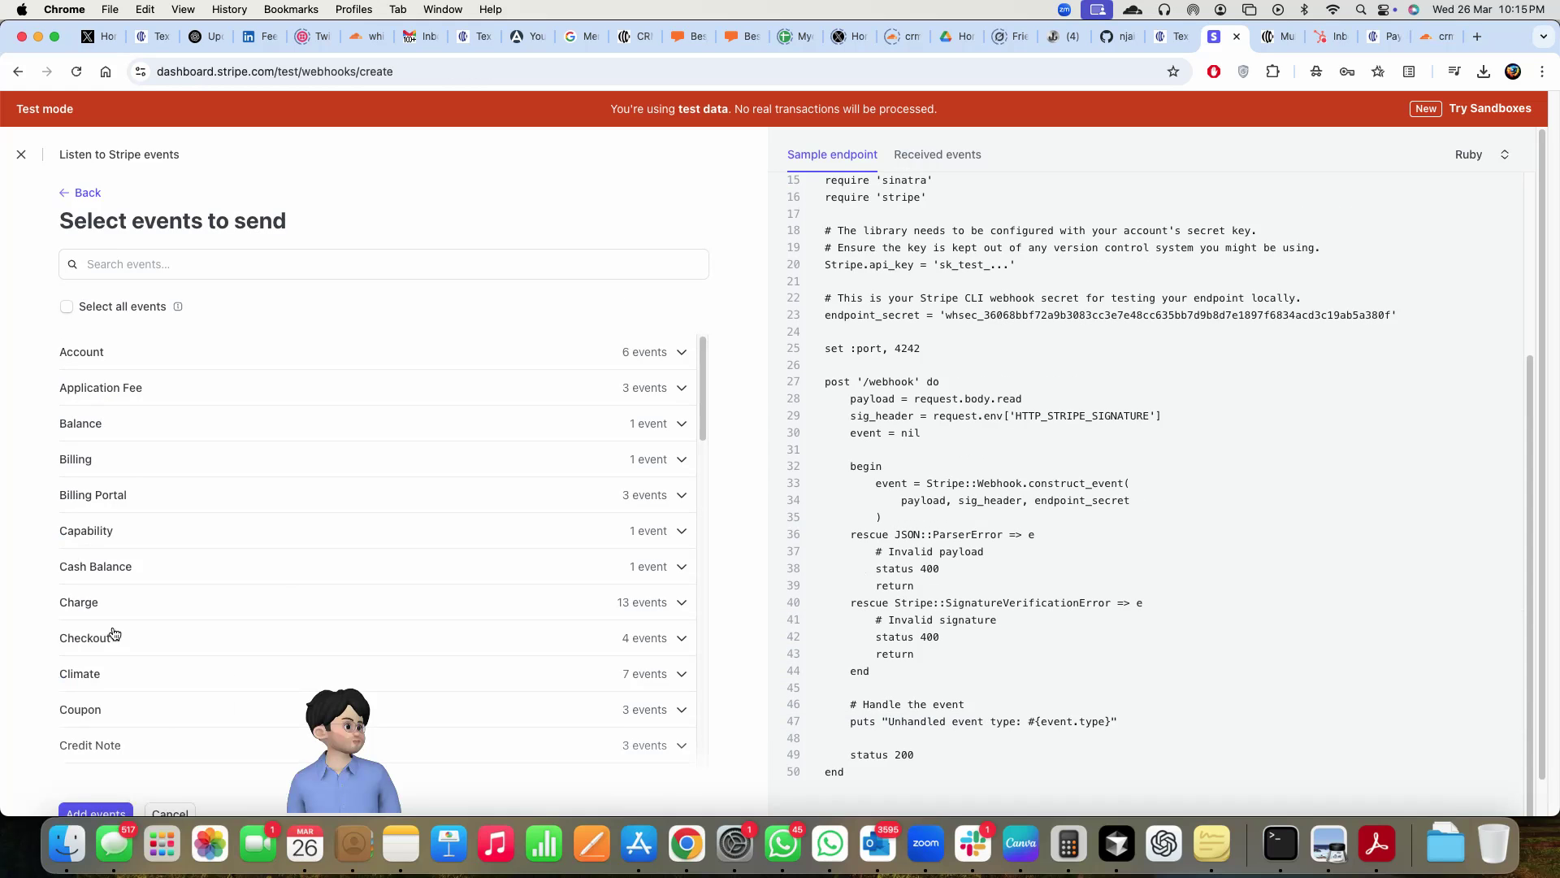
click(169, 262)
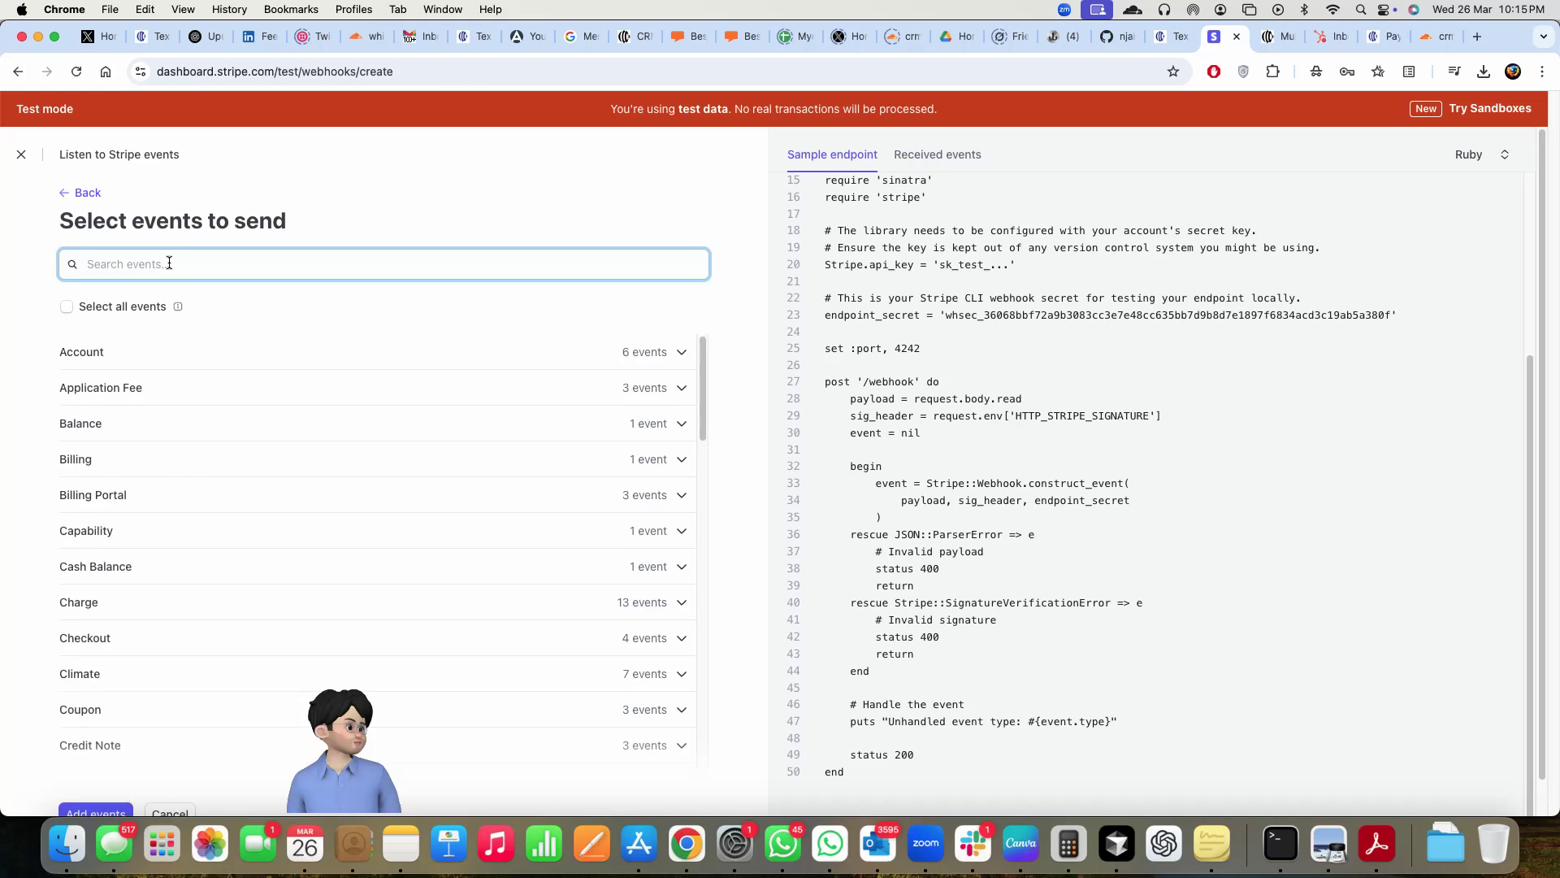
text(invoice.se)
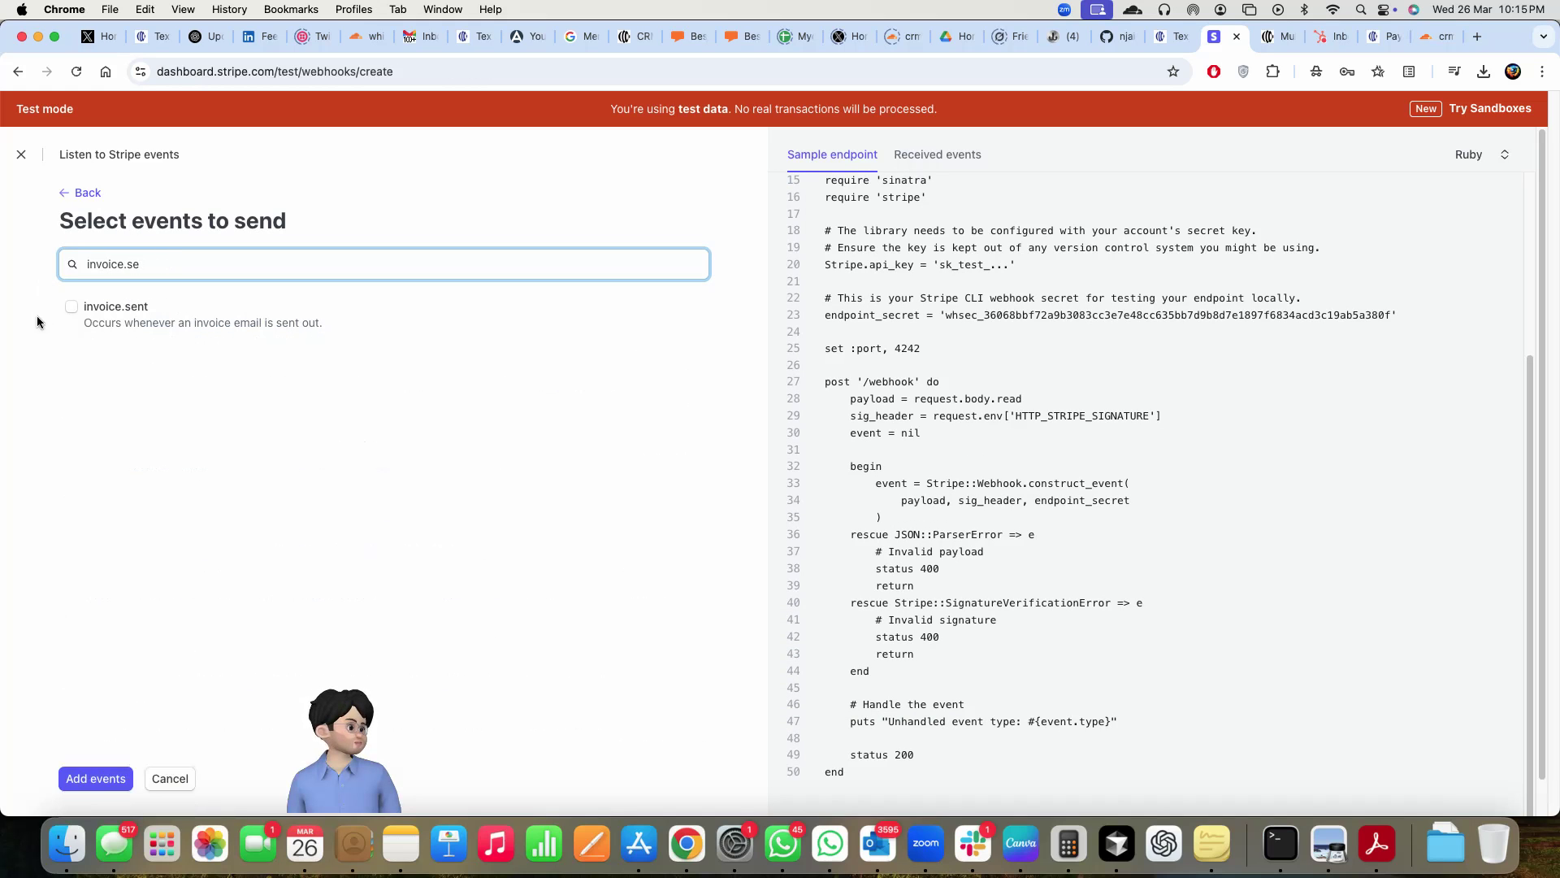
click(81, 306)
click(156, 264)
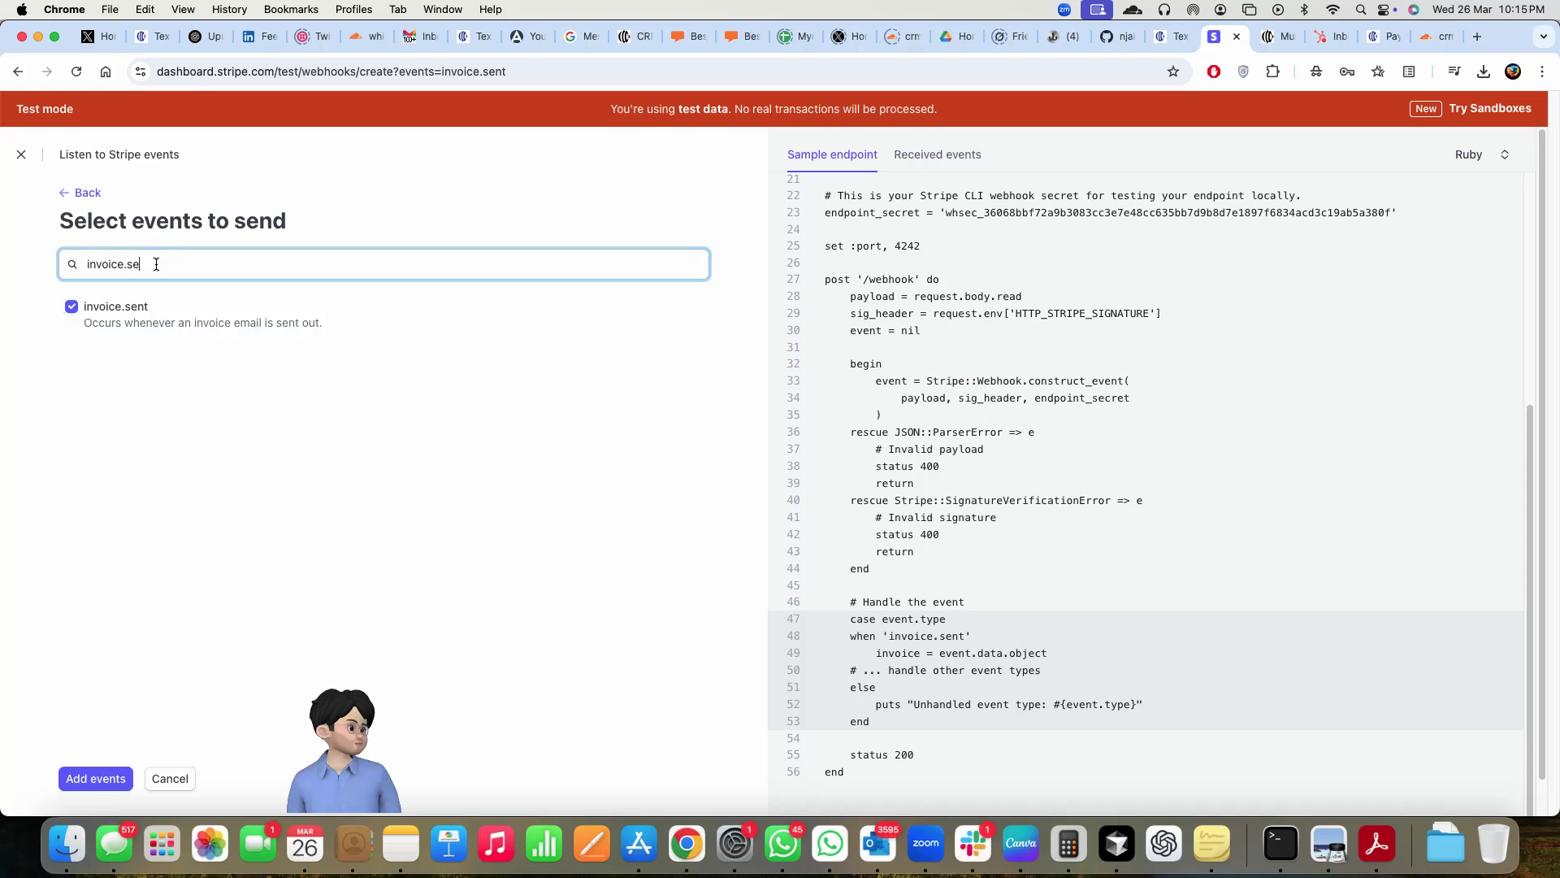
key(BackSpace)
text(pai)
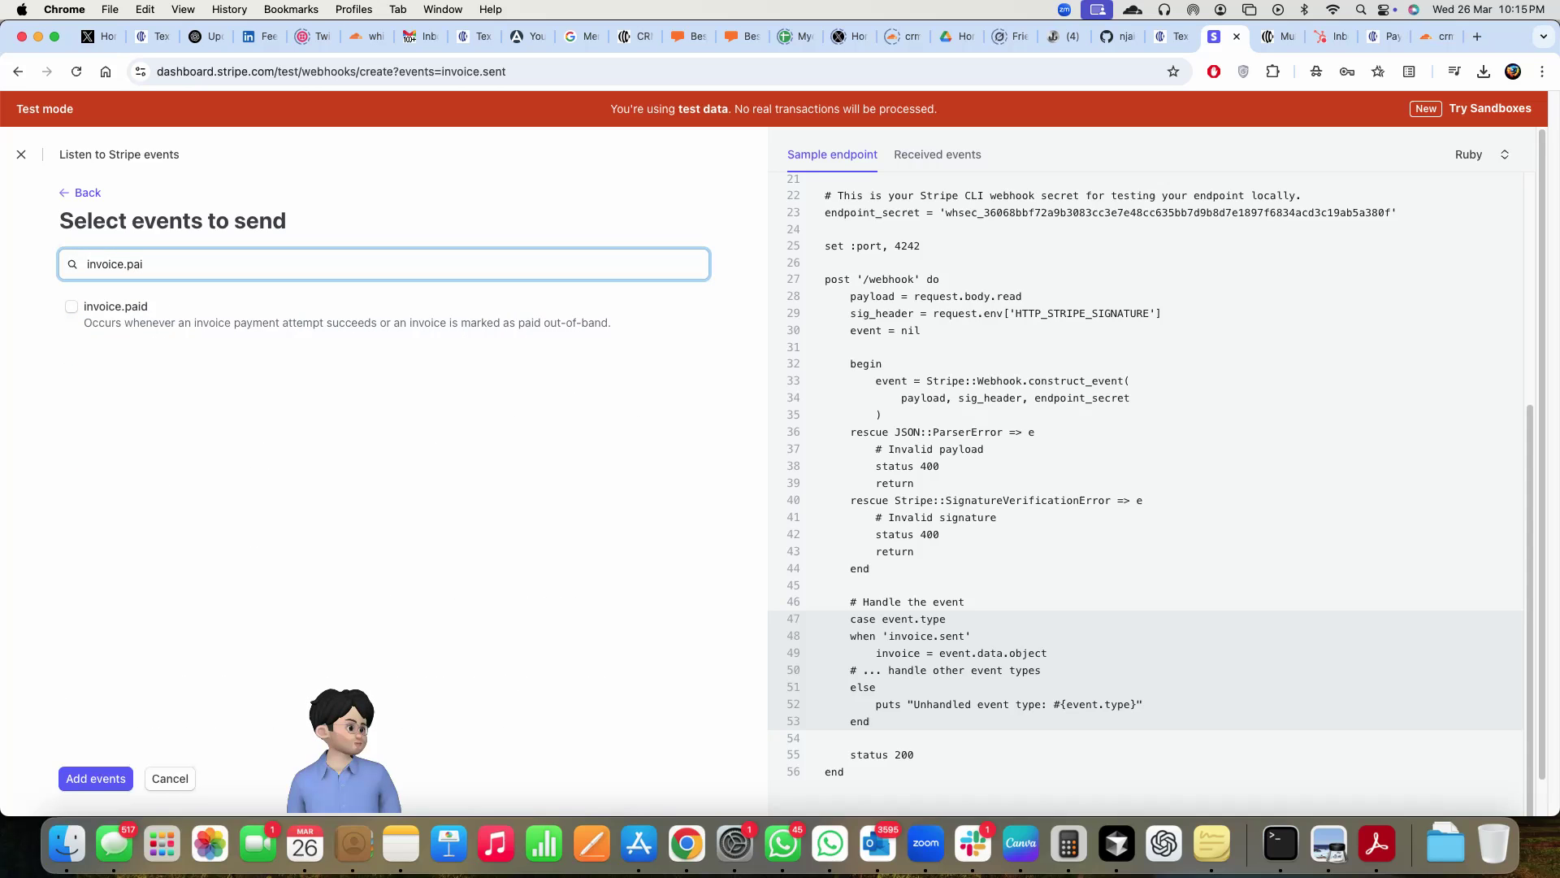
click(129, 307)
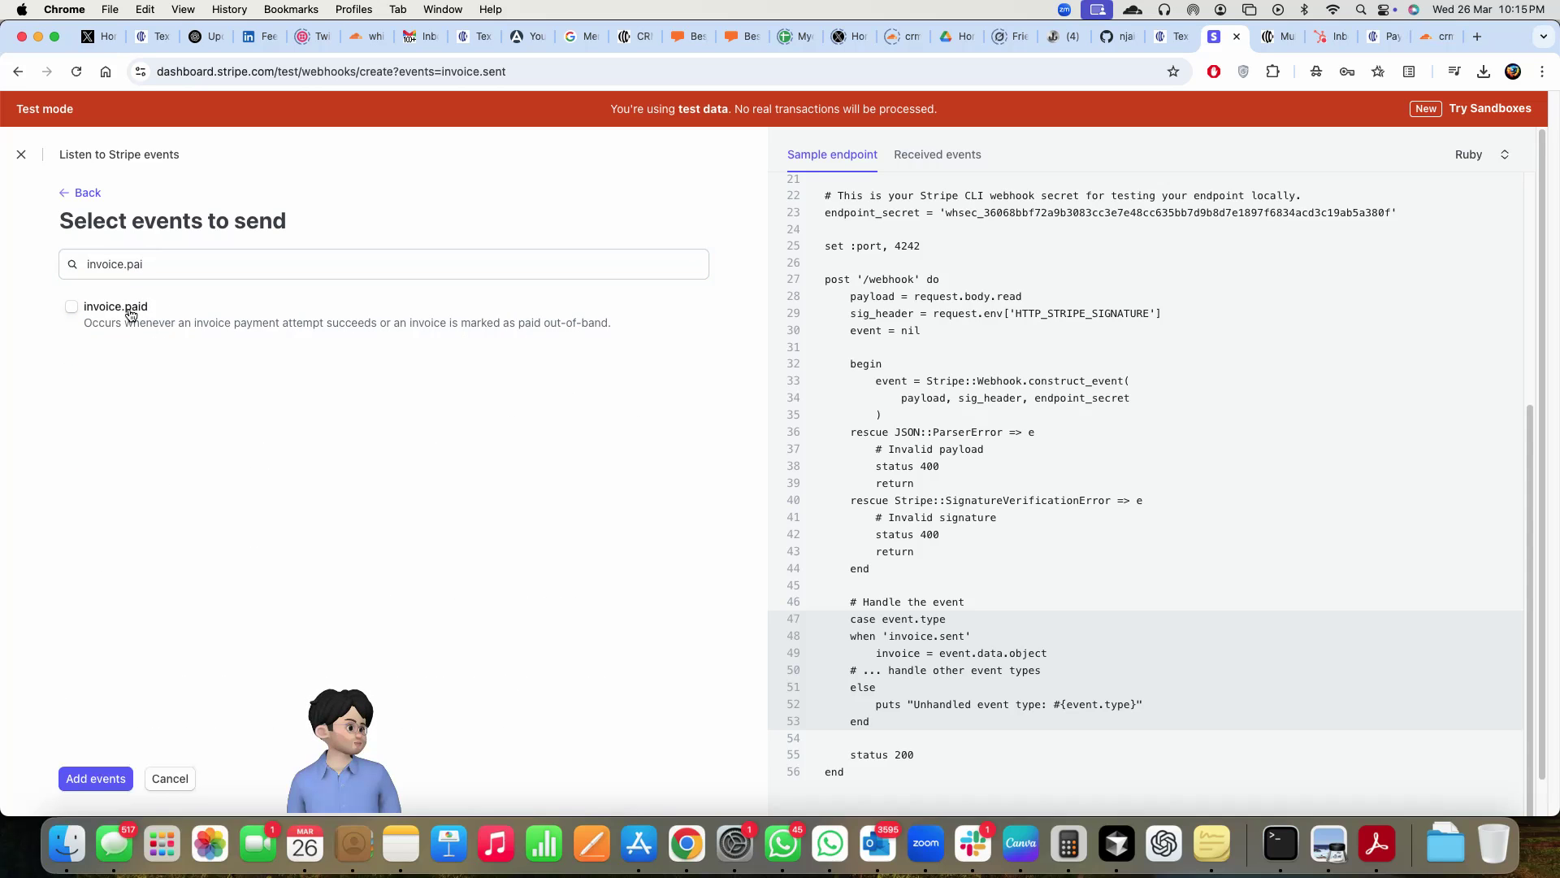
click(103, 777)
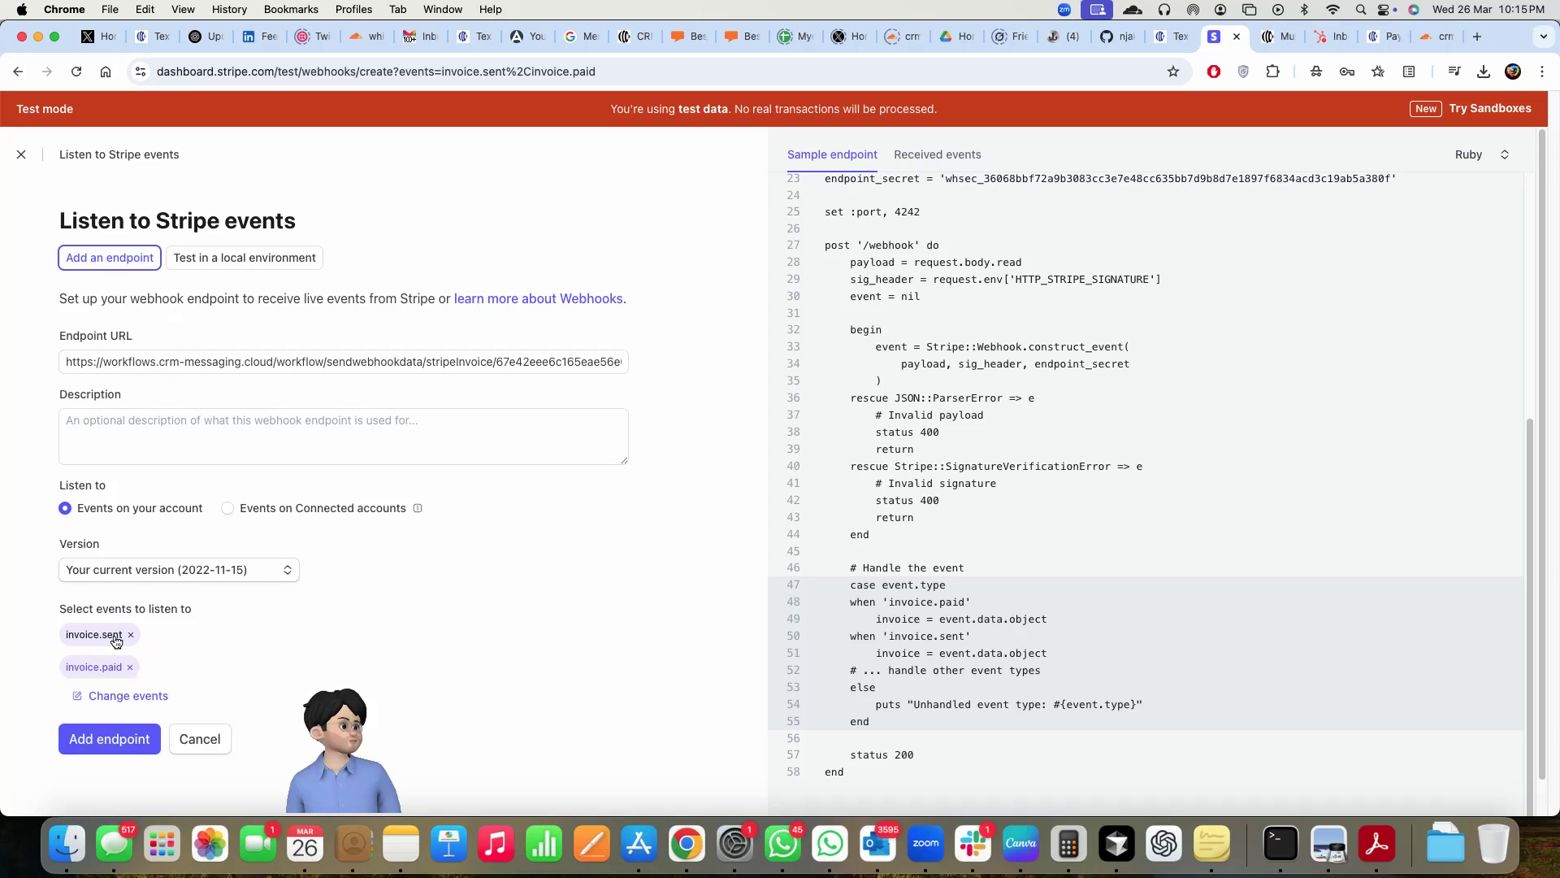
click(98, 742)
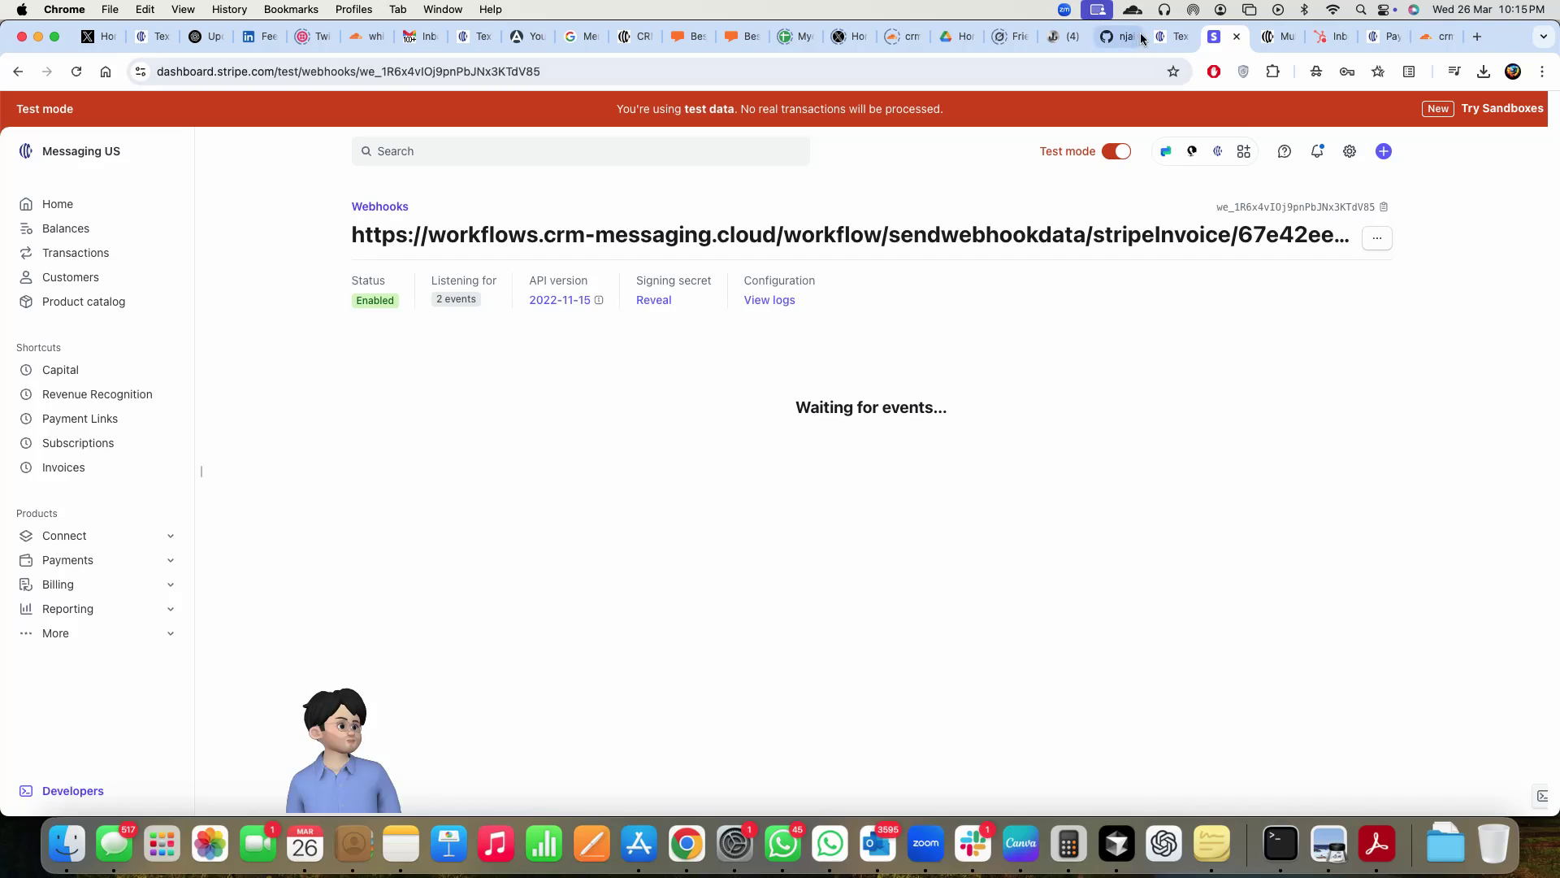
click(1172, 36)
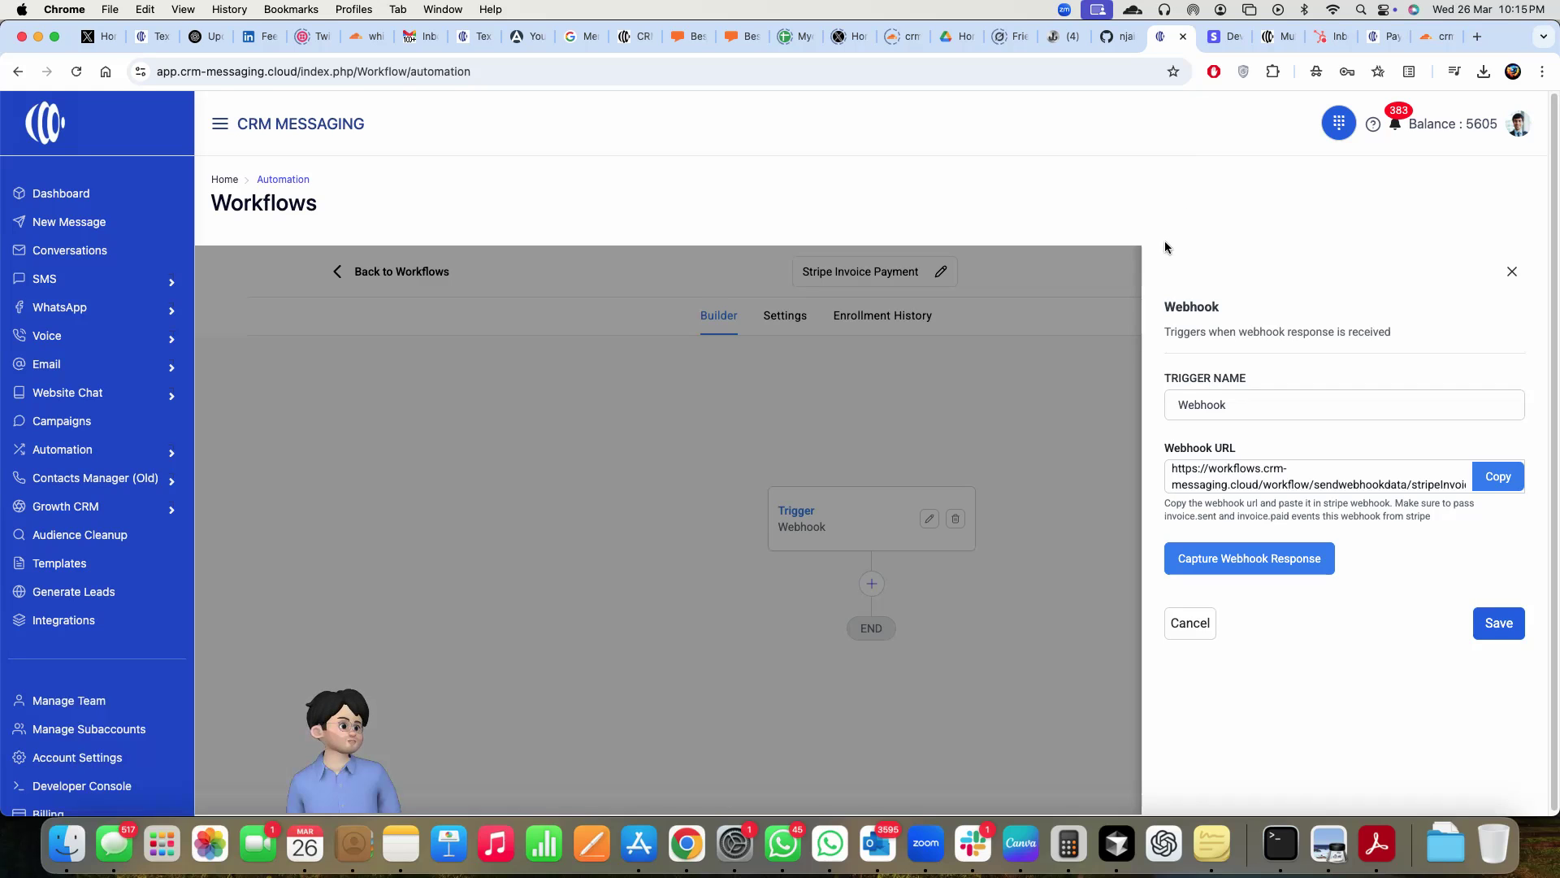
click(1219, 36)
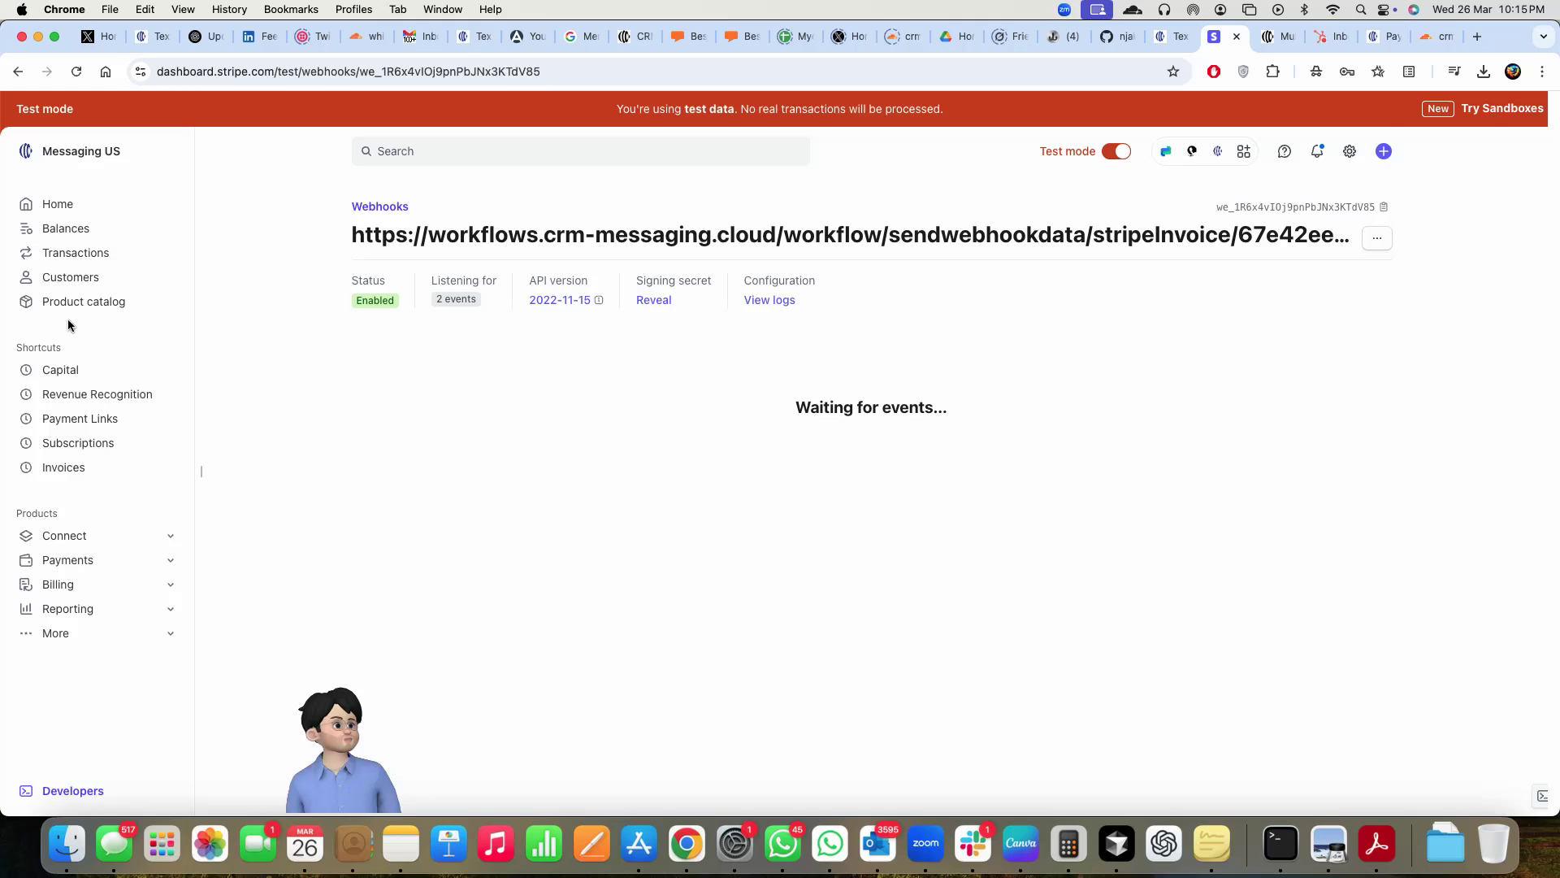
Open the test customer's record in the Stripe customer list and check the phone number in the billing details.
click(78, 277)
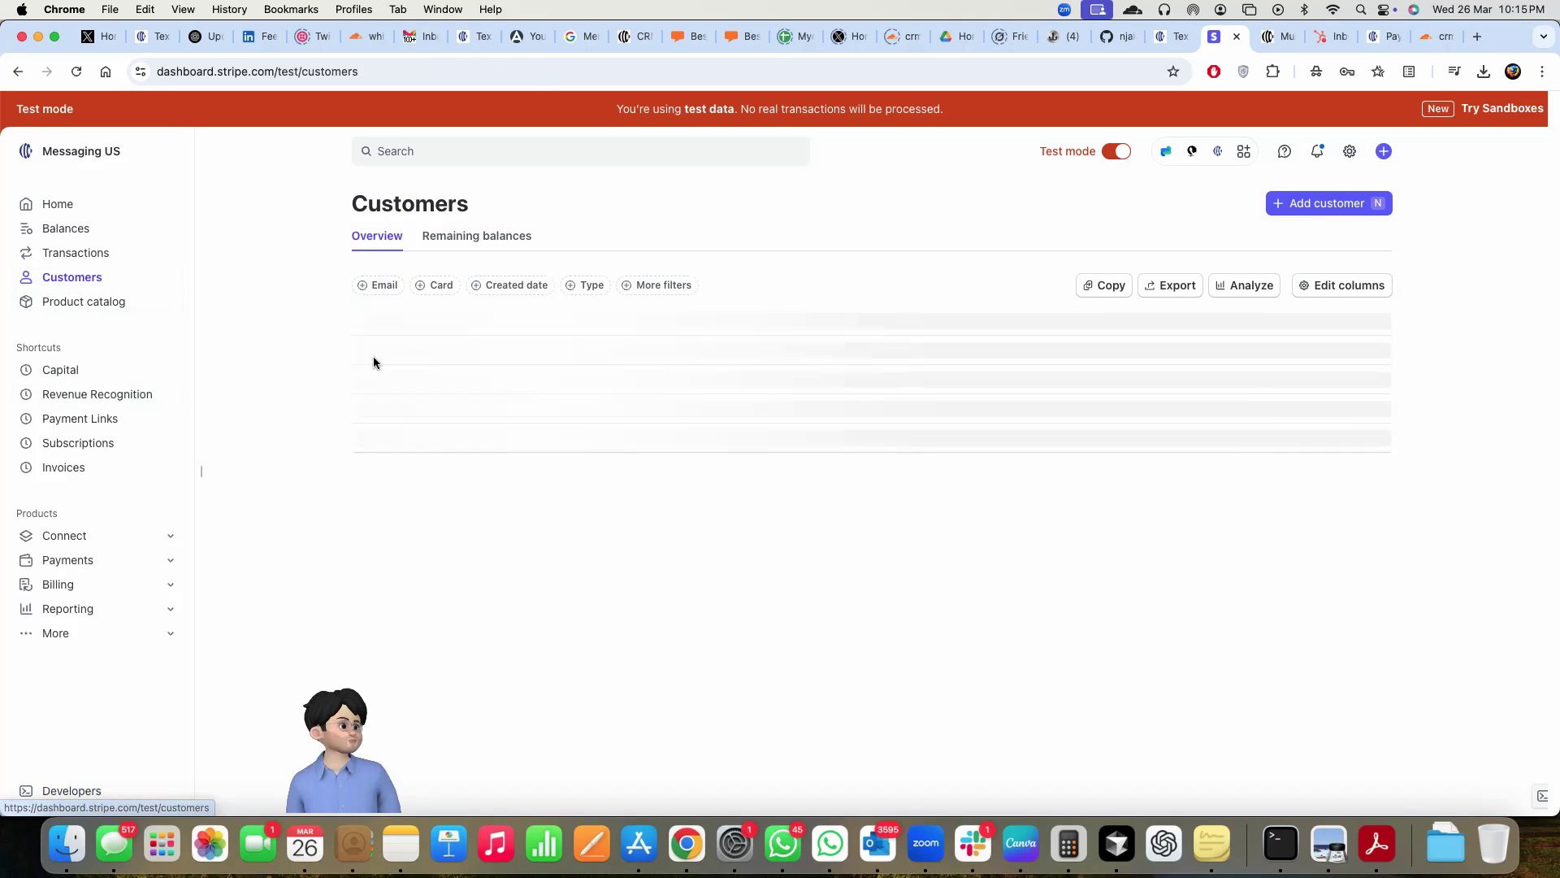
click(925, 385)
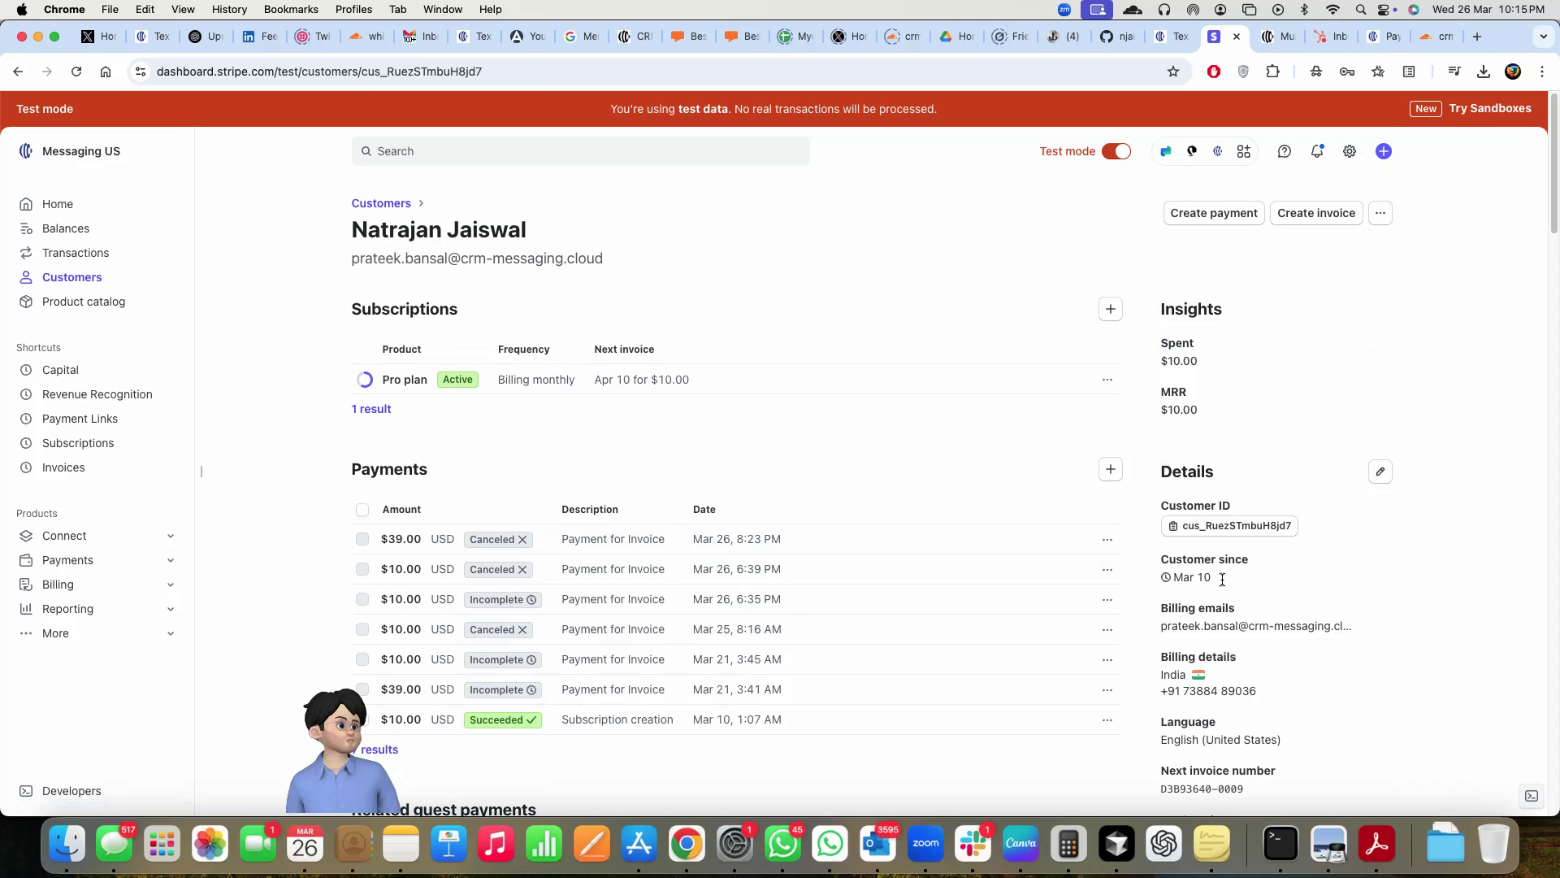
scroll(1313, 661, down, 3)
drag(1282, 575, 1159, 564)
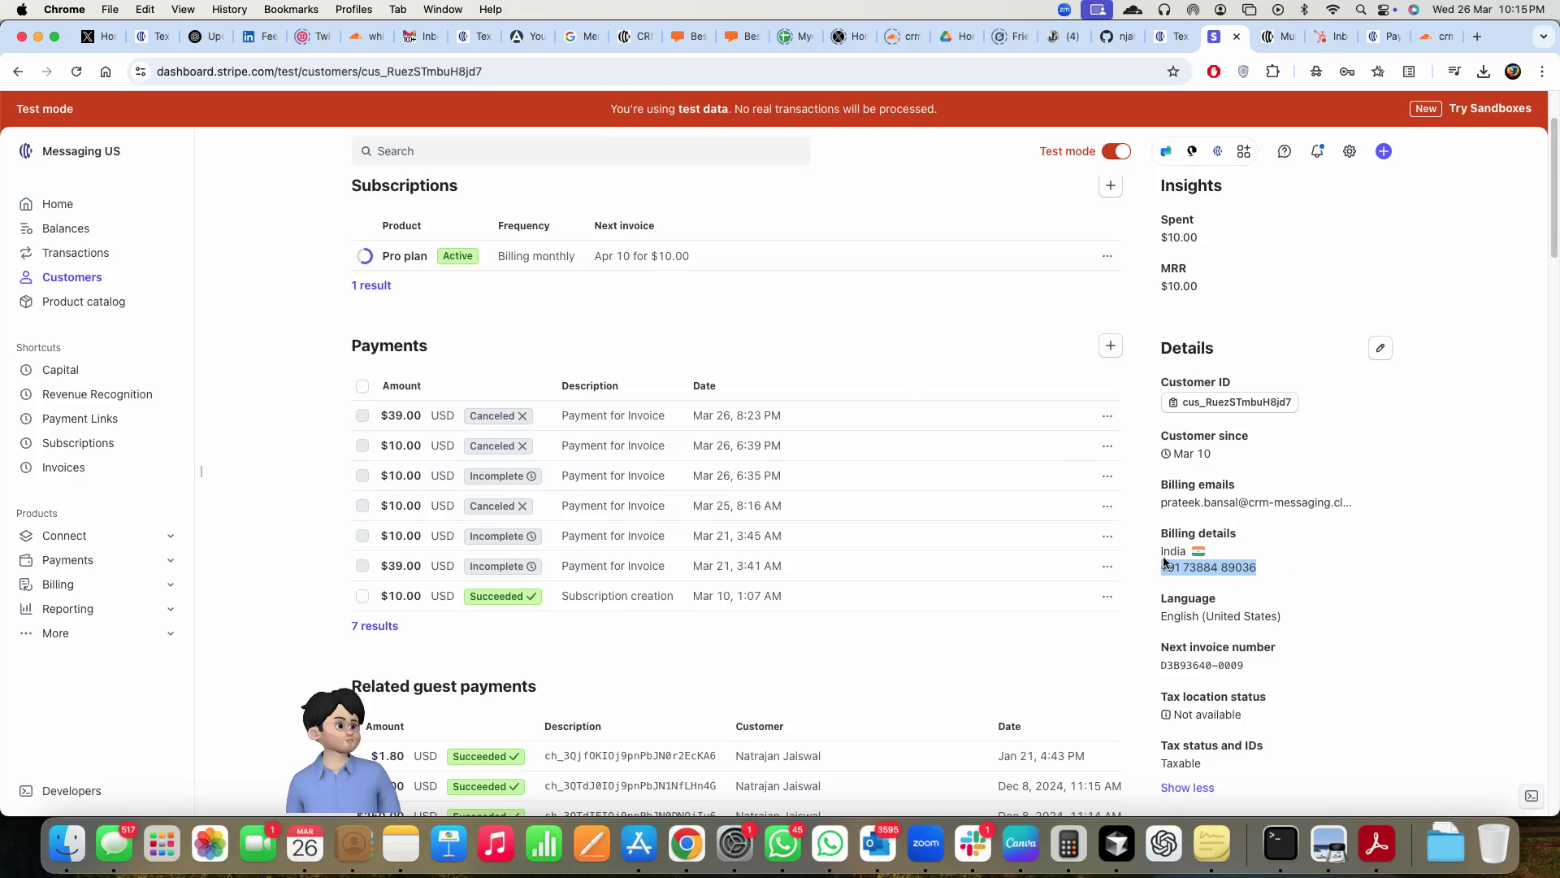
Create a new invoice for the test customer with one Starter Plan item at a quantity of 1 and $10.00.
scroll(1164, 563, up, 3)
click(1316, 213)
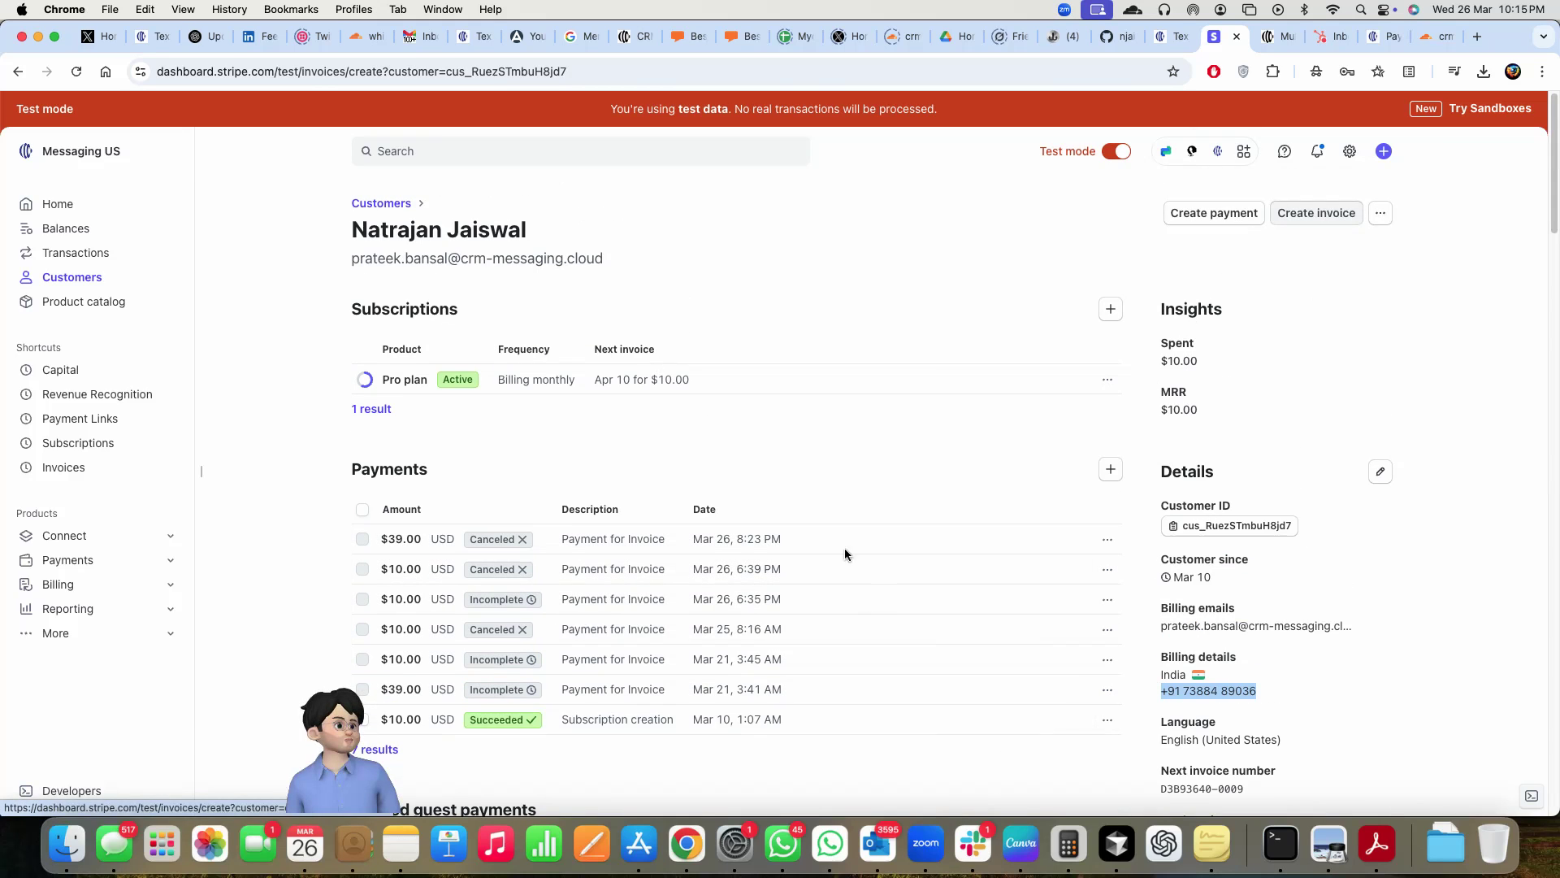
scroll(303, 543, down, 2)
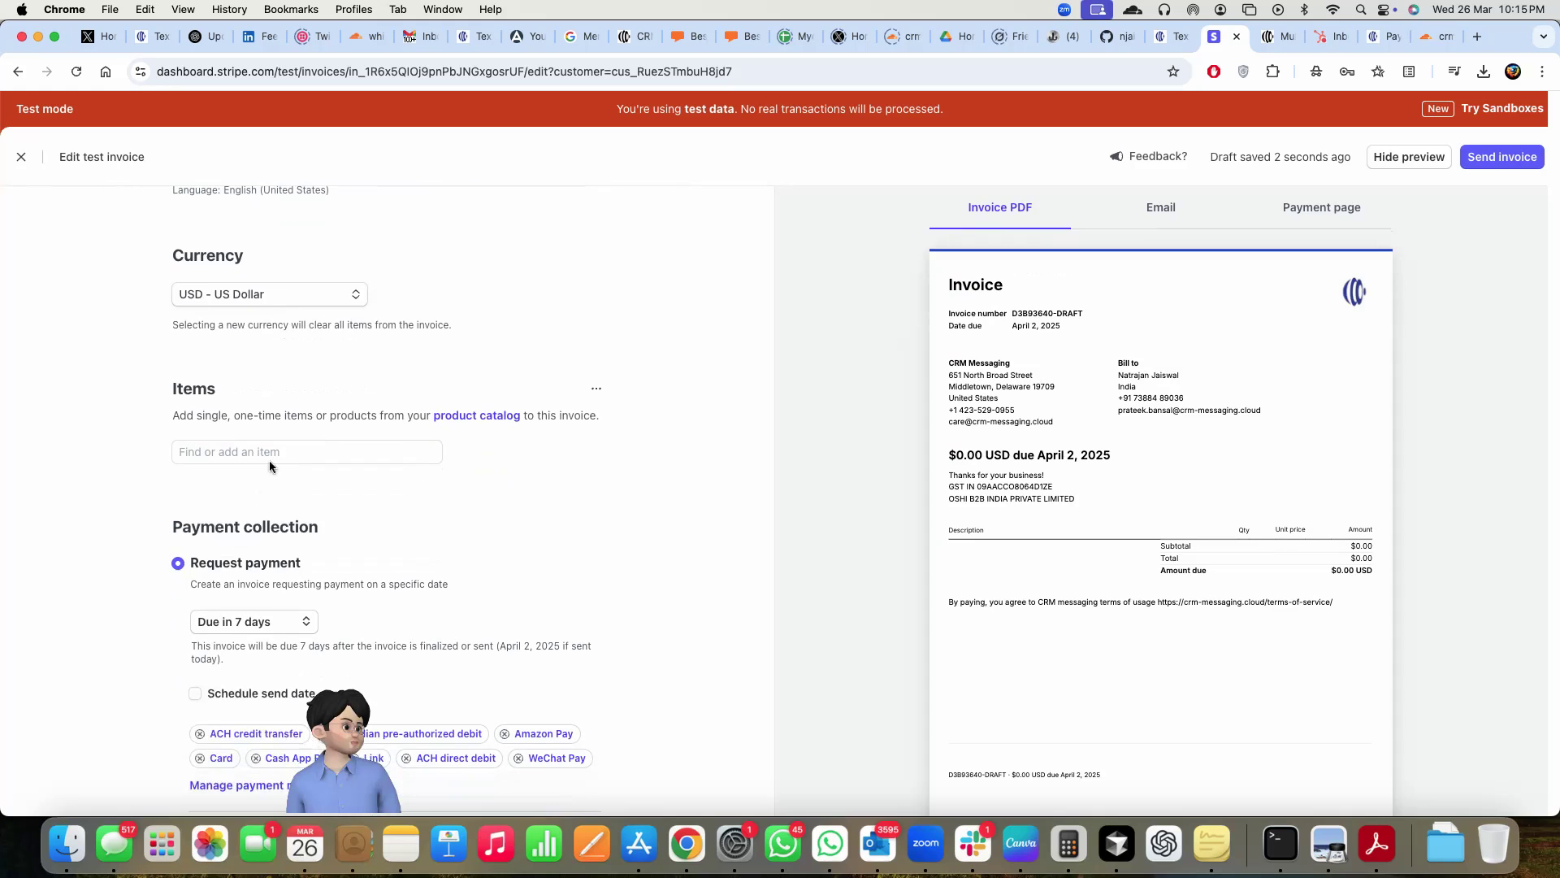
click(274, 451)
click(276, 550)
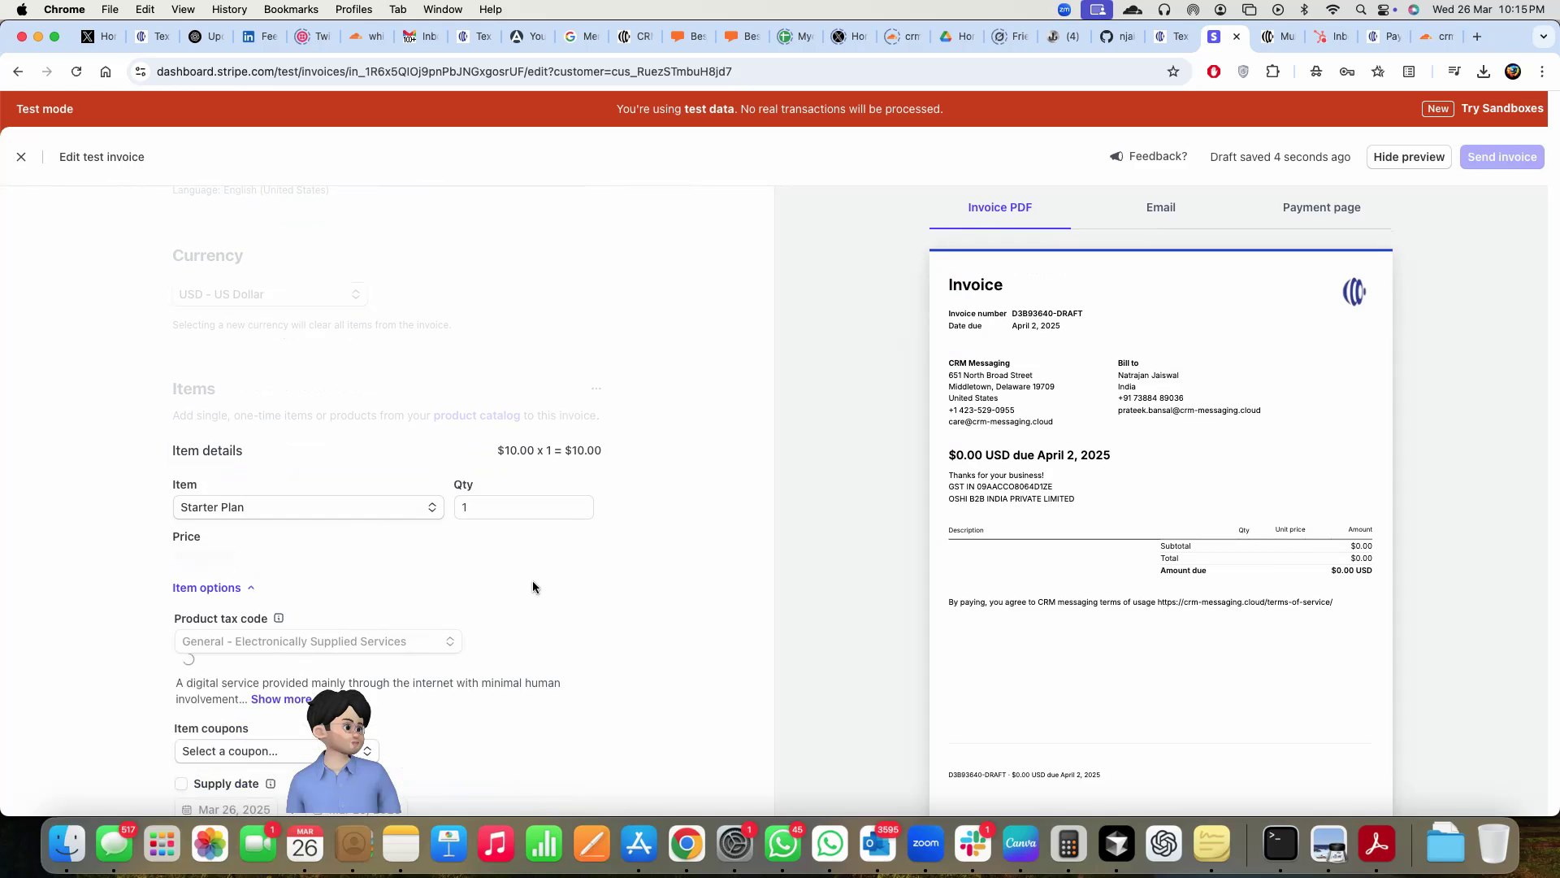
scroll(351, 598, down, 1)
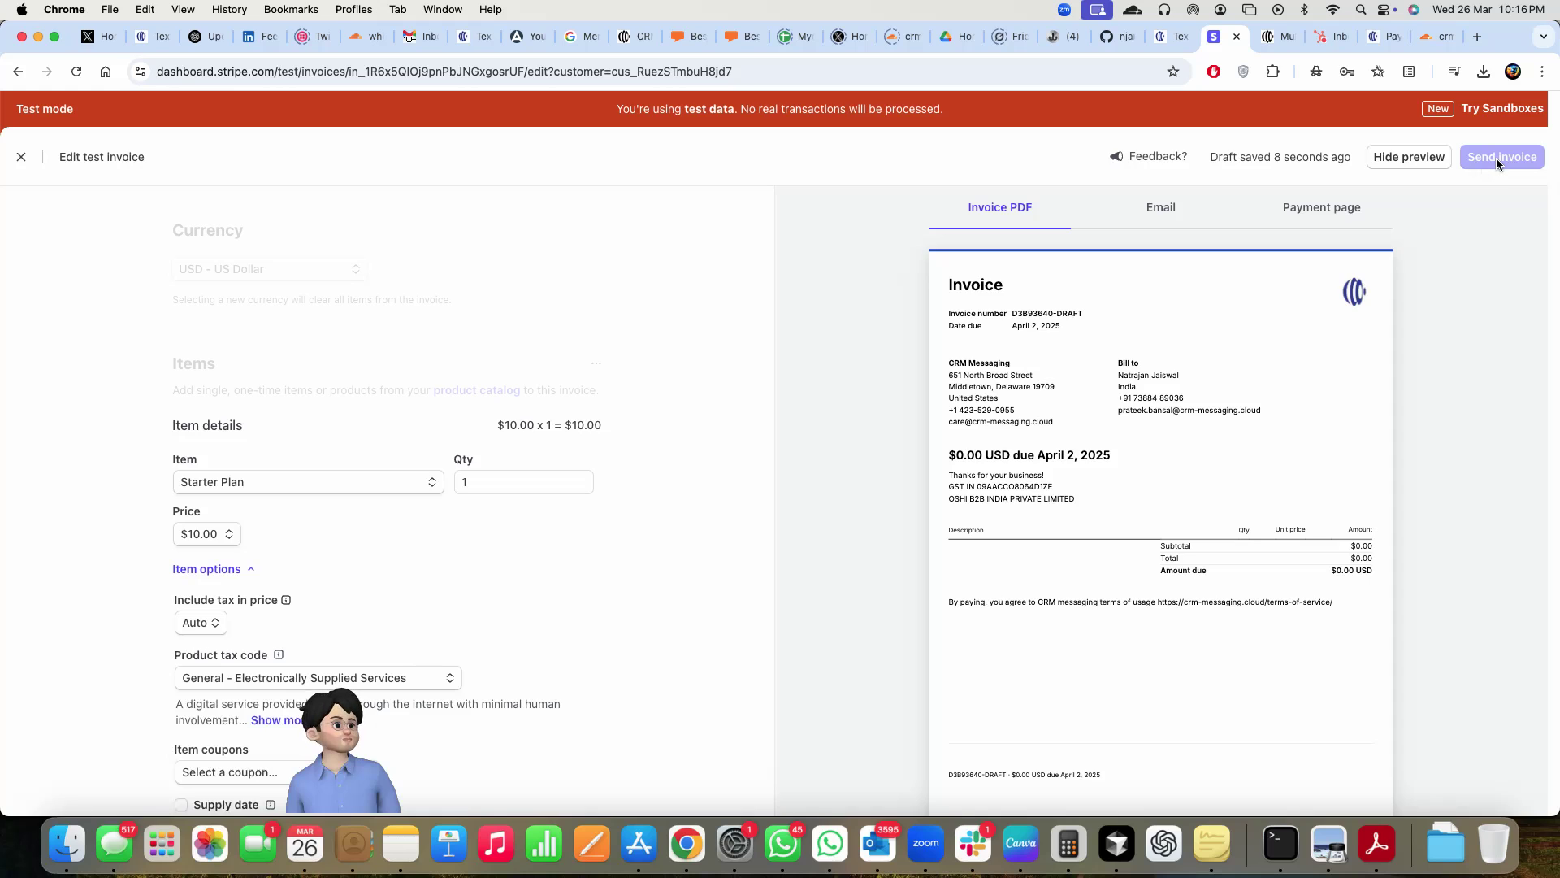
scroll(329, 596, down, 1)
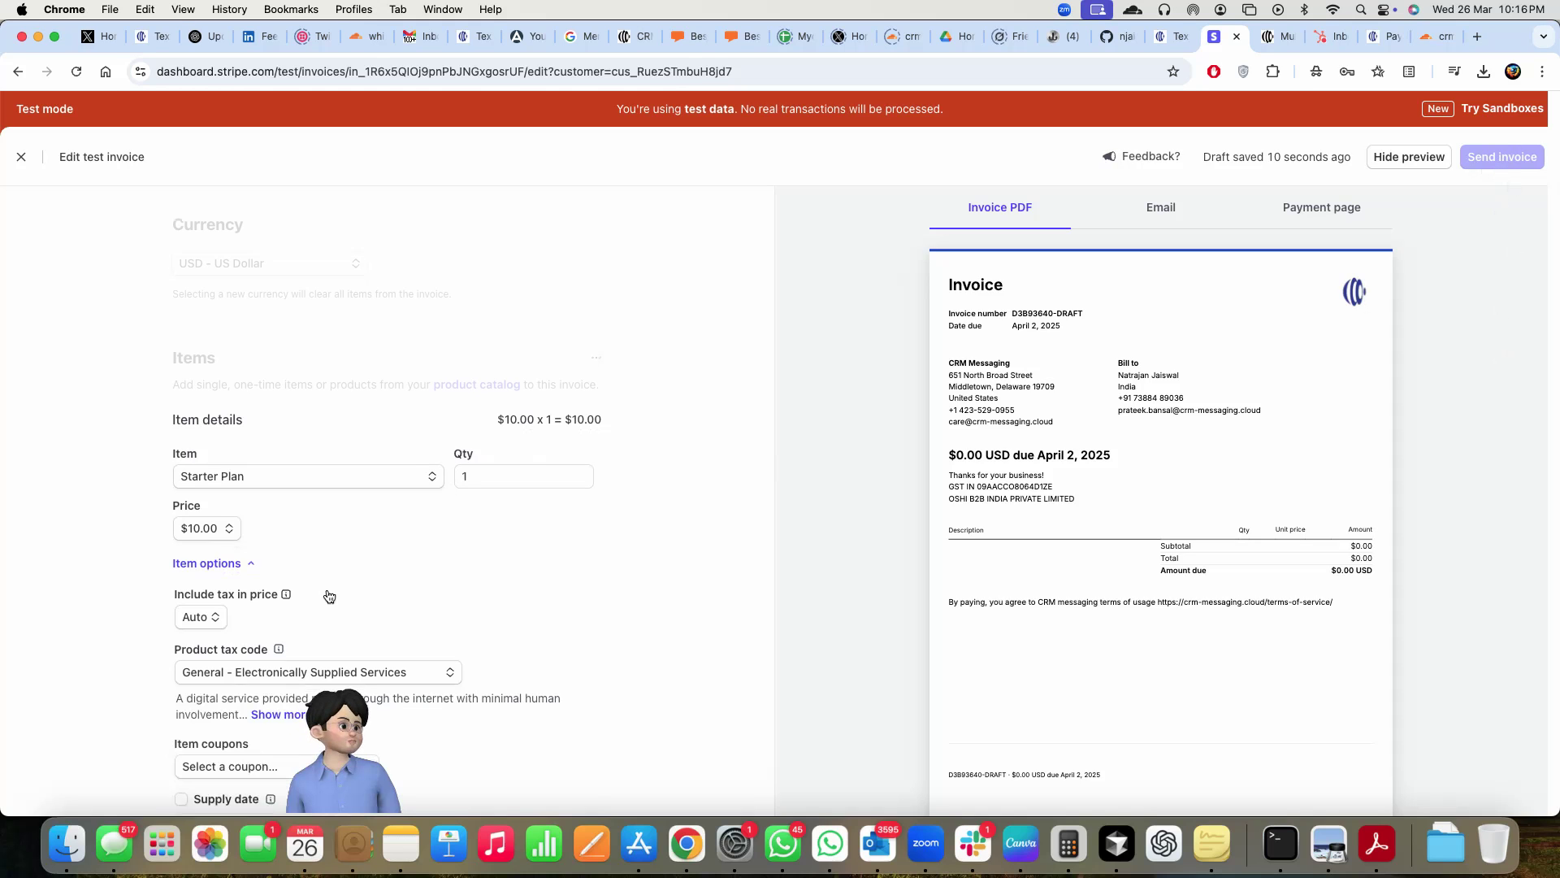
scroll(330, 596, down, 5)
click(583, 491)
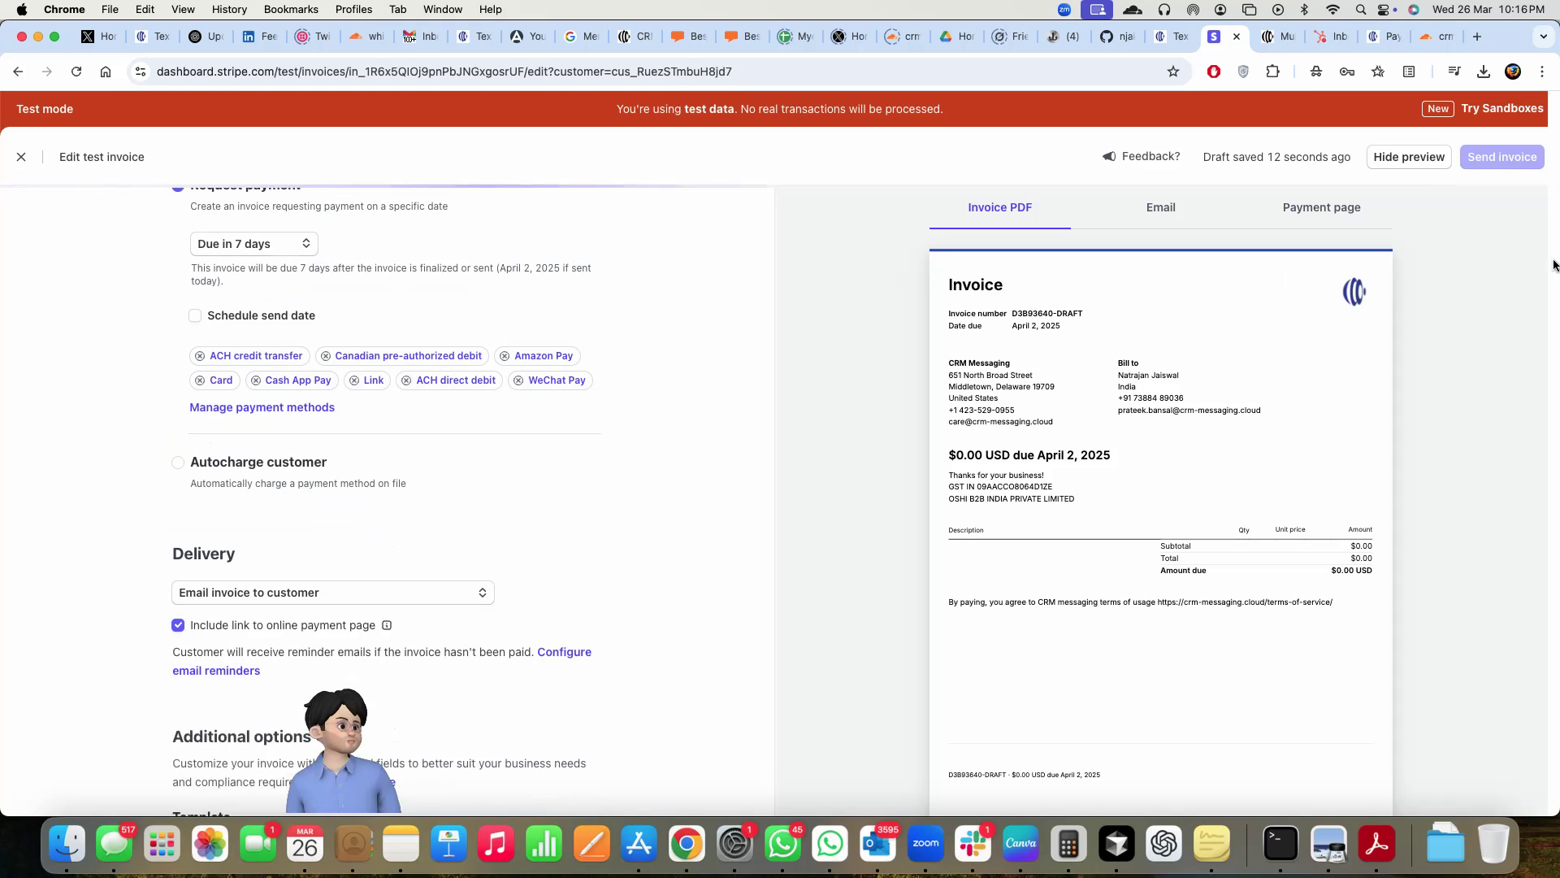
Send the Starter Plan test invoice to the customer and confirm the sending.
scroll(763, 463, up, 6)
click(1503, 157)
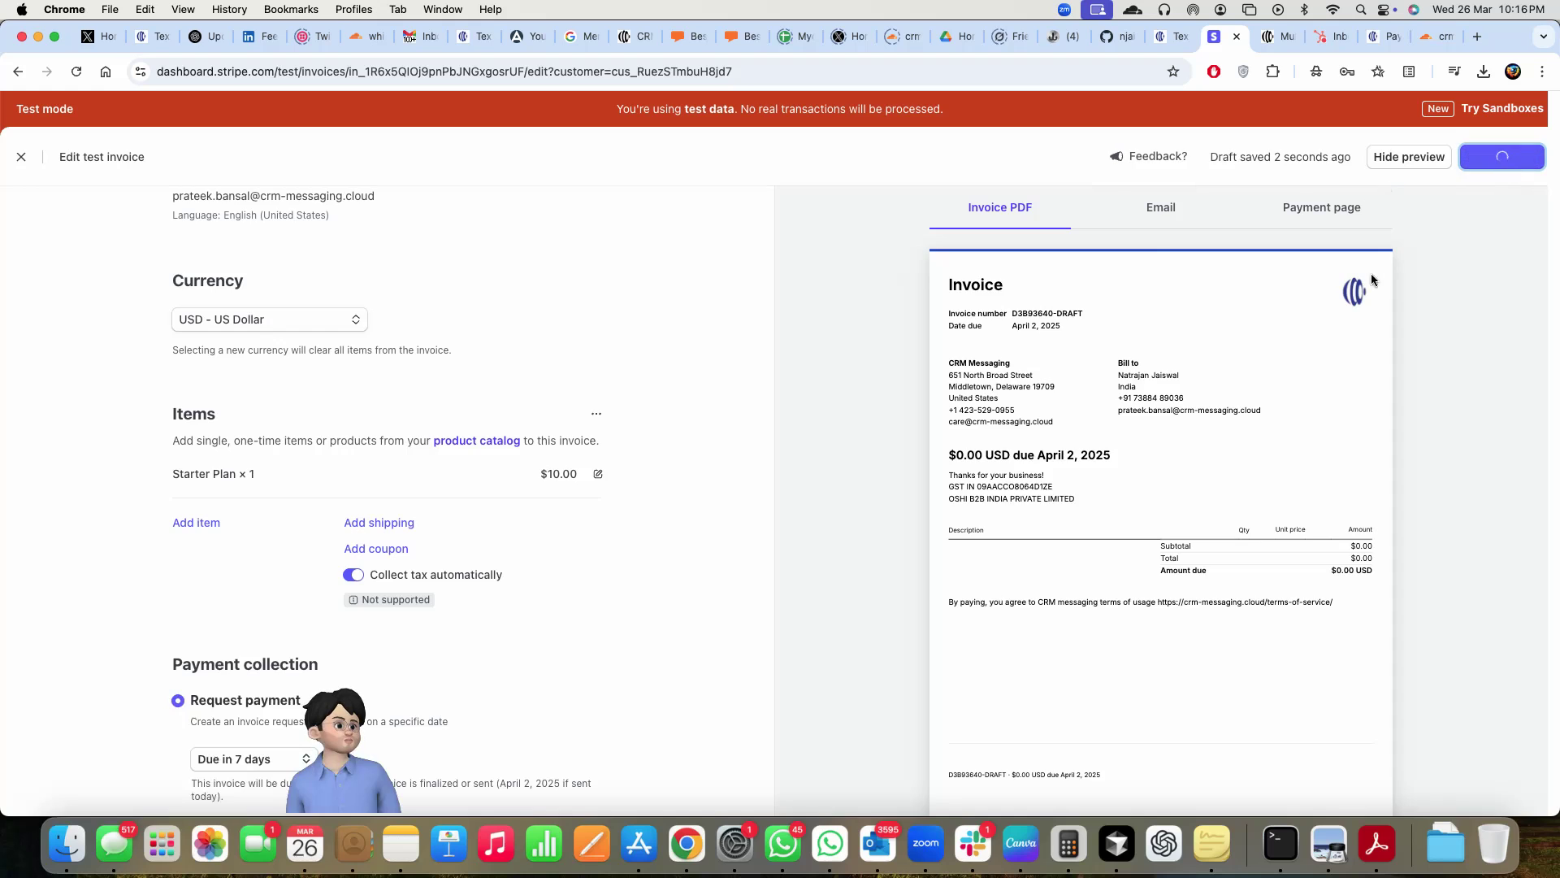
click(971, 742)
Switch to CRM Messaging, publish the Stripe Invoice Payment workflow and start capturing a response in its Webhook trigger.
click(1169, 42)
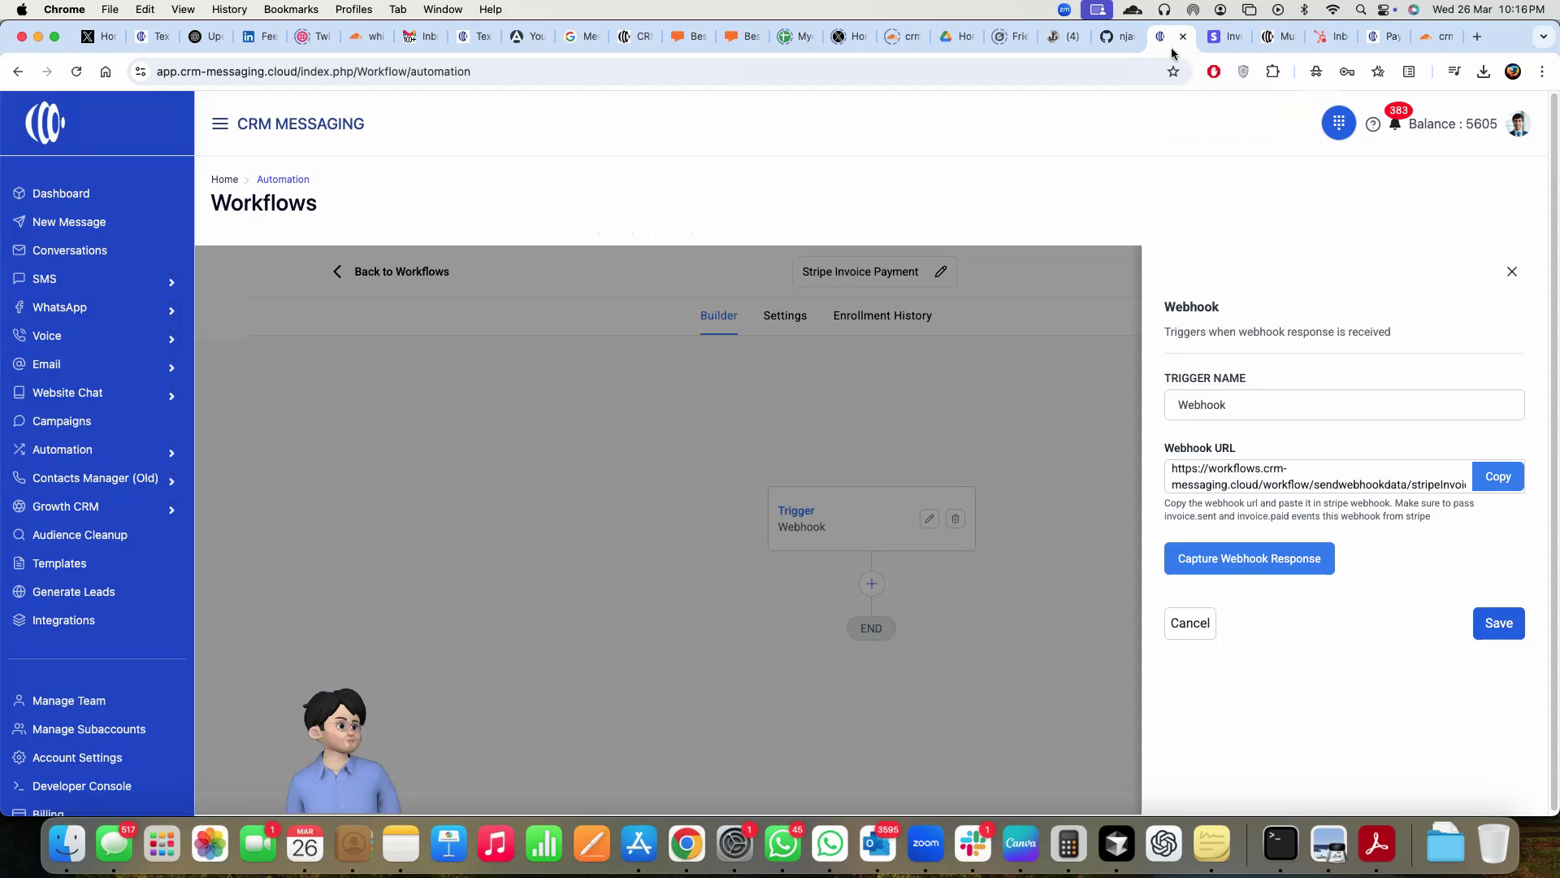
click(1250, 564)
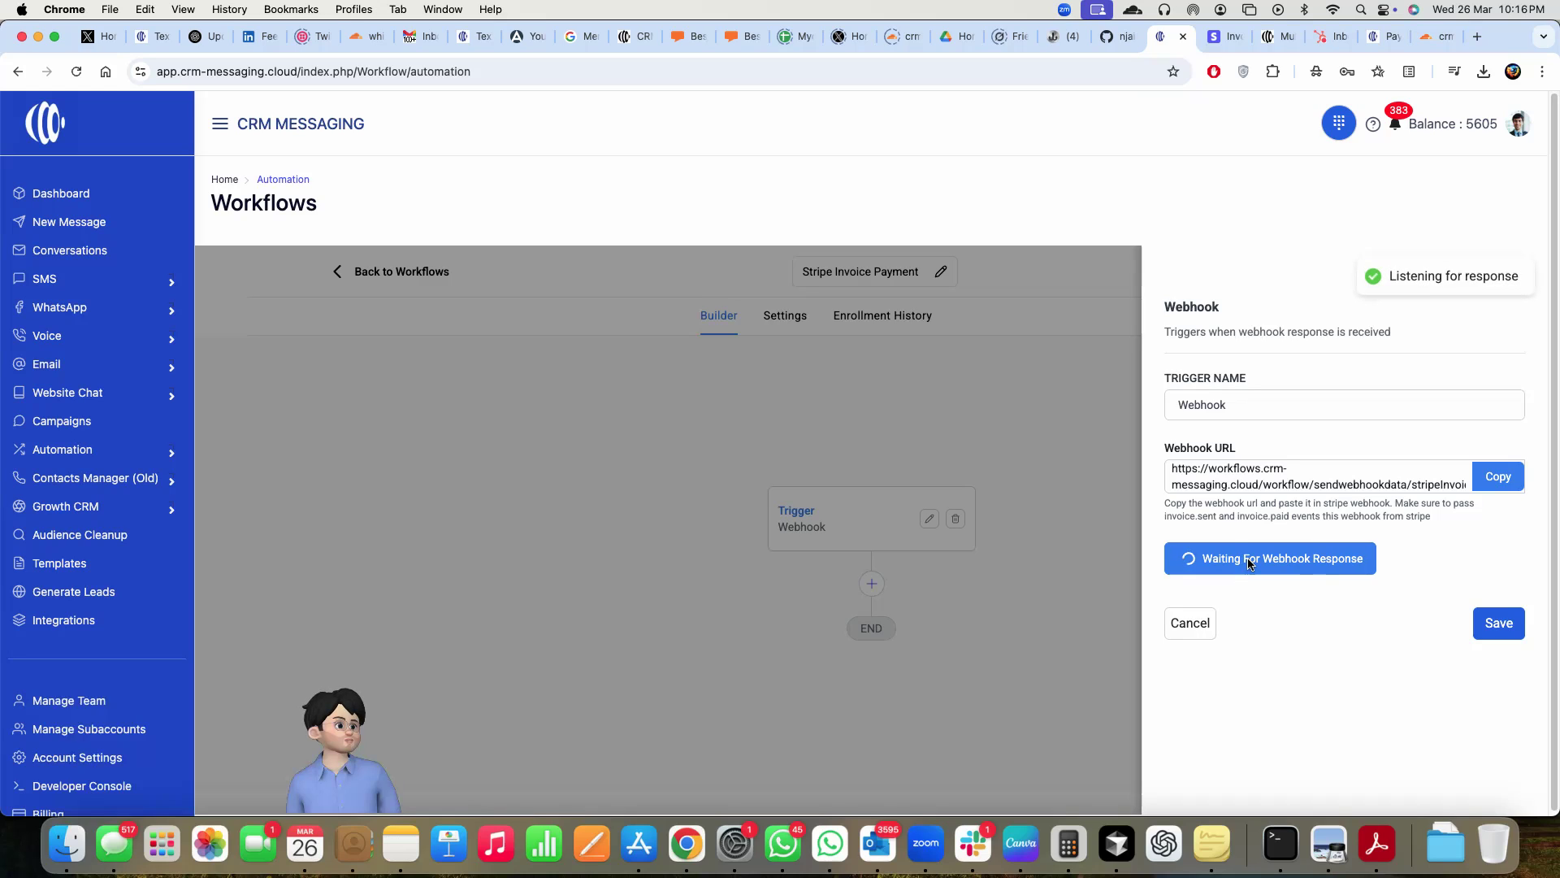
click(1190, 623)
click(1011, 426)
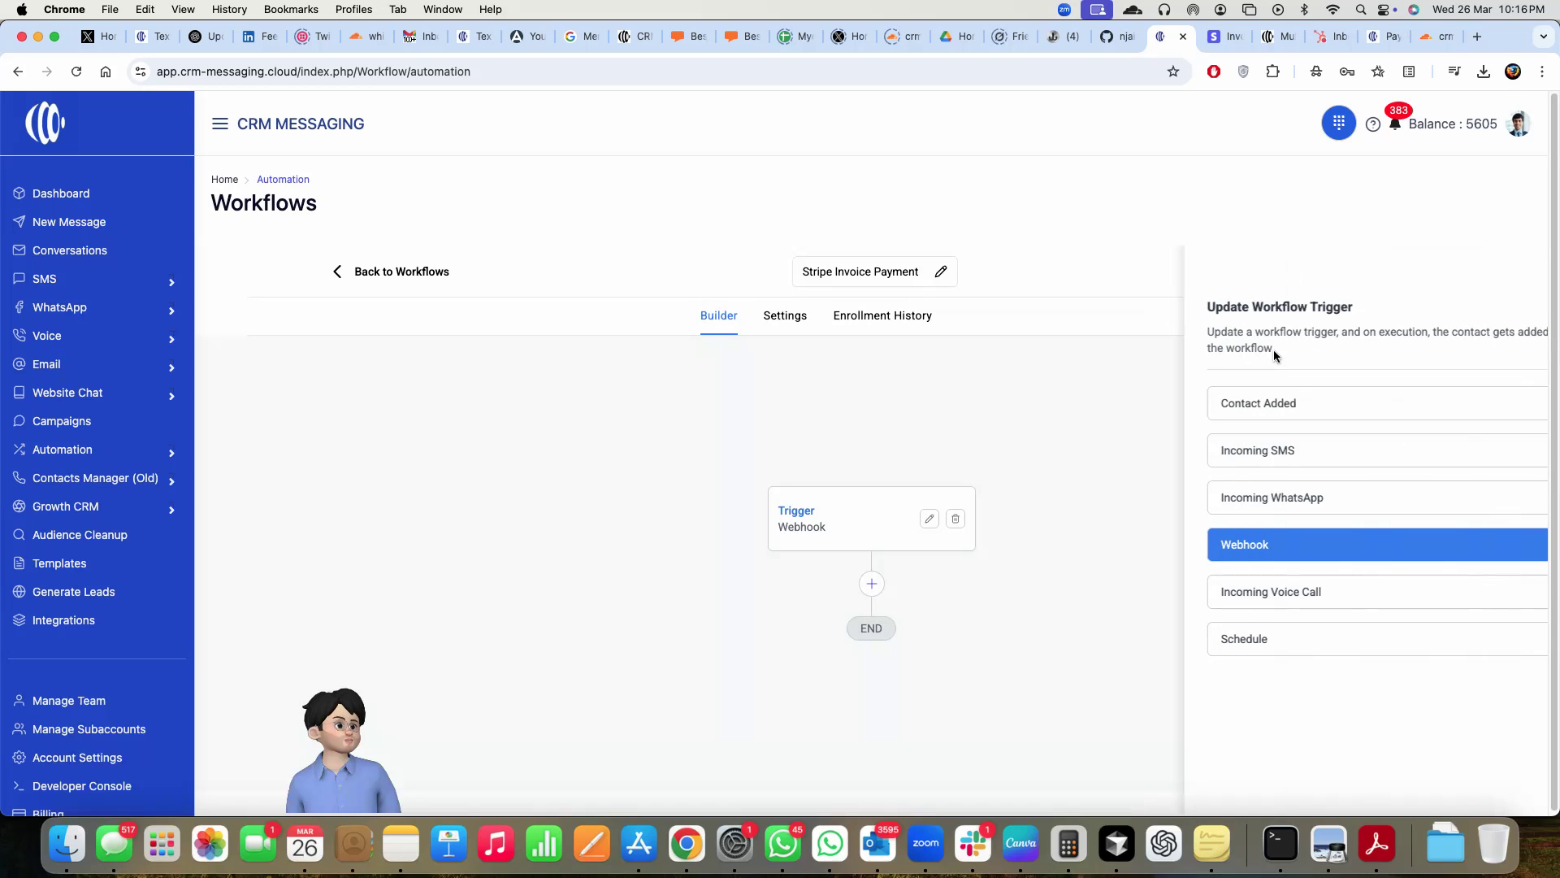
click(1357, 319)
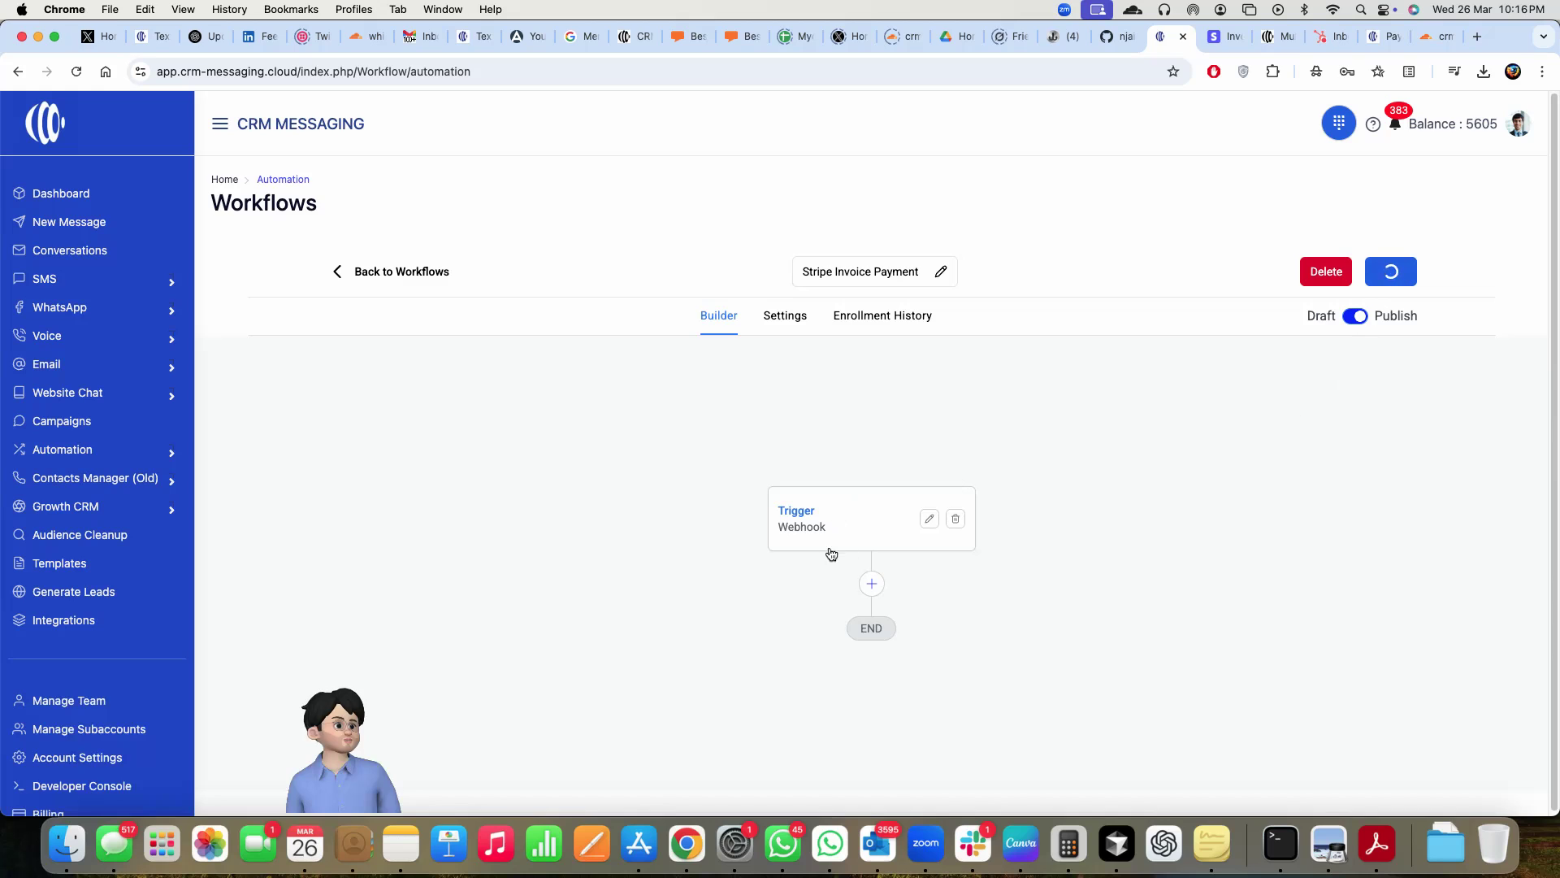
click(929, 521)
click(1233, 543)
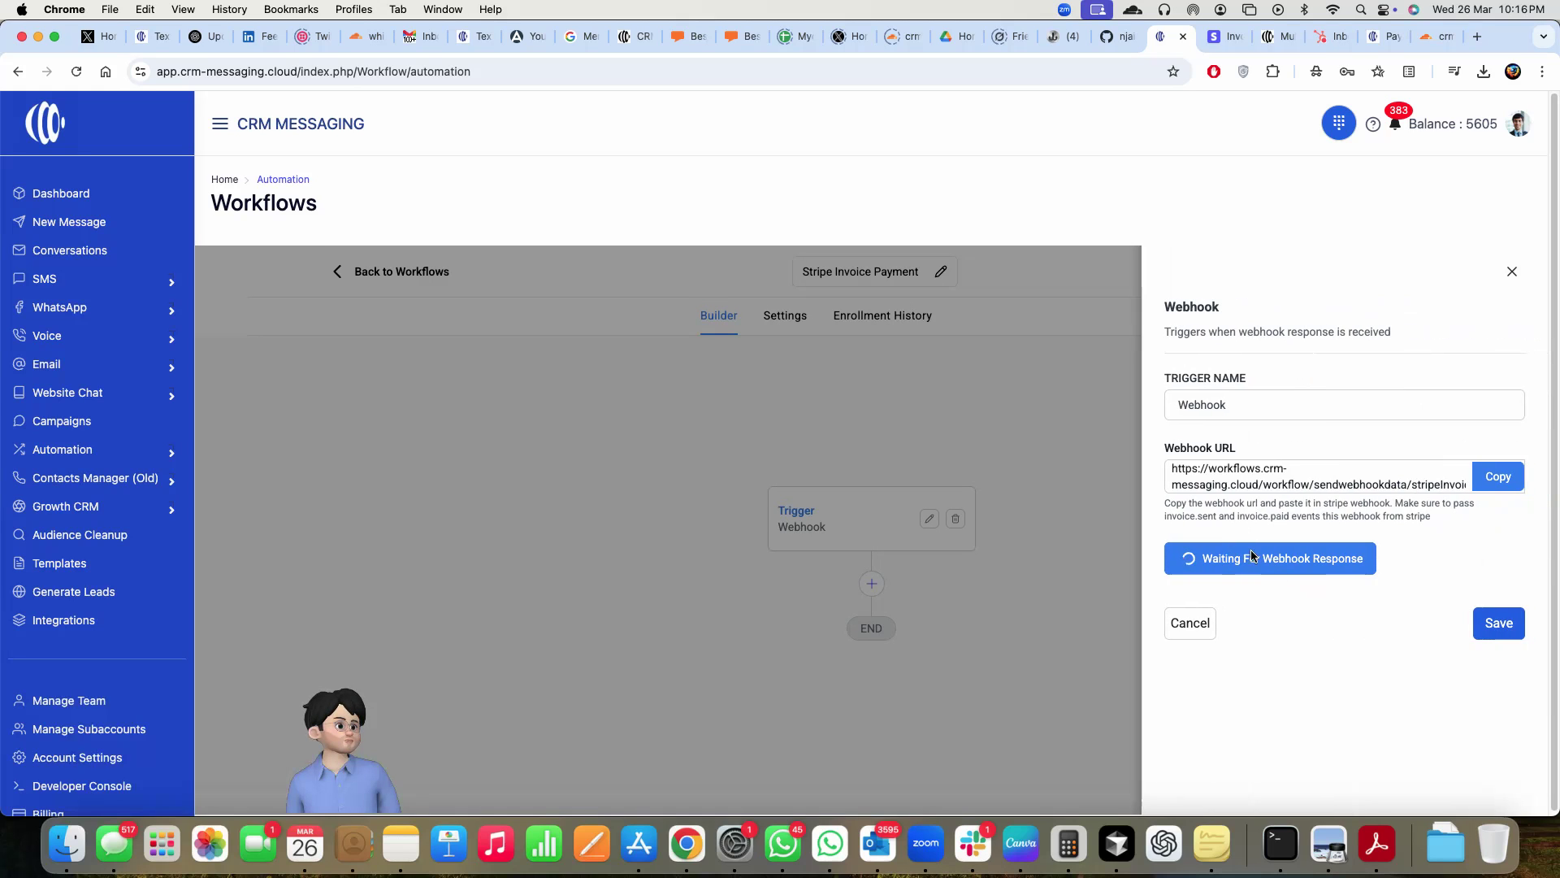
Switch to Stripe, open the customer's record from the sent invoice and start another new invoice.
click(1226, 35)
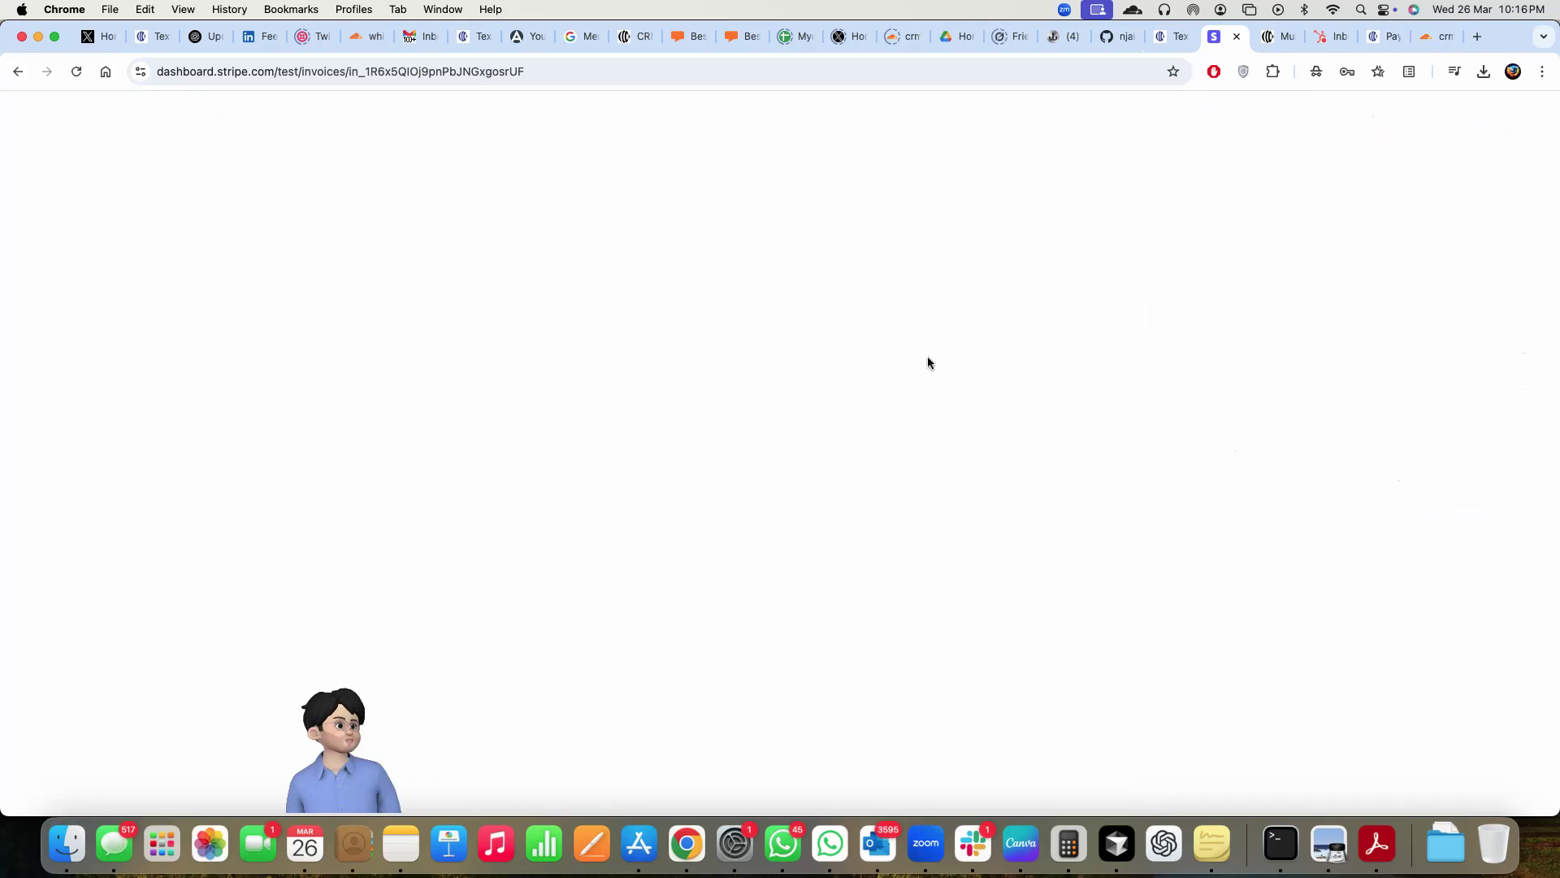
click(447, 258)
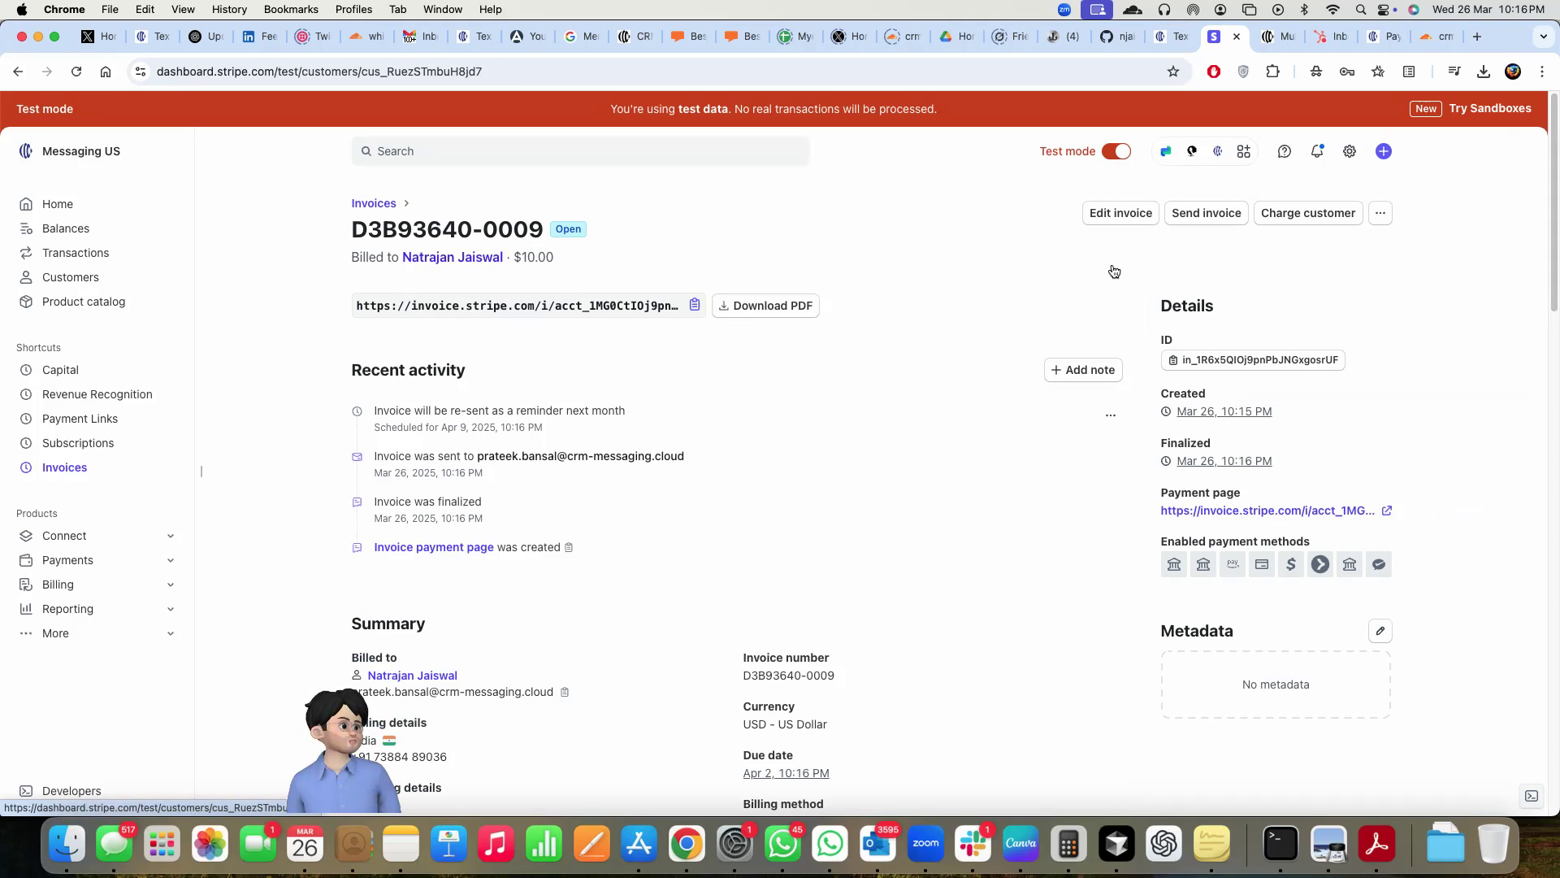
click(1380, 213)
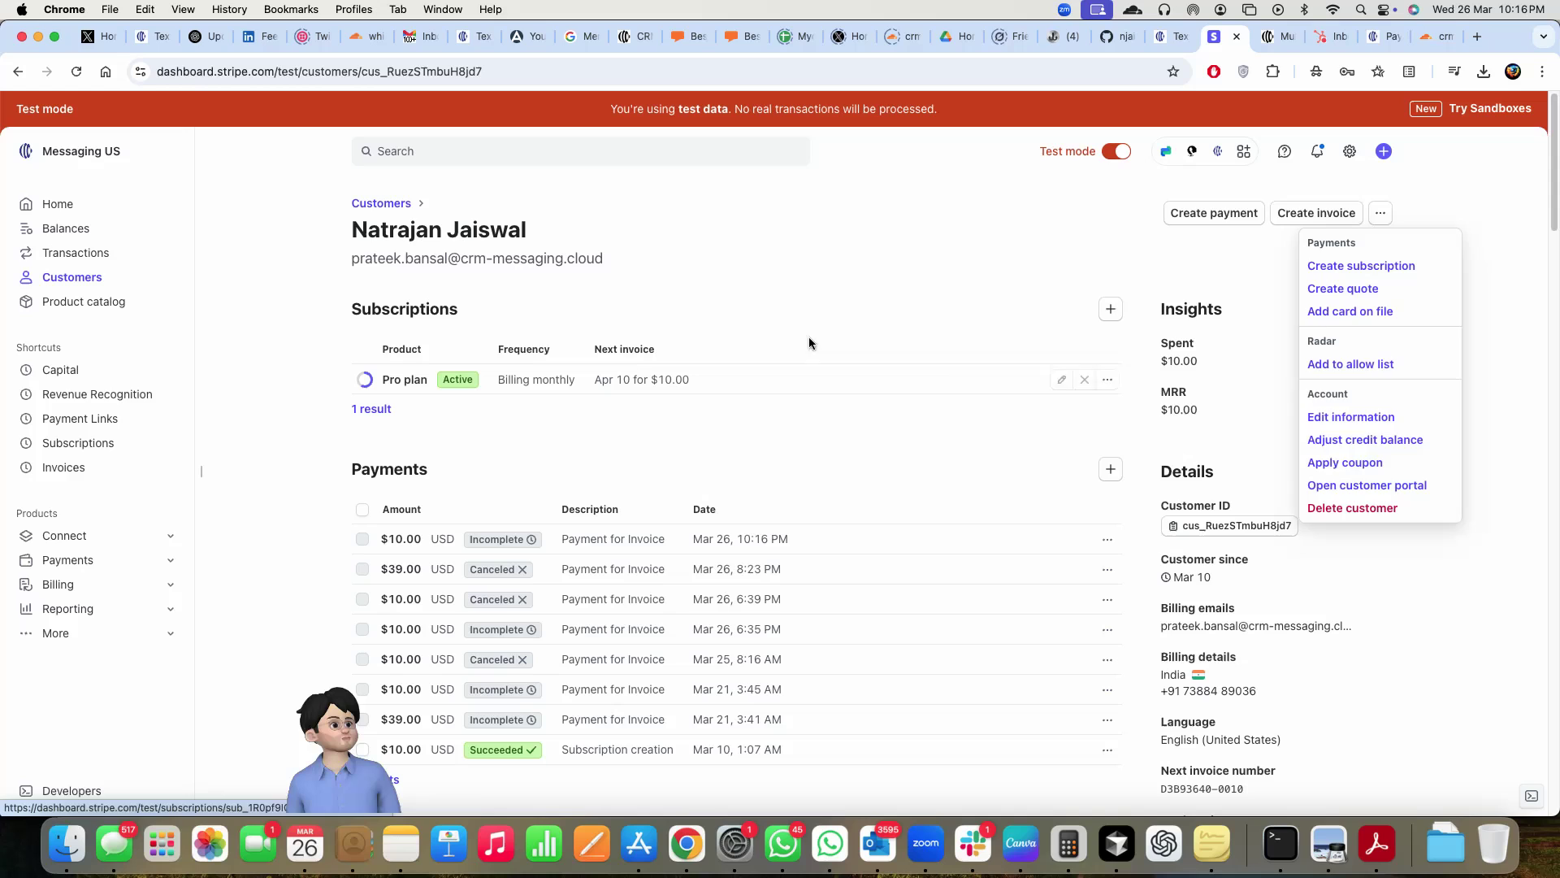
click(1214, 245)
click(1314, 214)
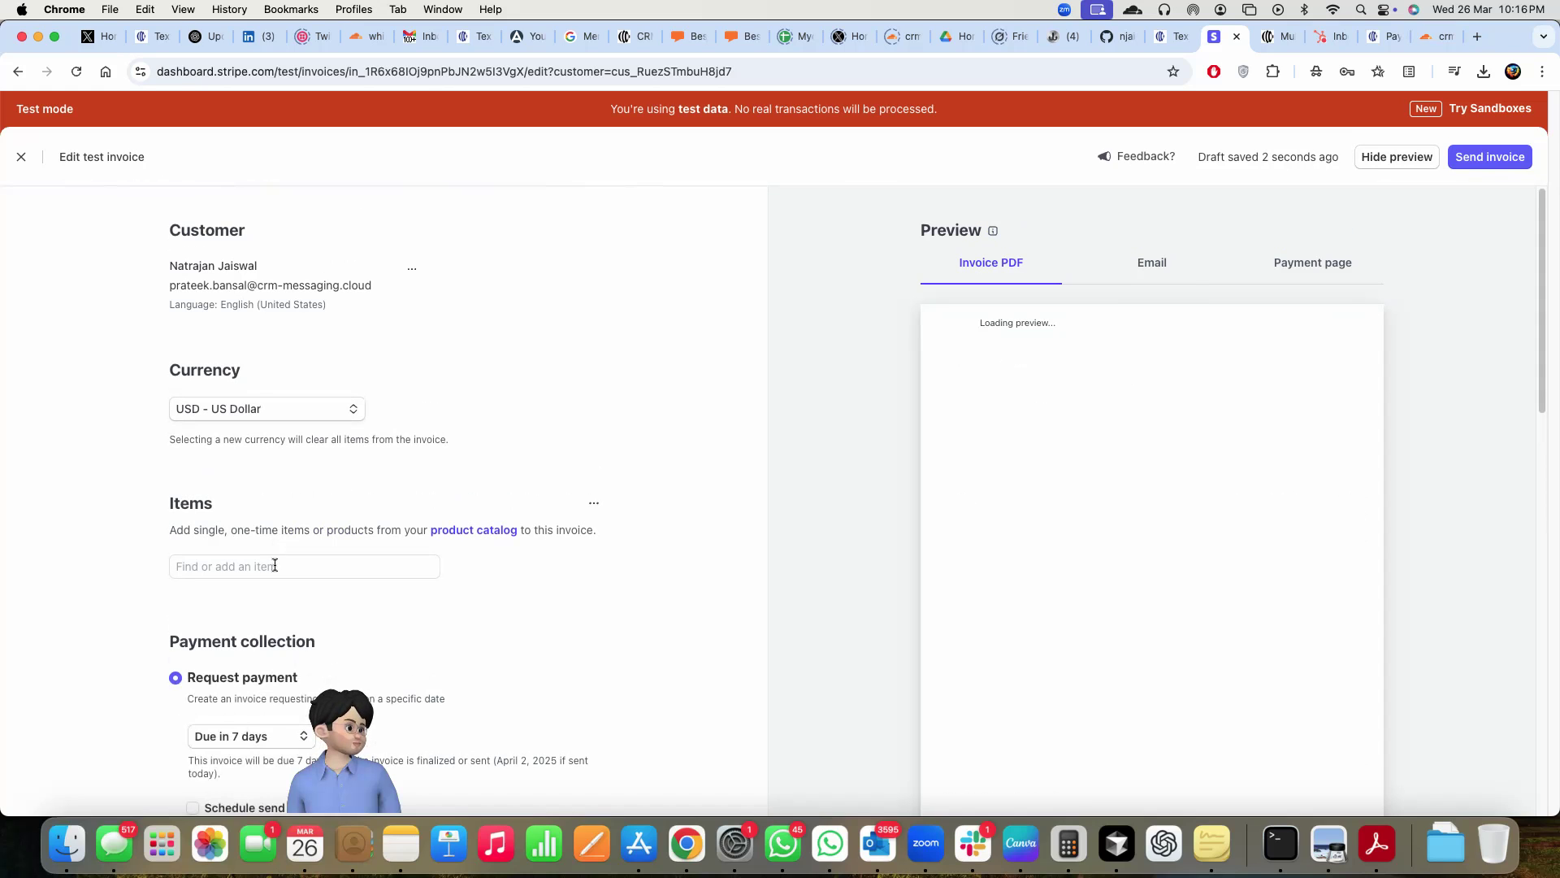
Add one Lookup Phone Credits: 21000 item at $210.00 to the new invoice and send it.
click(275, 565)
click(210, 571)
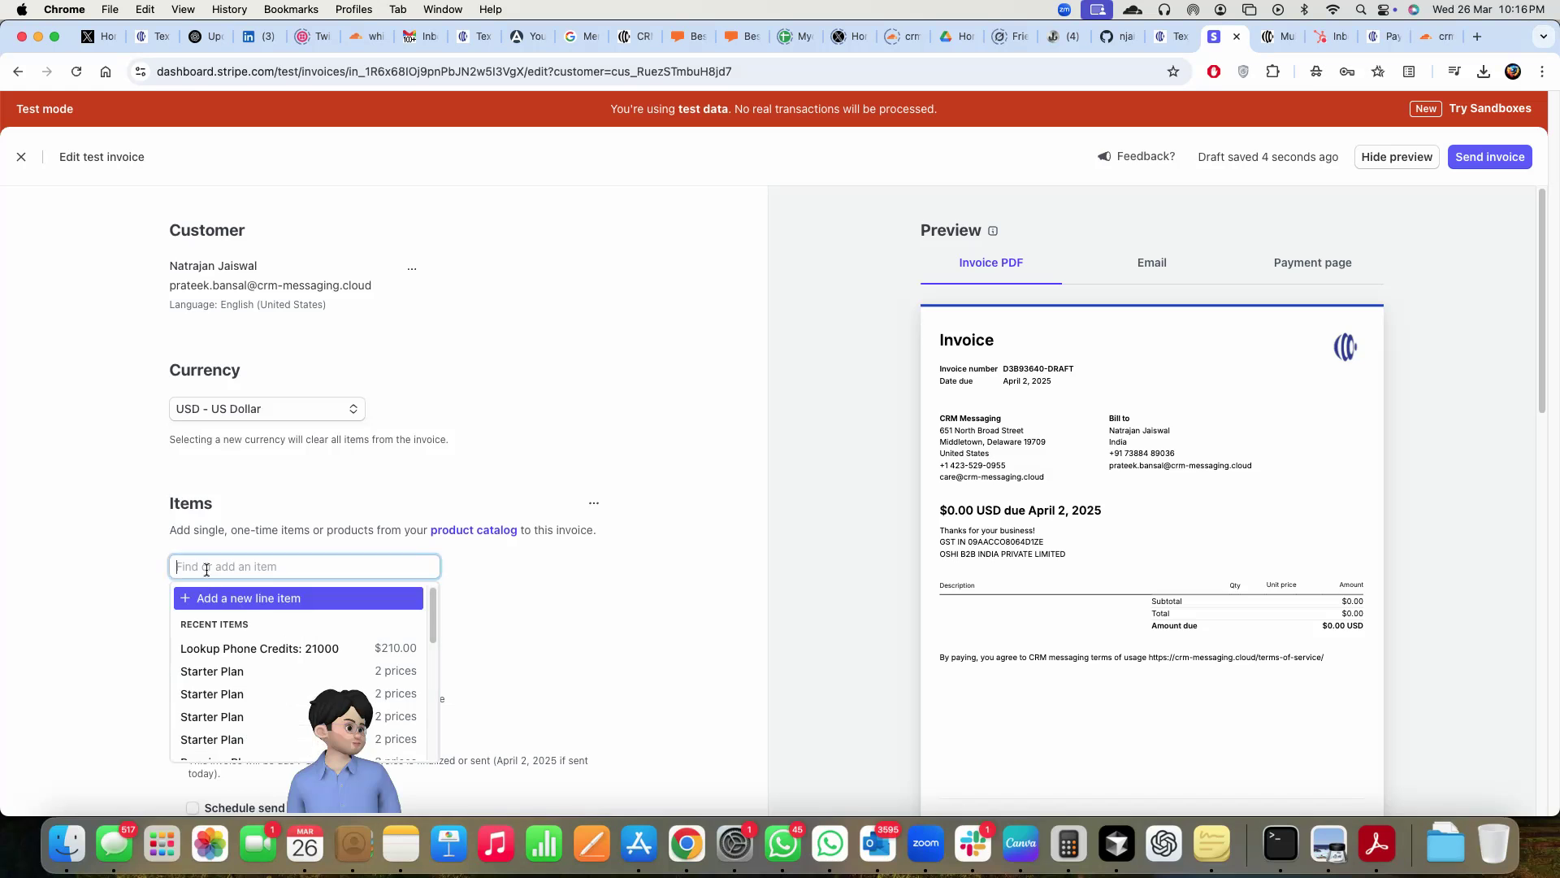
click(184, 650)
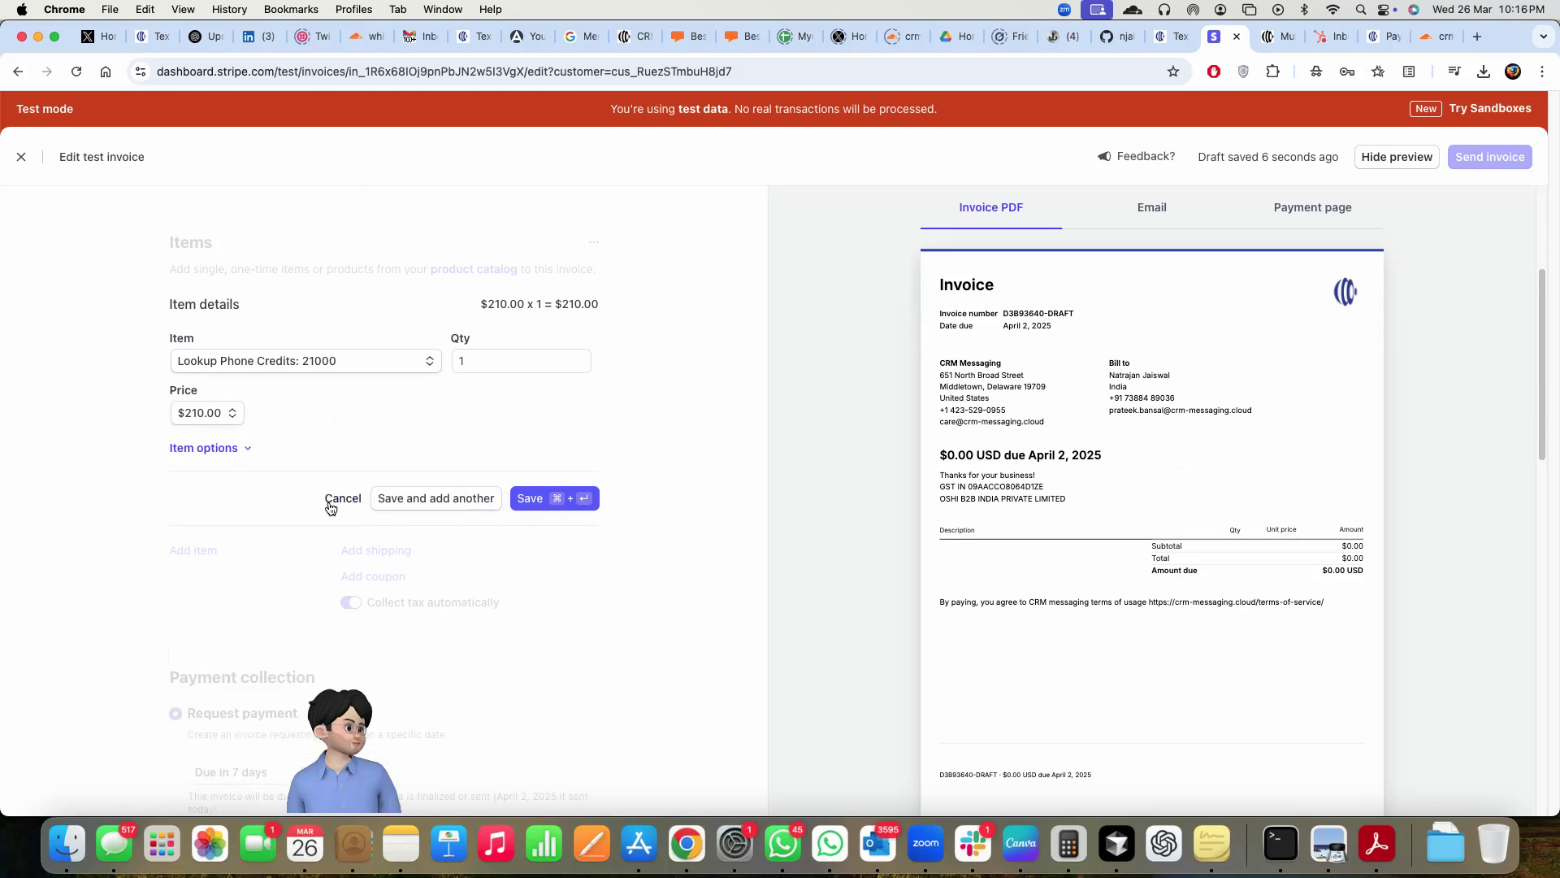
click(556, 497)
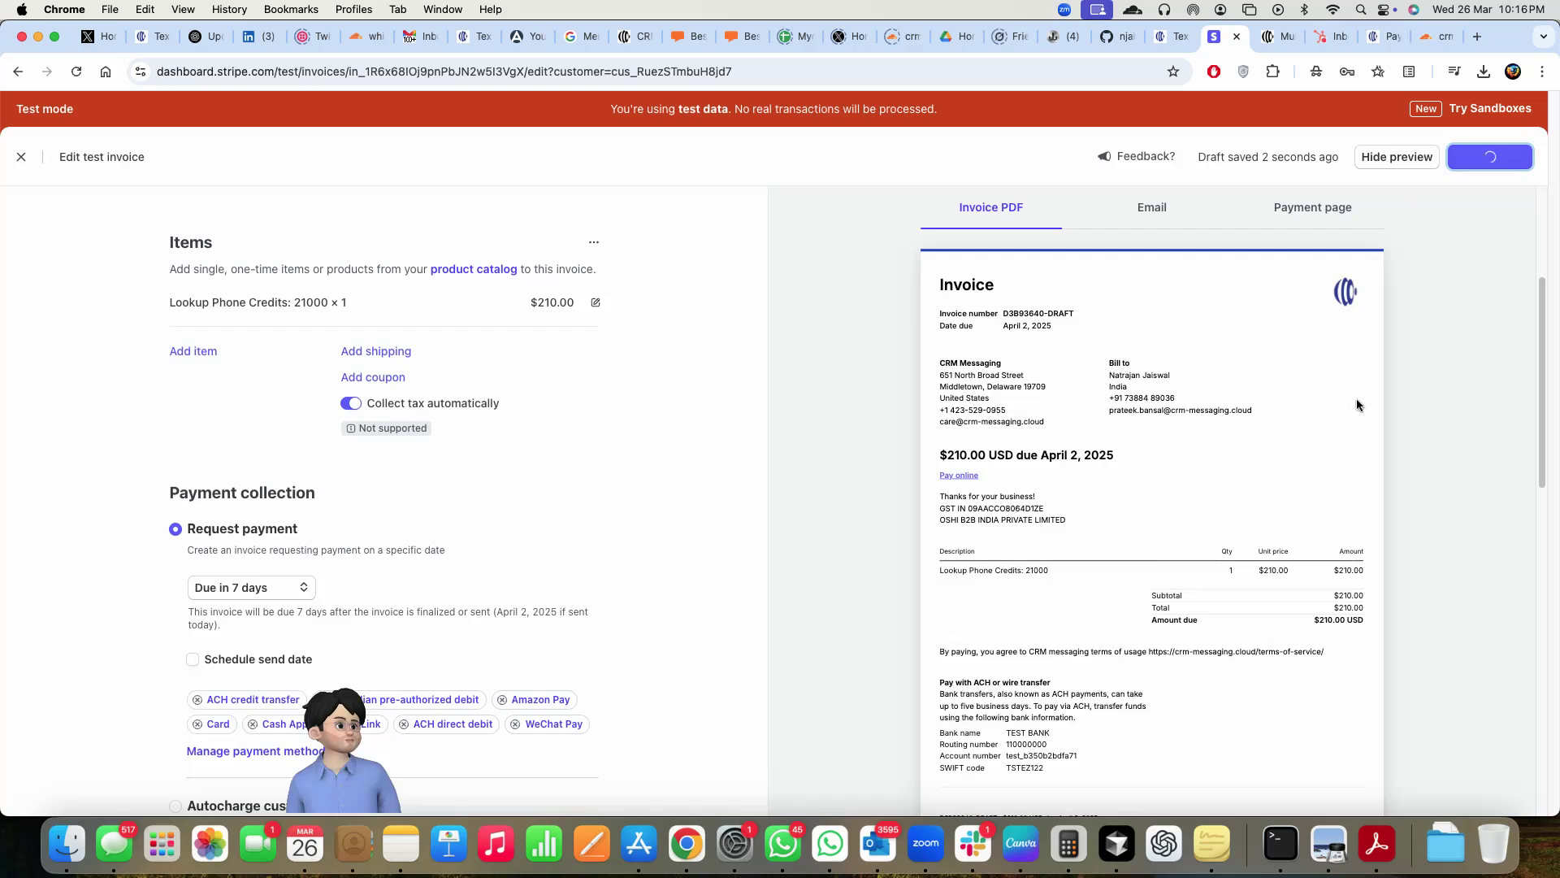
click(1489, 157)
scroll(959, 569, down, 5)
click(989, 738)
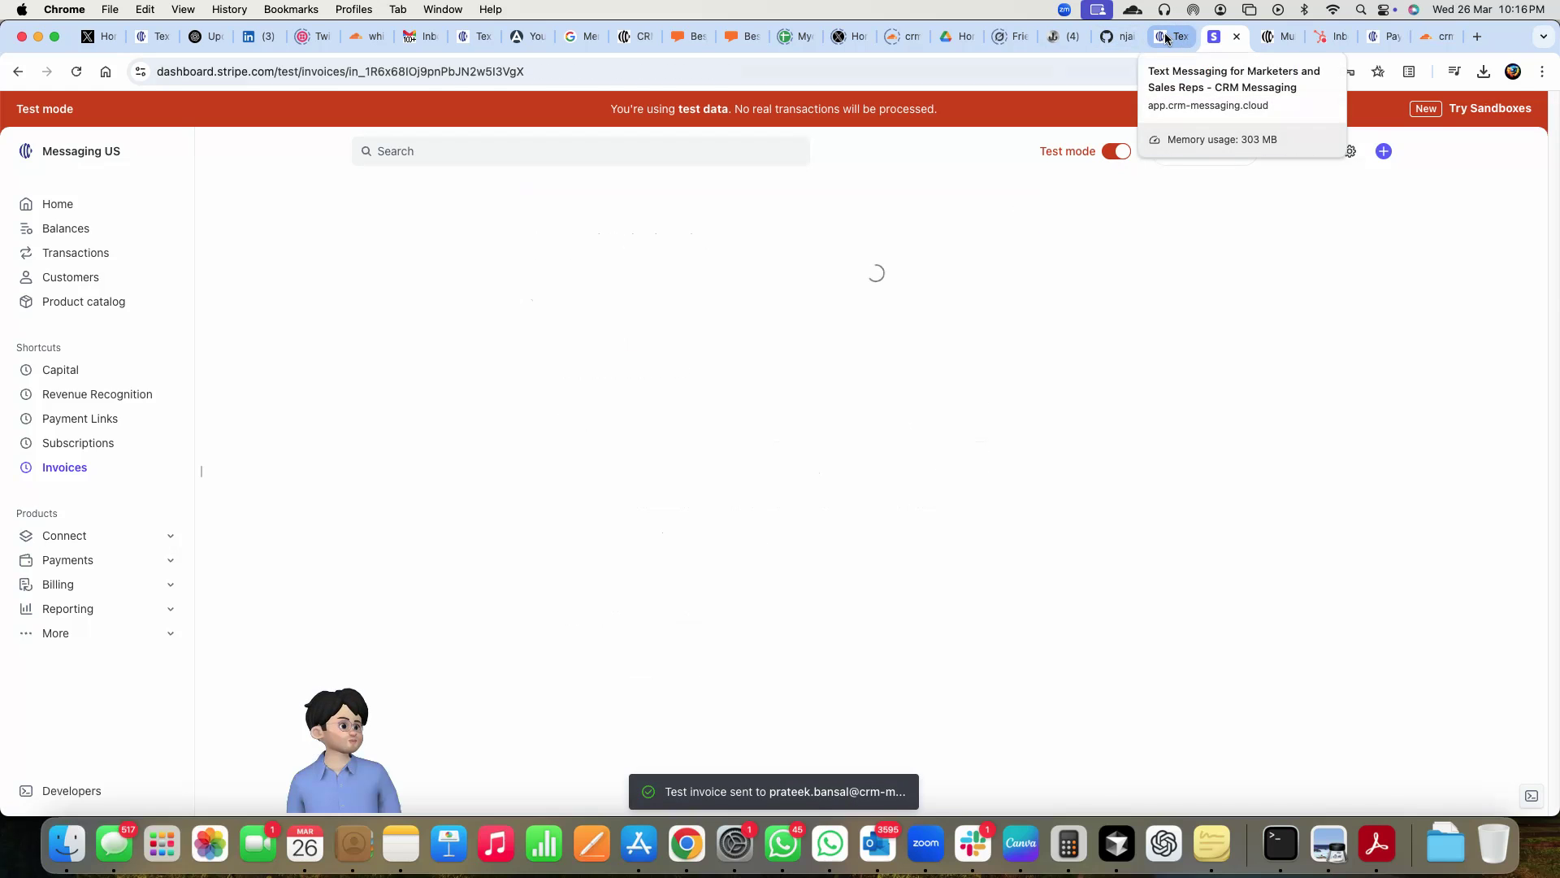
Switch to CRM Messaging and compare the captured webhook response with the newly sent Stripe invoice.
click(1167, 39)
scroll(1349, 626, down, 5)
scroll(1373, 628, up, 5)
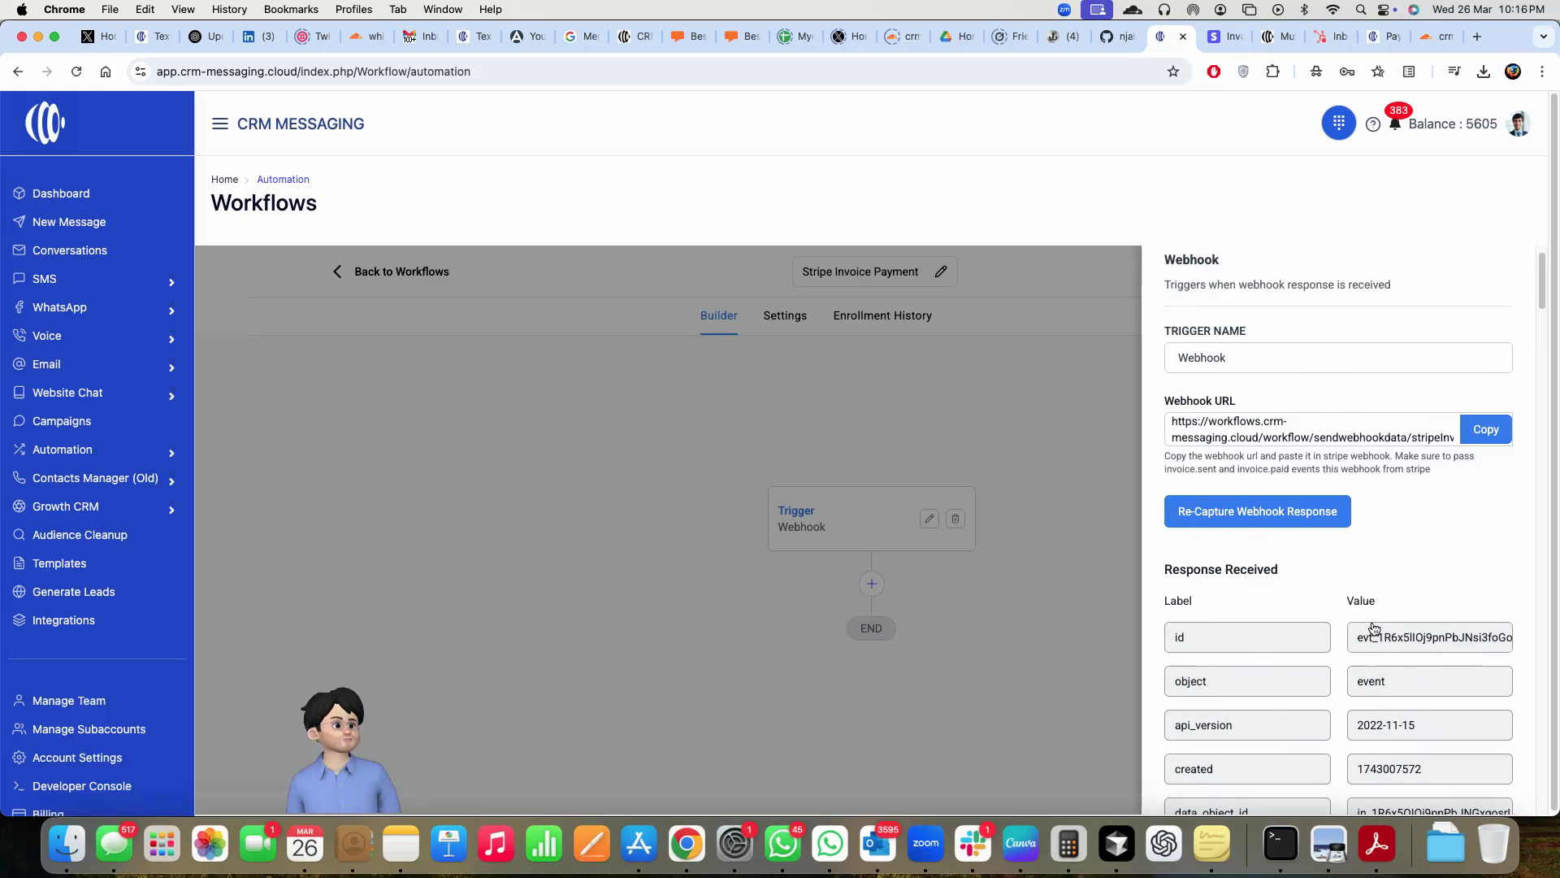
scroll(1374, 628, down, 2)
click(1223, 35)
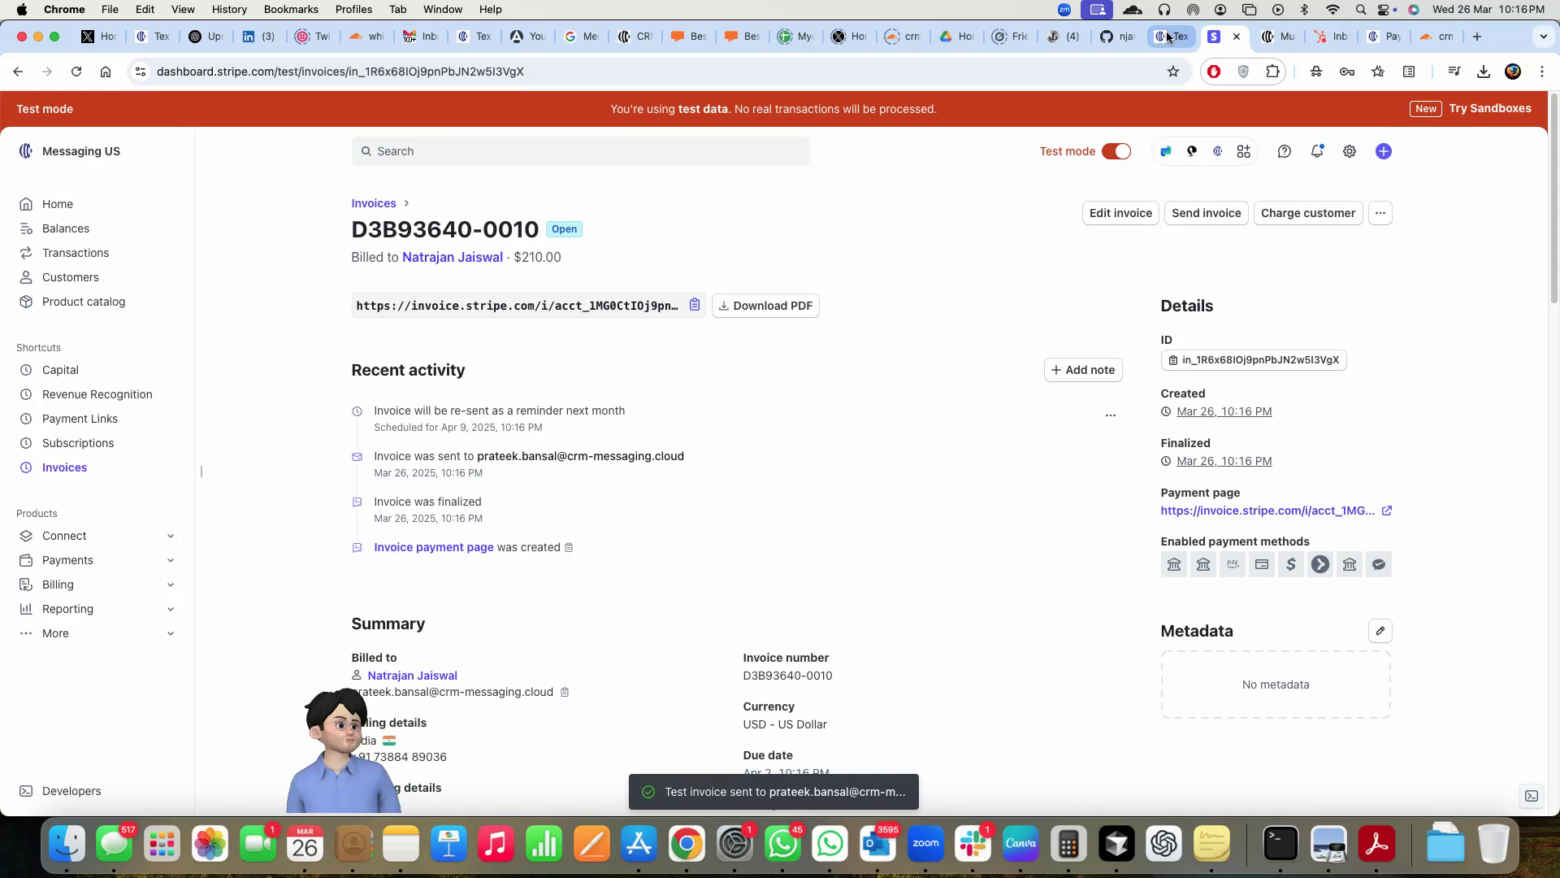
click(1167, 37)
scroll(1356, 618, up, 2)
scroll(1301, 602, down, 4)
scroll(1312, 615, down, 5)
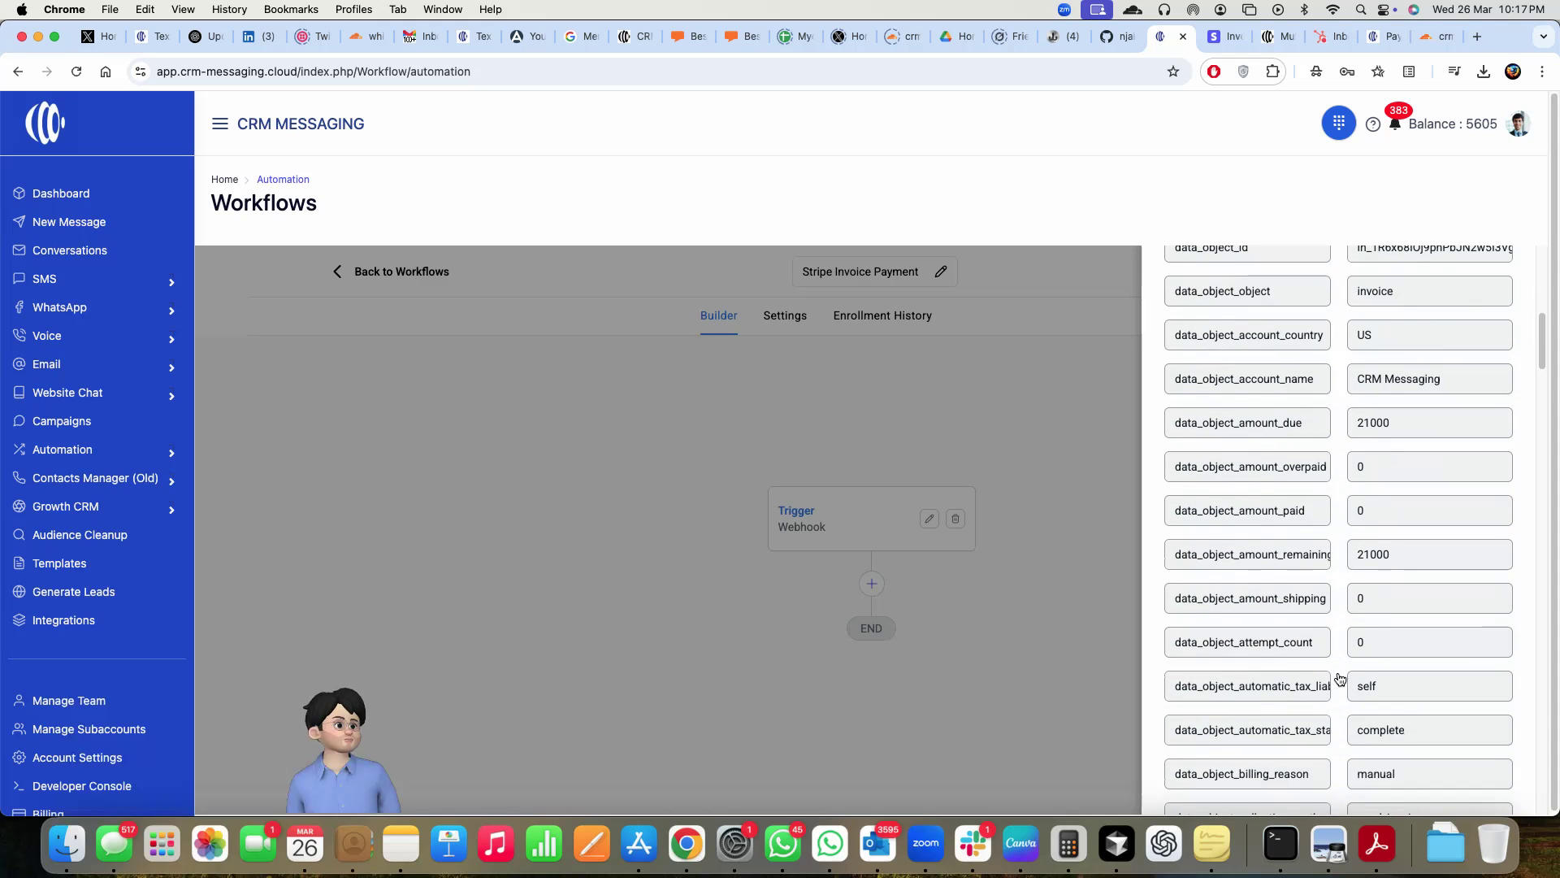
Examine the amount due, customer phone and hosted invoice URL fields in the captured webhook response.
drag(1403, 421, 1346, 424)
drag(1393, 340, 1334, 364)
scroll(1355, 640, down, 4)
scroll(1389, 752, down, 4)
drag(1445, 651, 1367, 646)
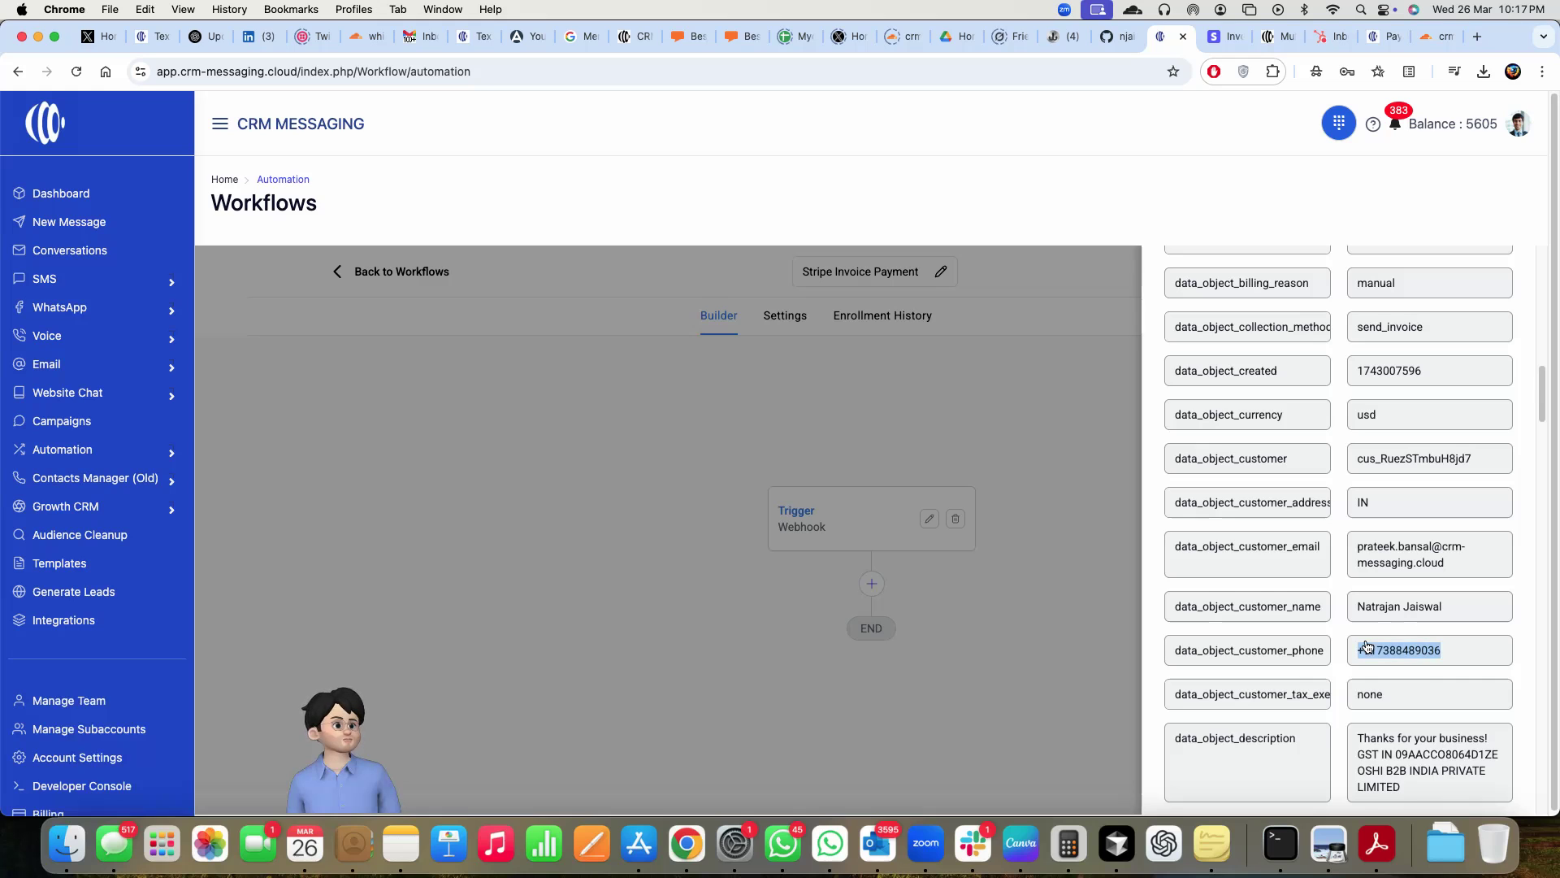
scroll(1397, 683, down, 6)
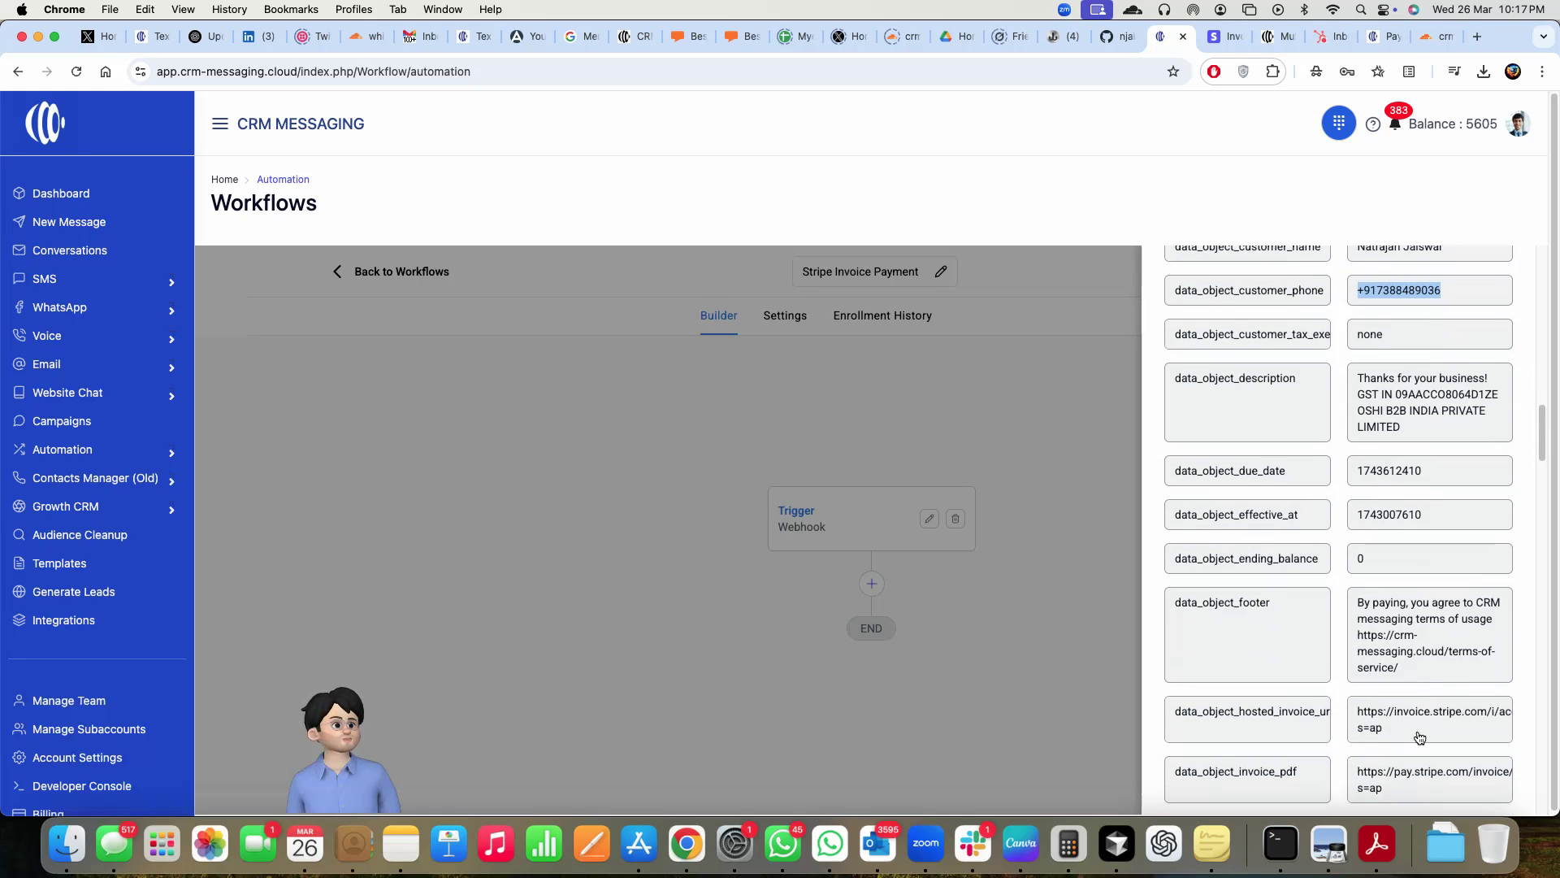
scroll(1398, 691, down, 3)
drag(1409, 585, 1325, 578)
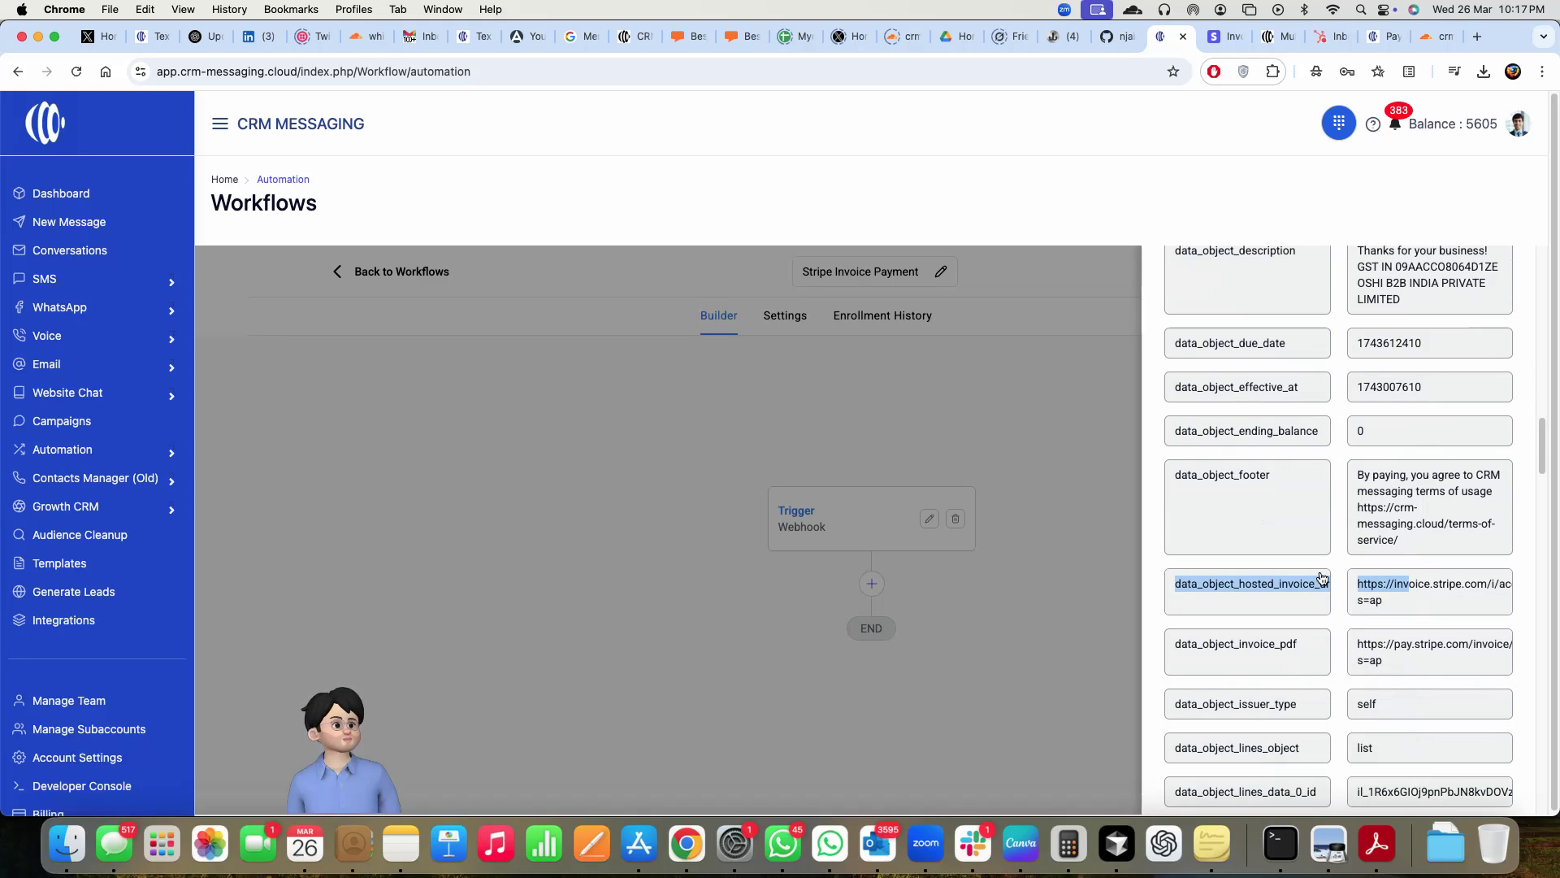
click(1362, 606)
scroll(1382, 650, down, 15)
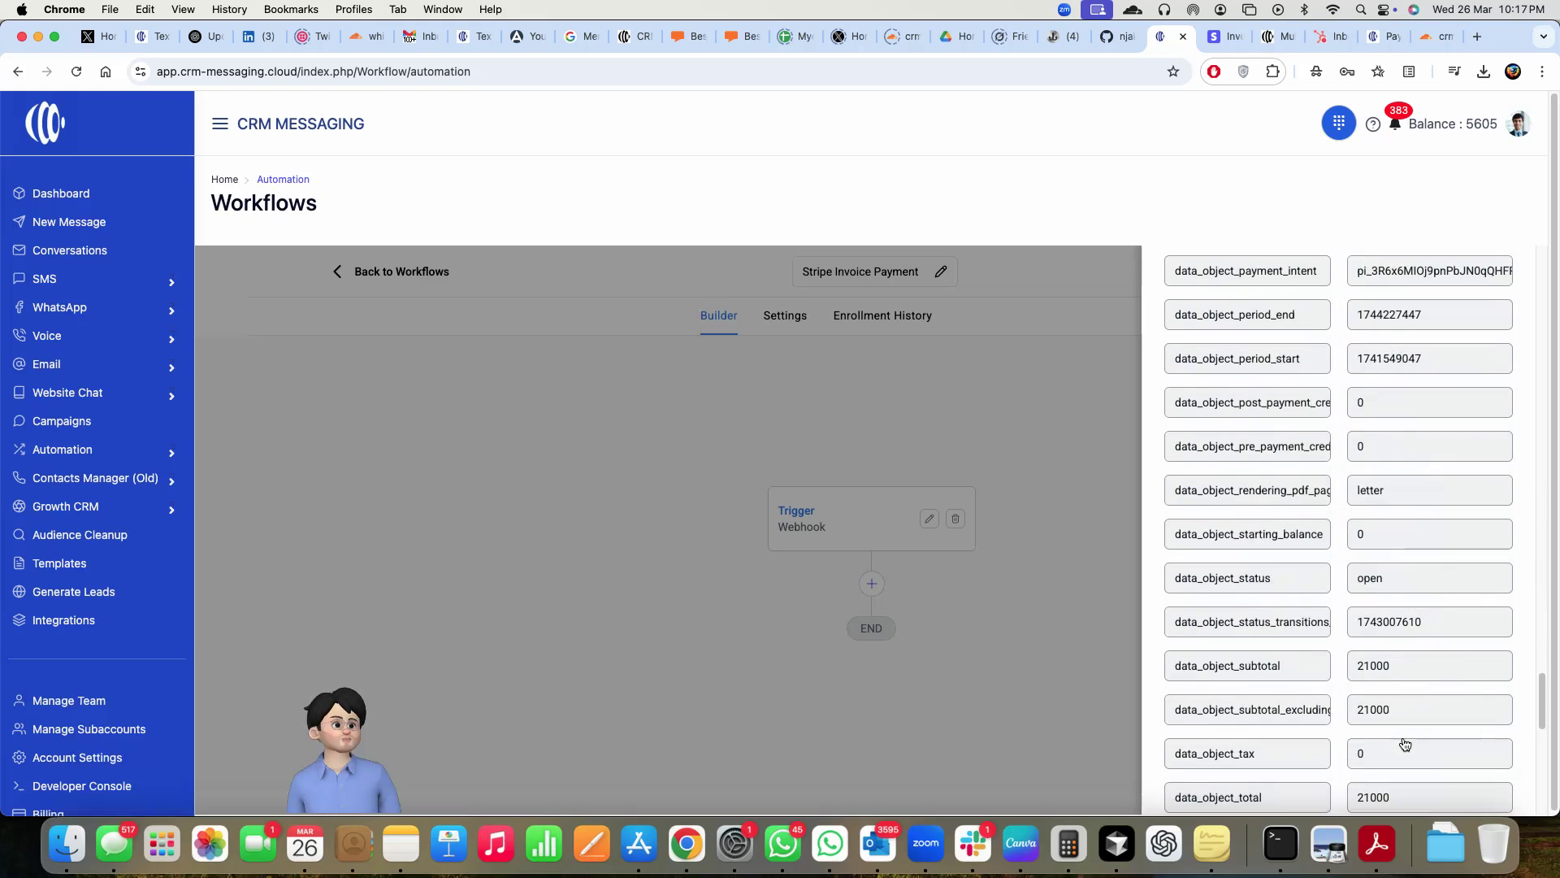
Save the Webhook trigger with its captured response and open a new Delay action directly below it.
click(1487, 770)
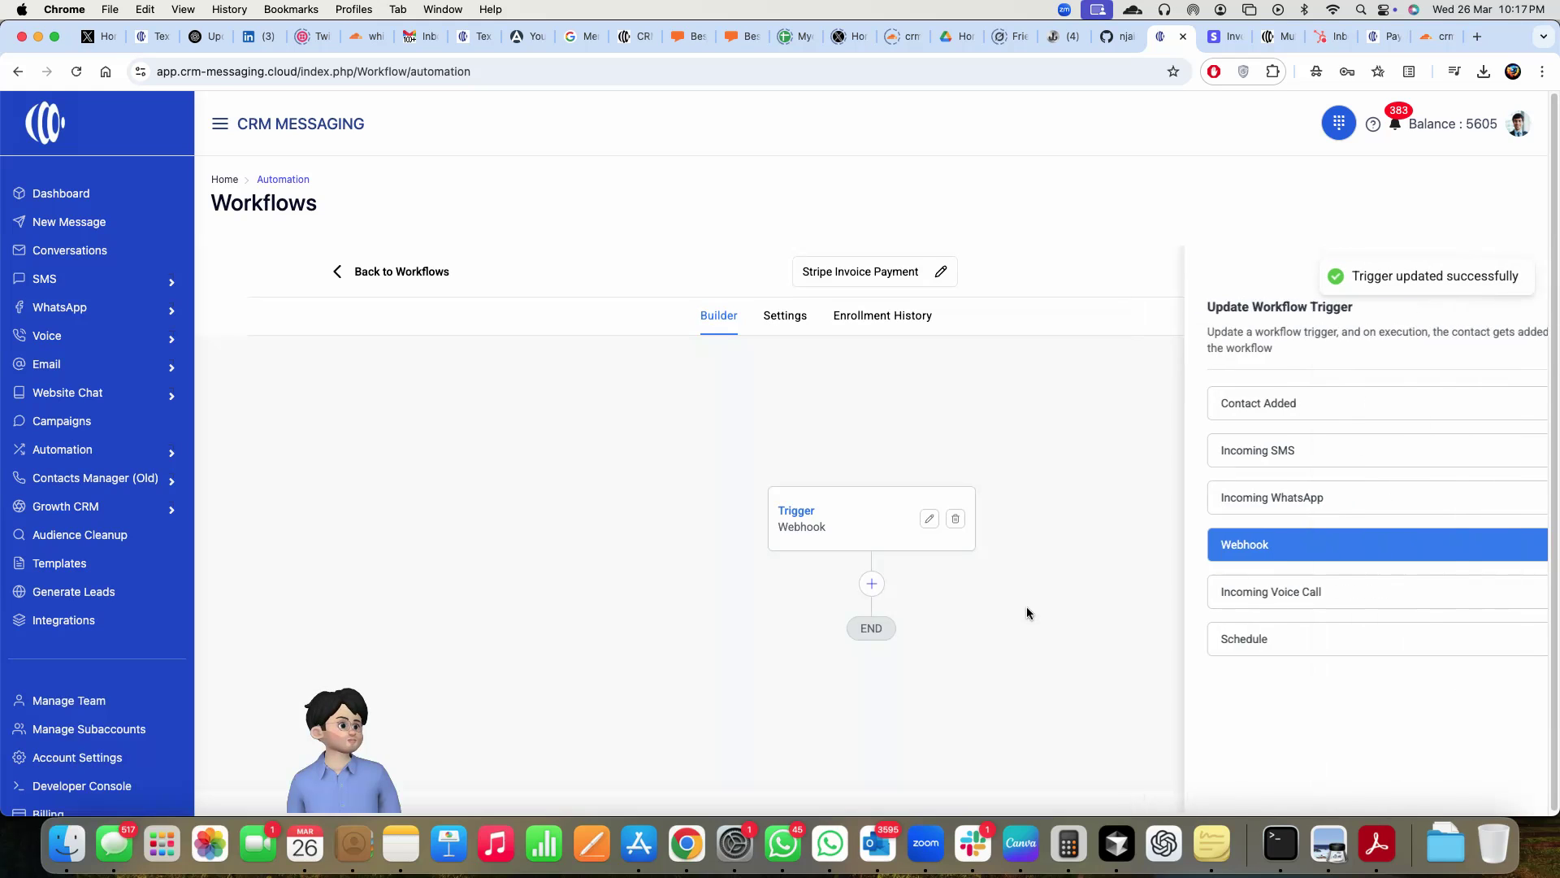
click(1026, 606)
click(872, 583)
click(1256, 475)
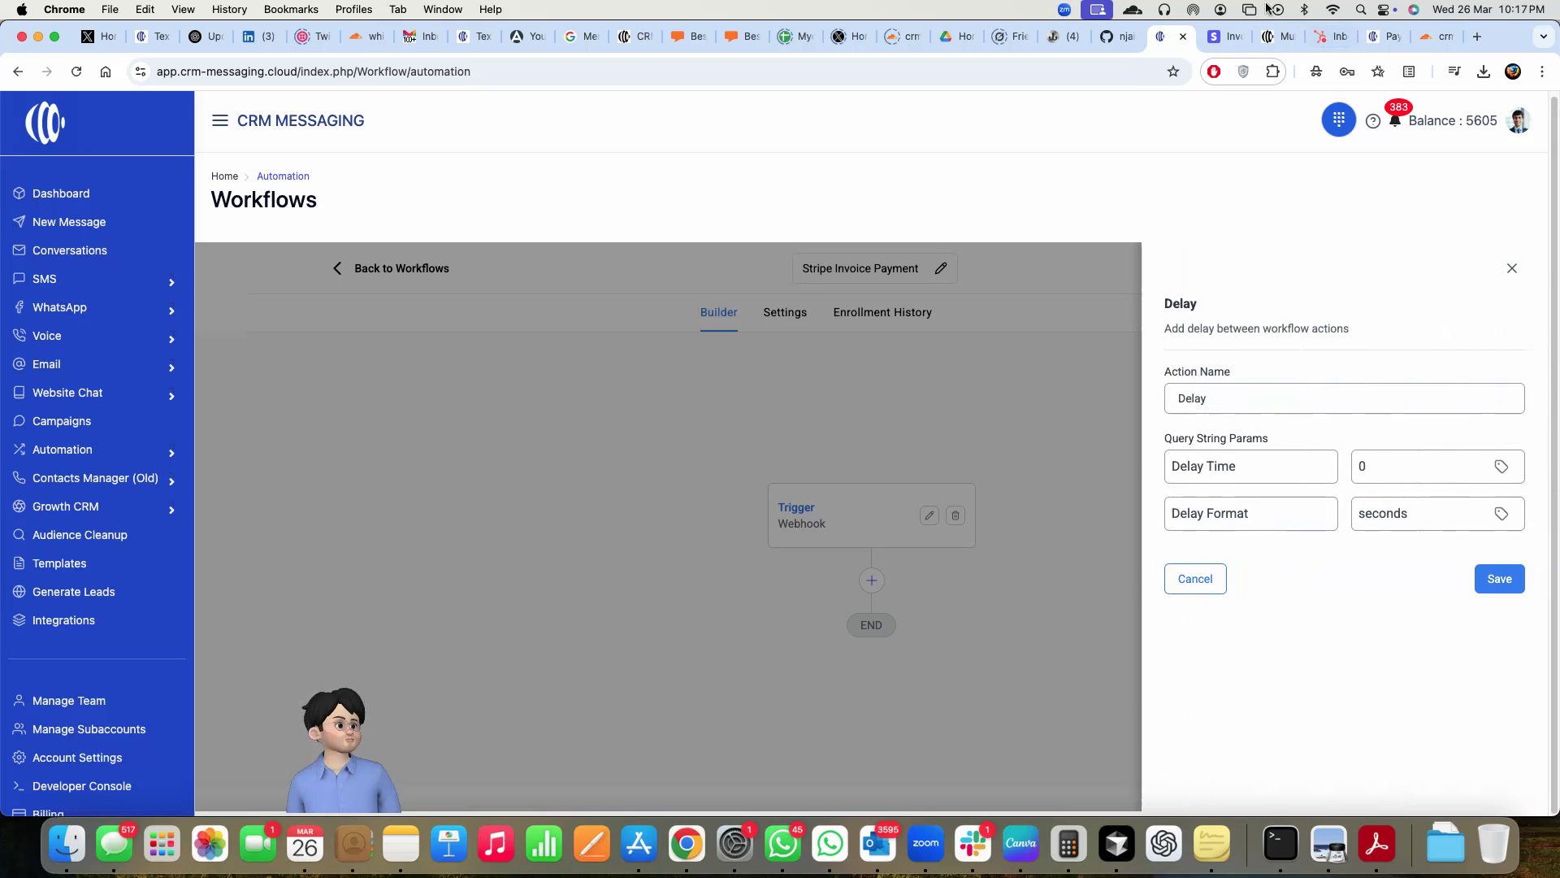
Switch to Stripe and open the invoice section of its billing settings.
click(1226, 36)
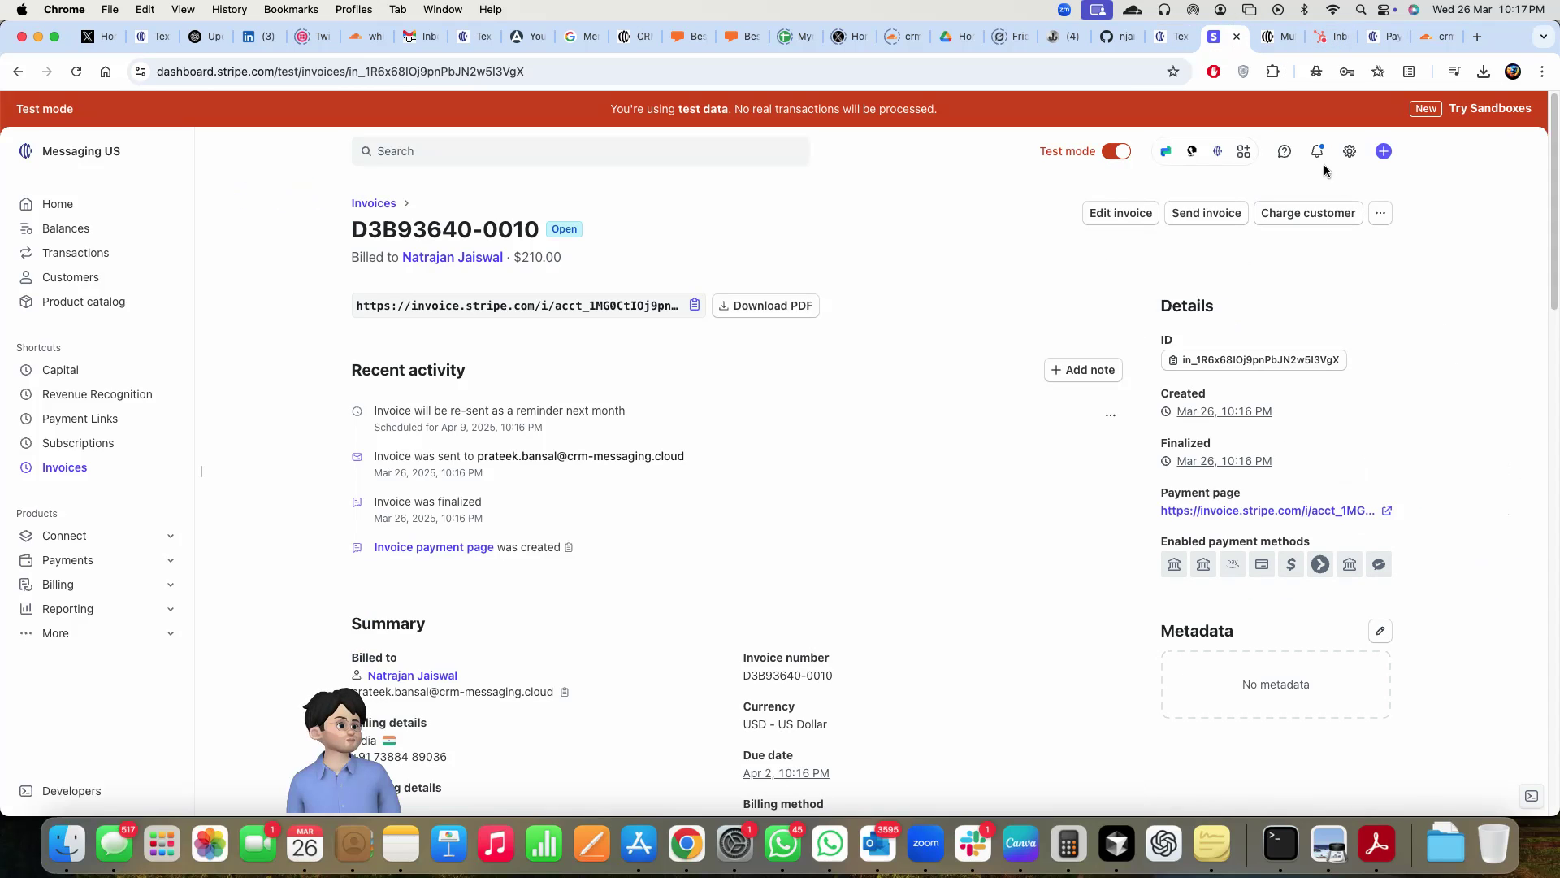
click(1350, 151)
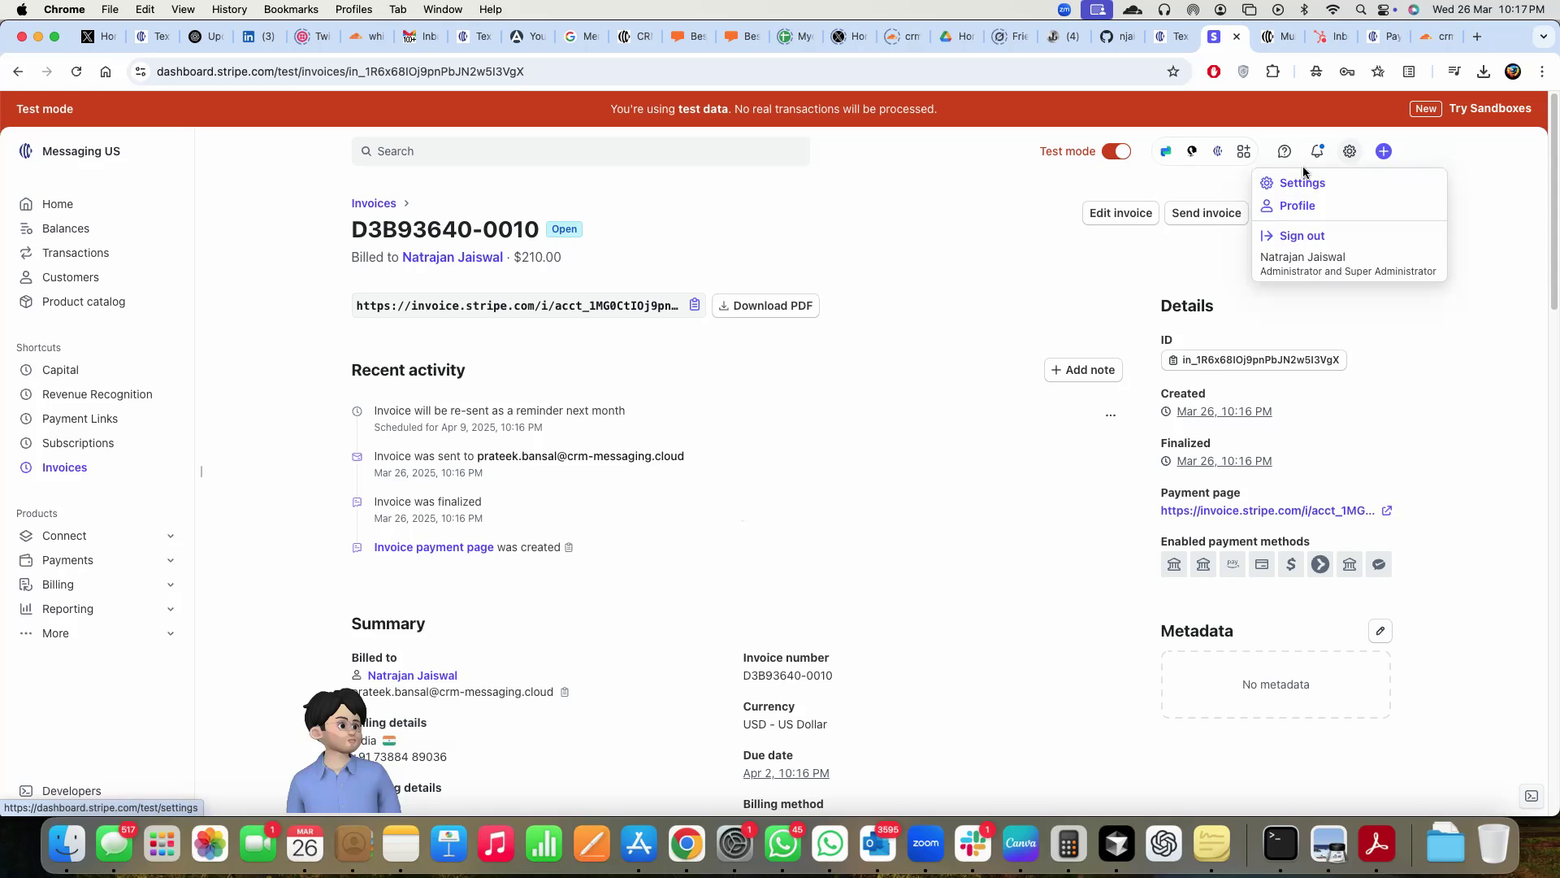
click(1315, 183)
scroll(487, 520, down, 2)
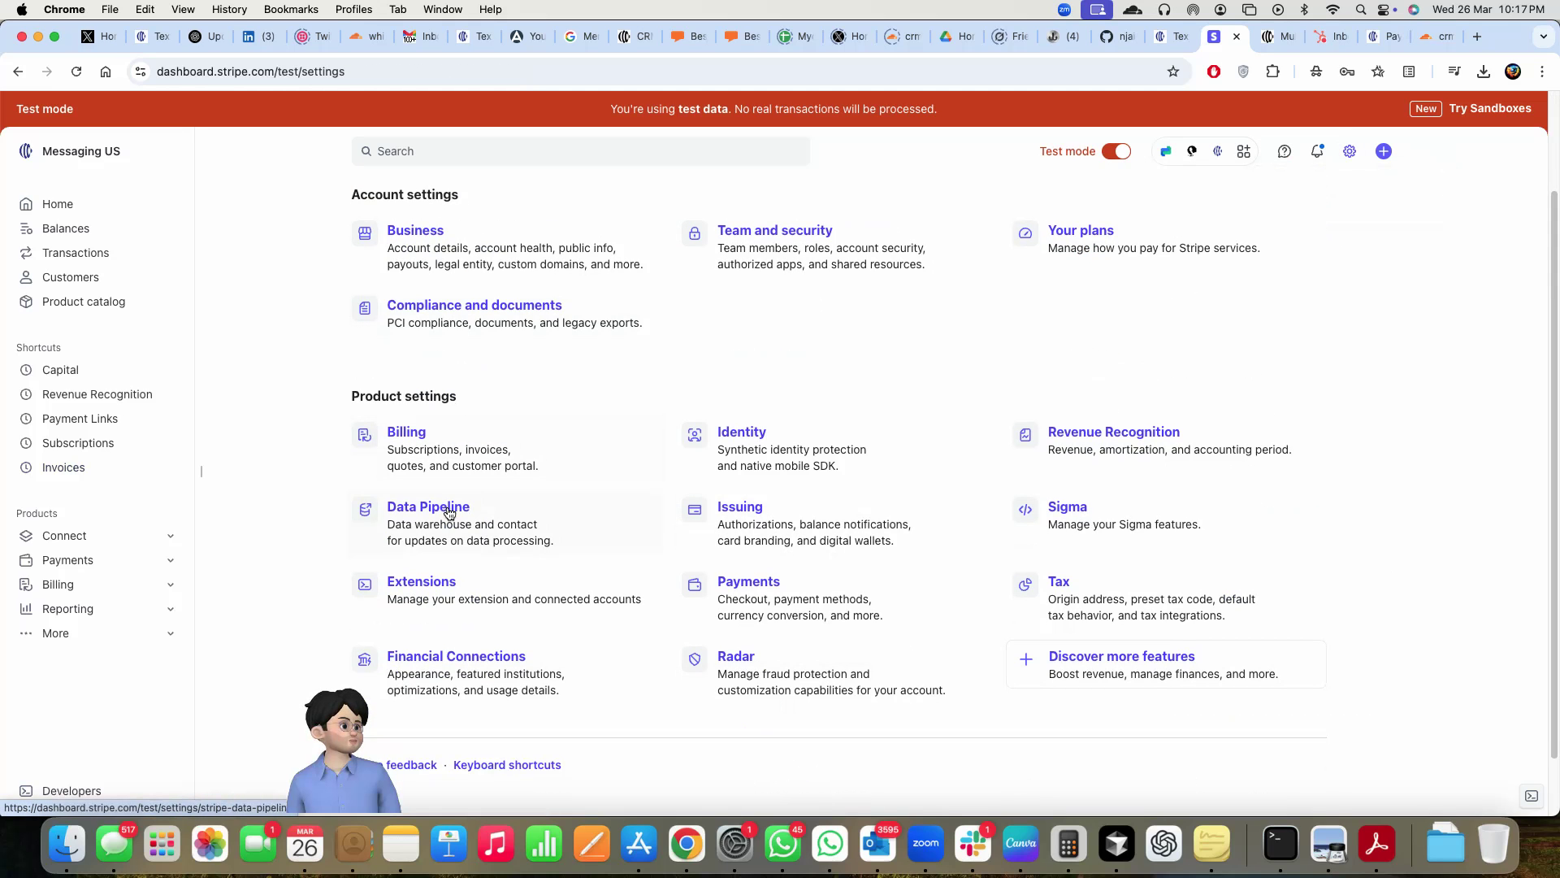
click(439, 450)
click(531, 255)
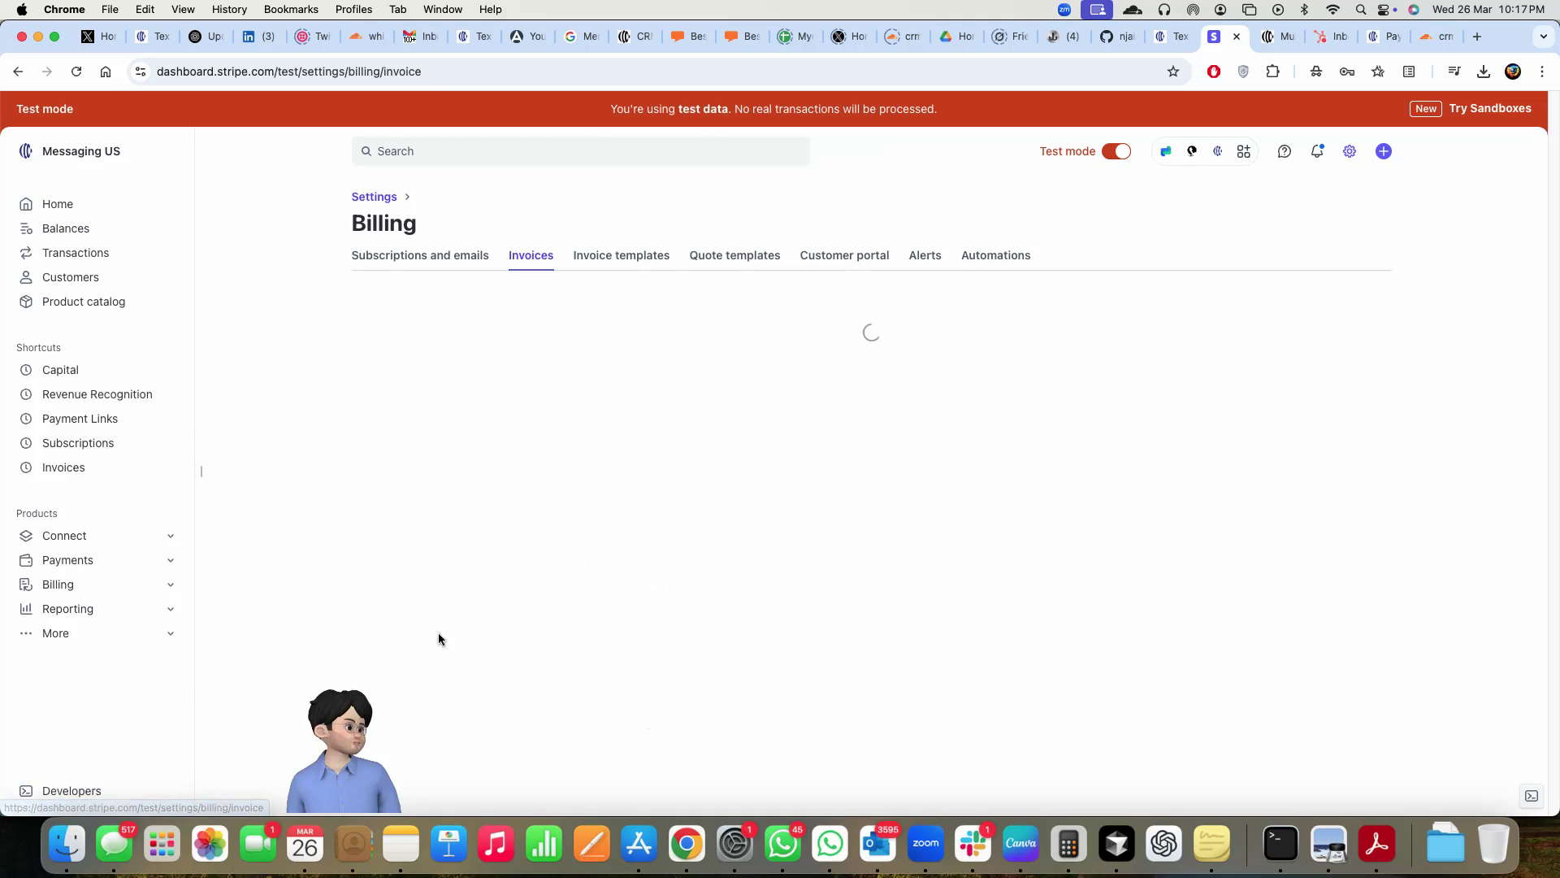
Look through the invoicing settings, including payment terms, payment methods and finalization grace period, for the payment due period.
scroll(422, 488, down, 3)
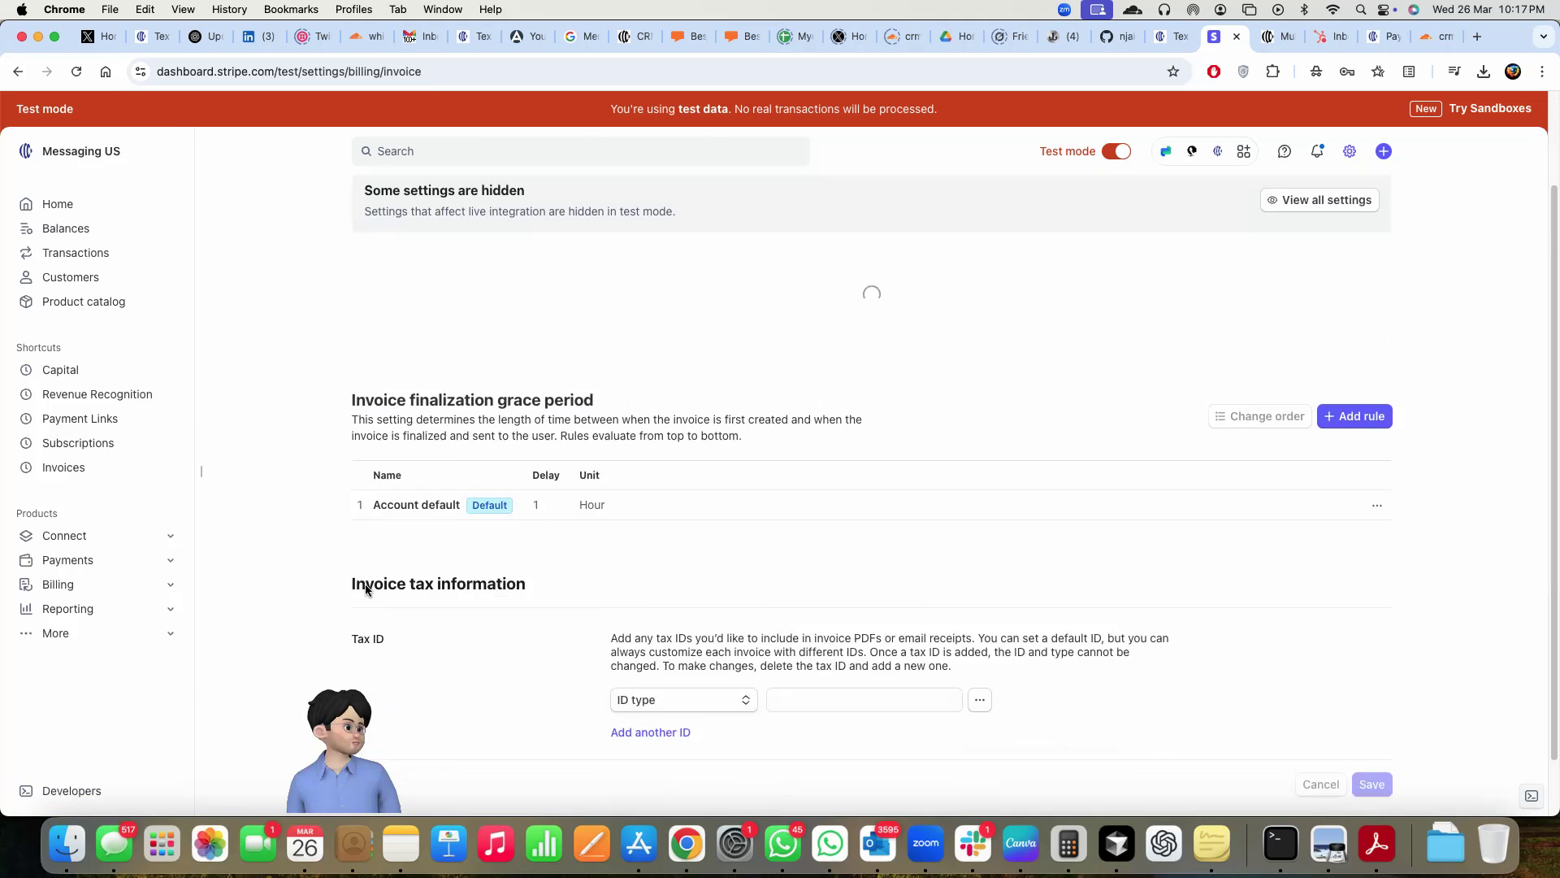
scroll(709, 573, down, 7)
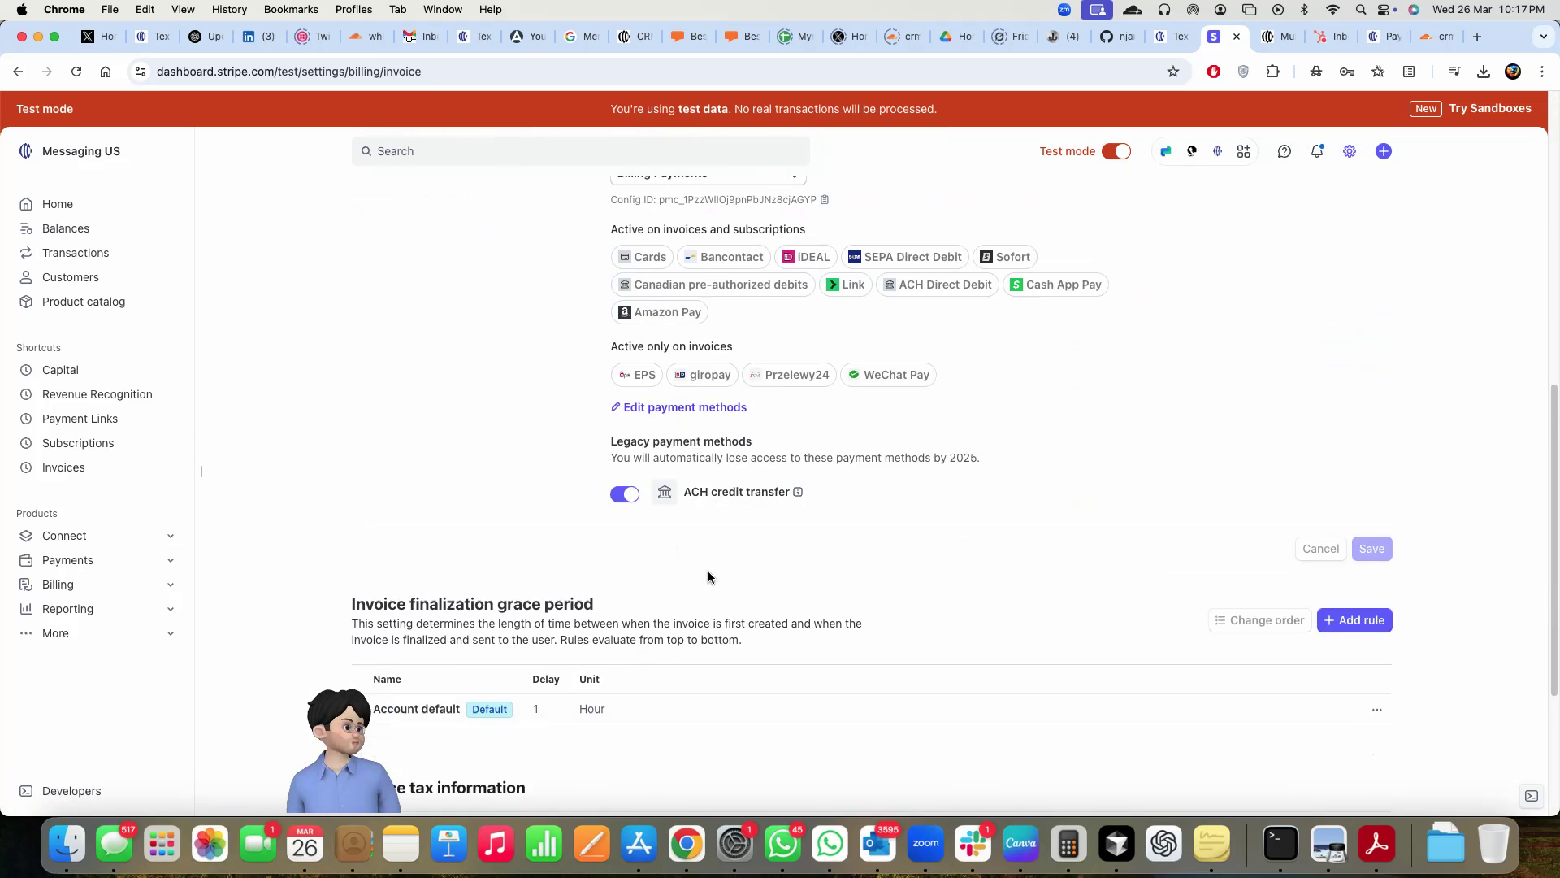
scroll(902, 581, up, 6)
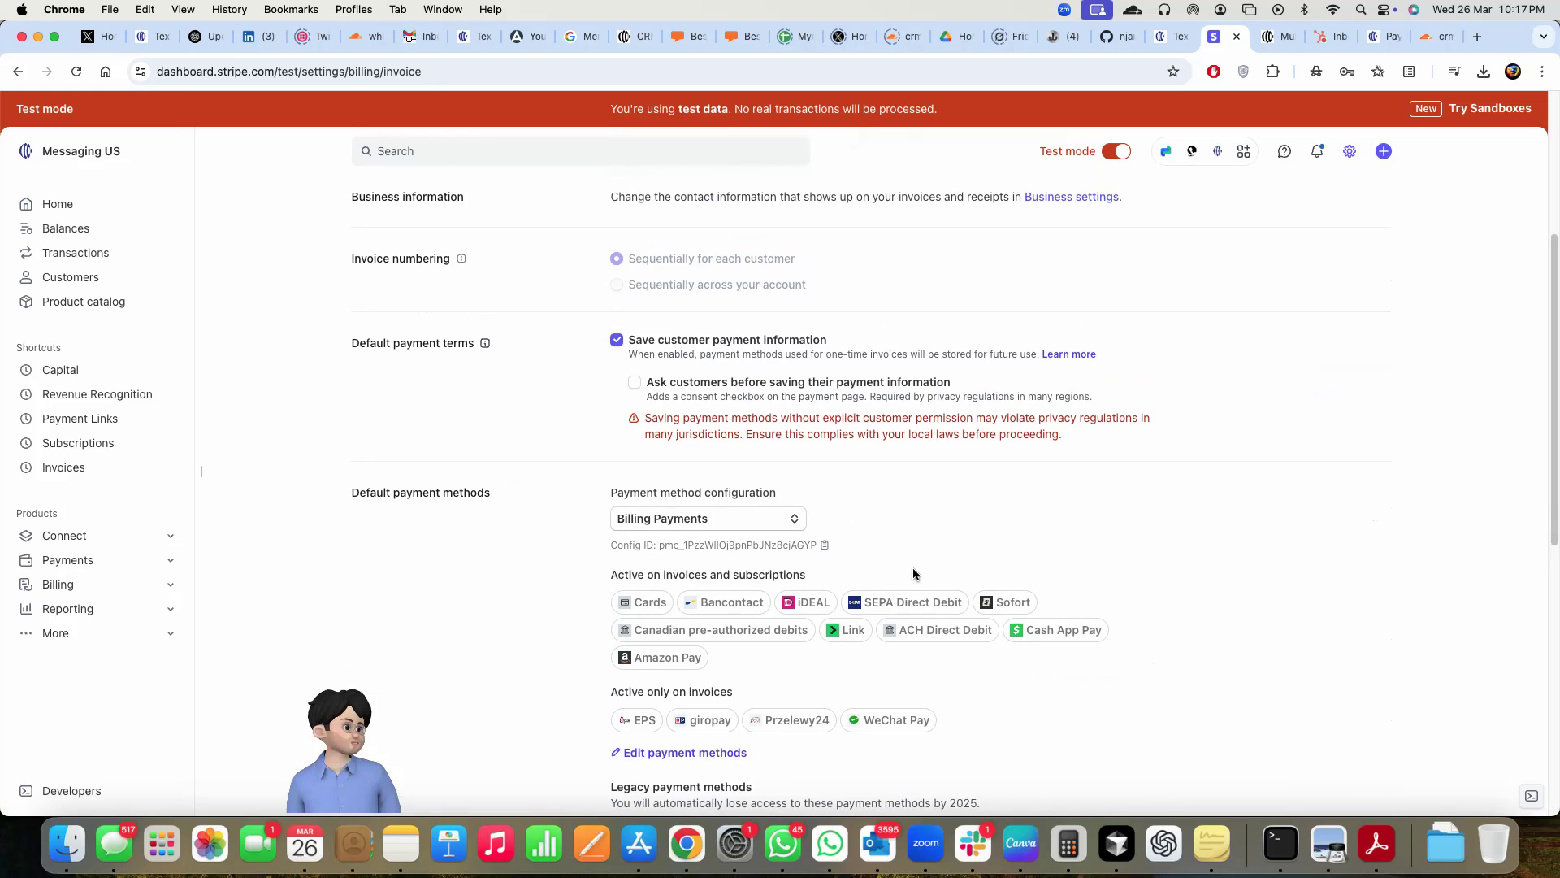
scroll(879, 599, down, 3)
scroll(877, 599, up, 10)
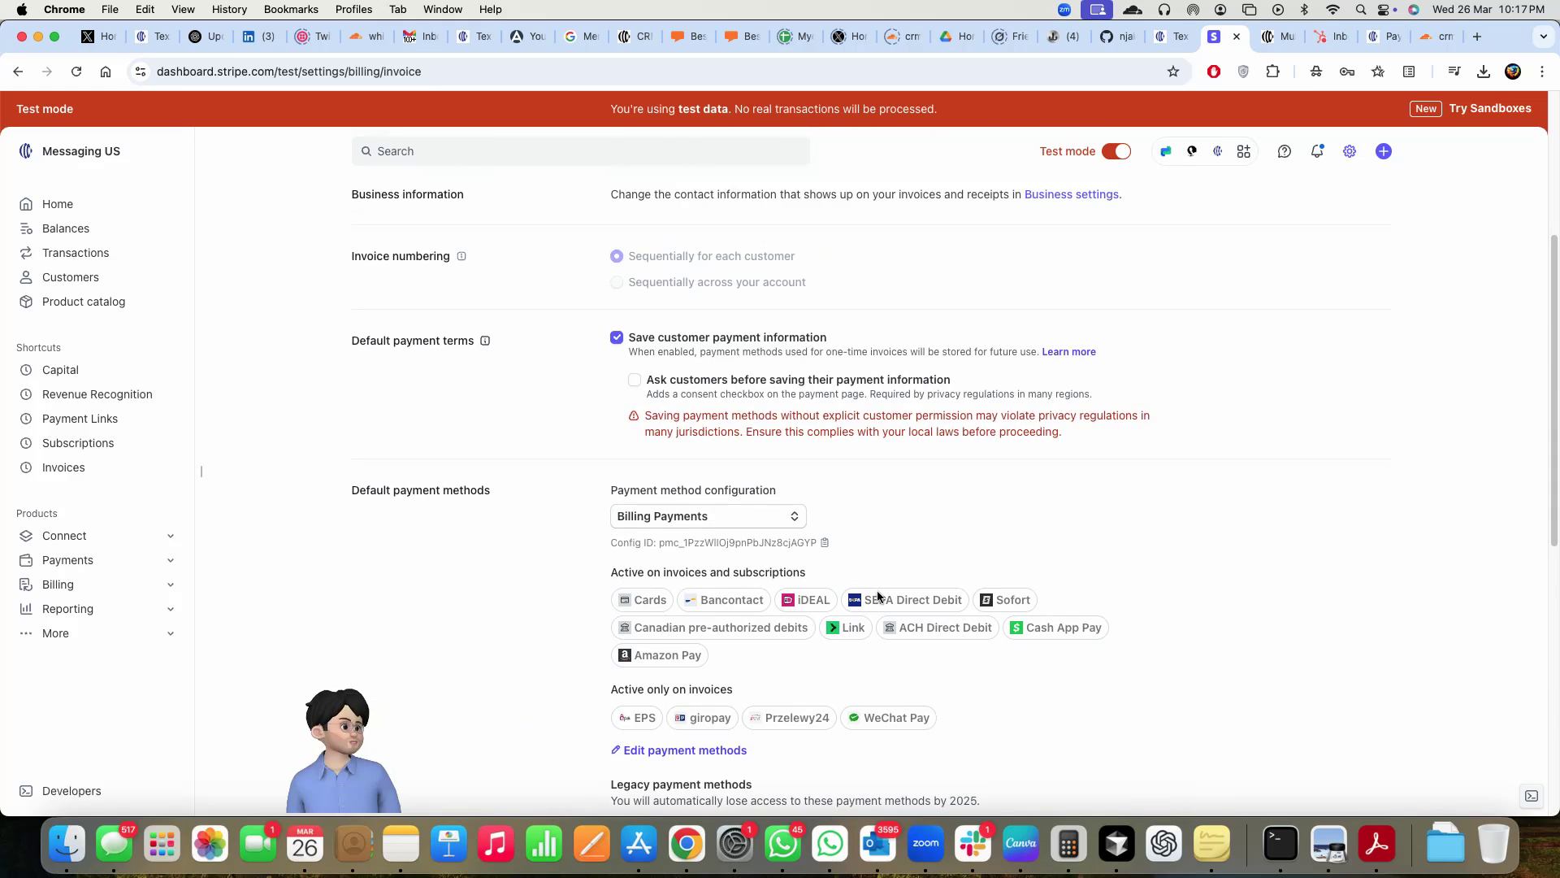
click(646, 257)
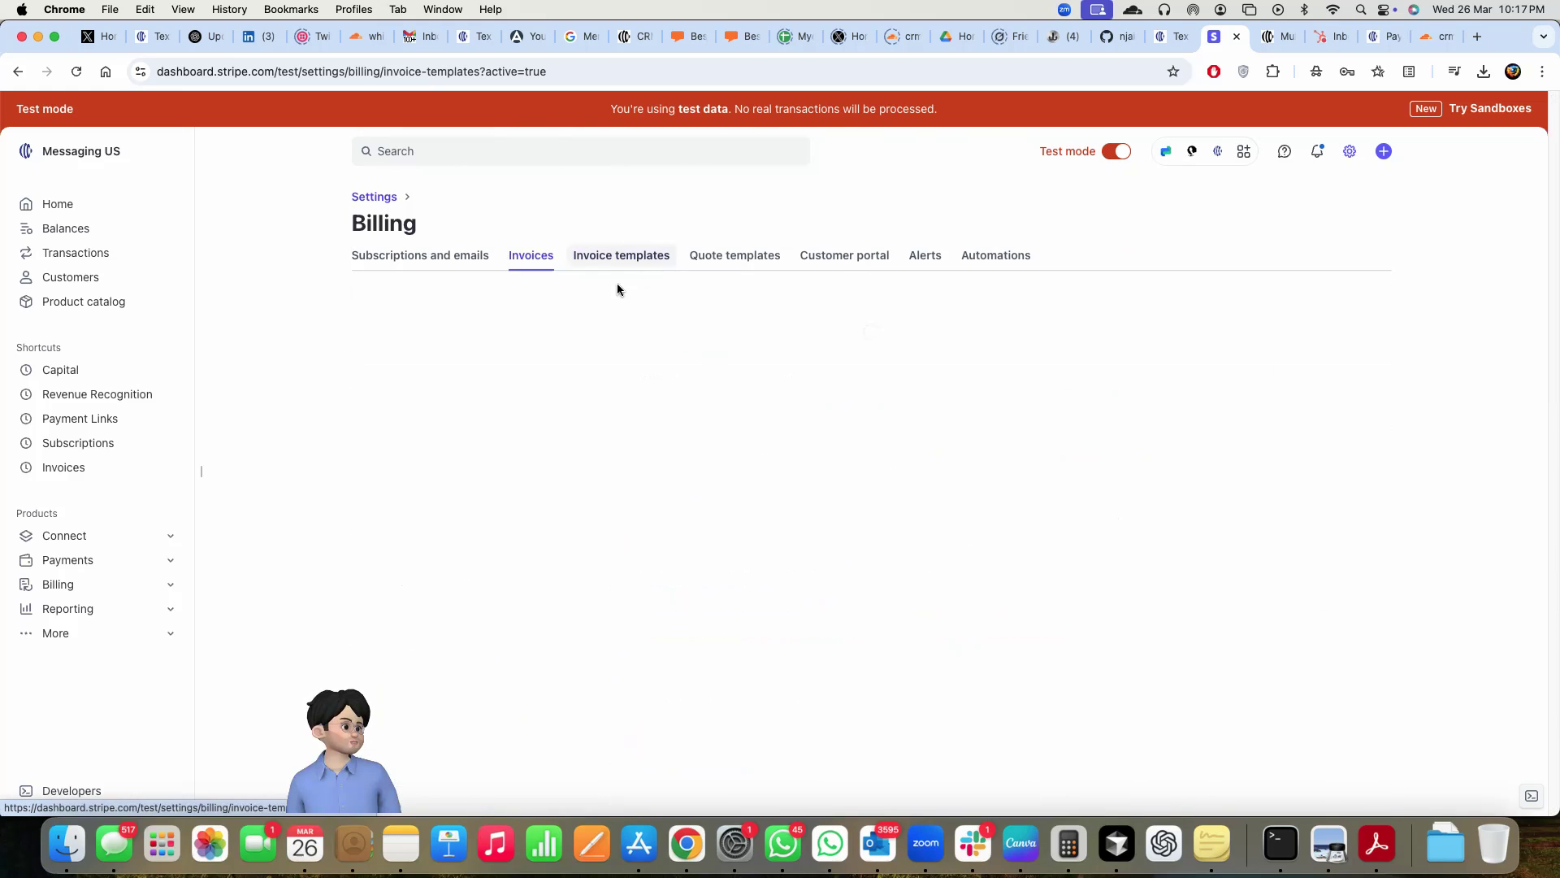
click(528, 257)
scroll(681, 488, down, 4)
scroll(616, 455, up, 5)
scroll(643, 449, down, 3)
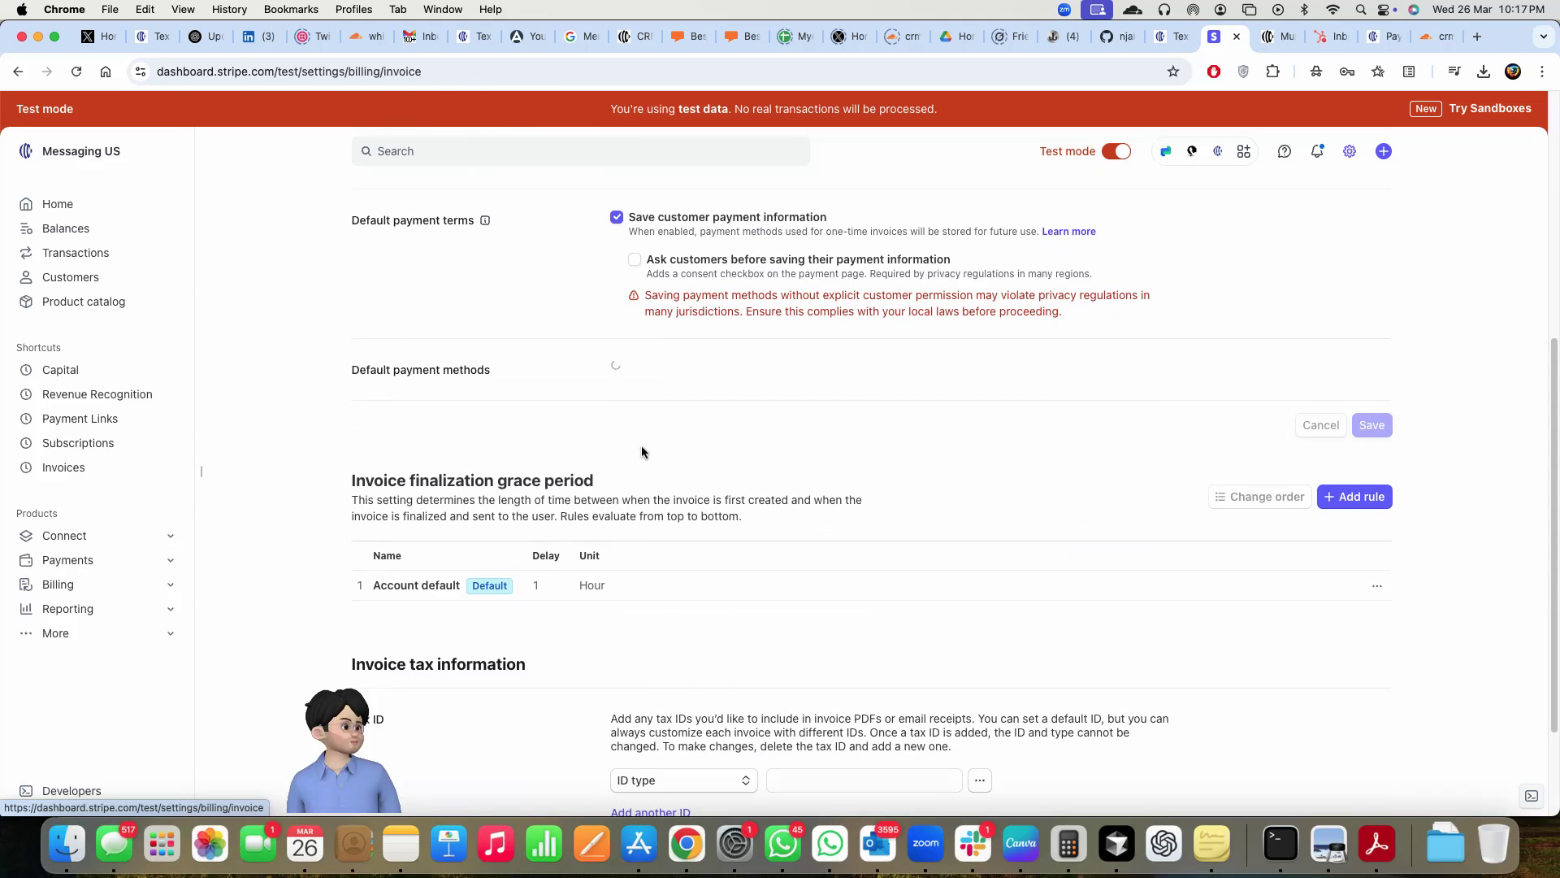
scroll(1028, 545, up, 5)
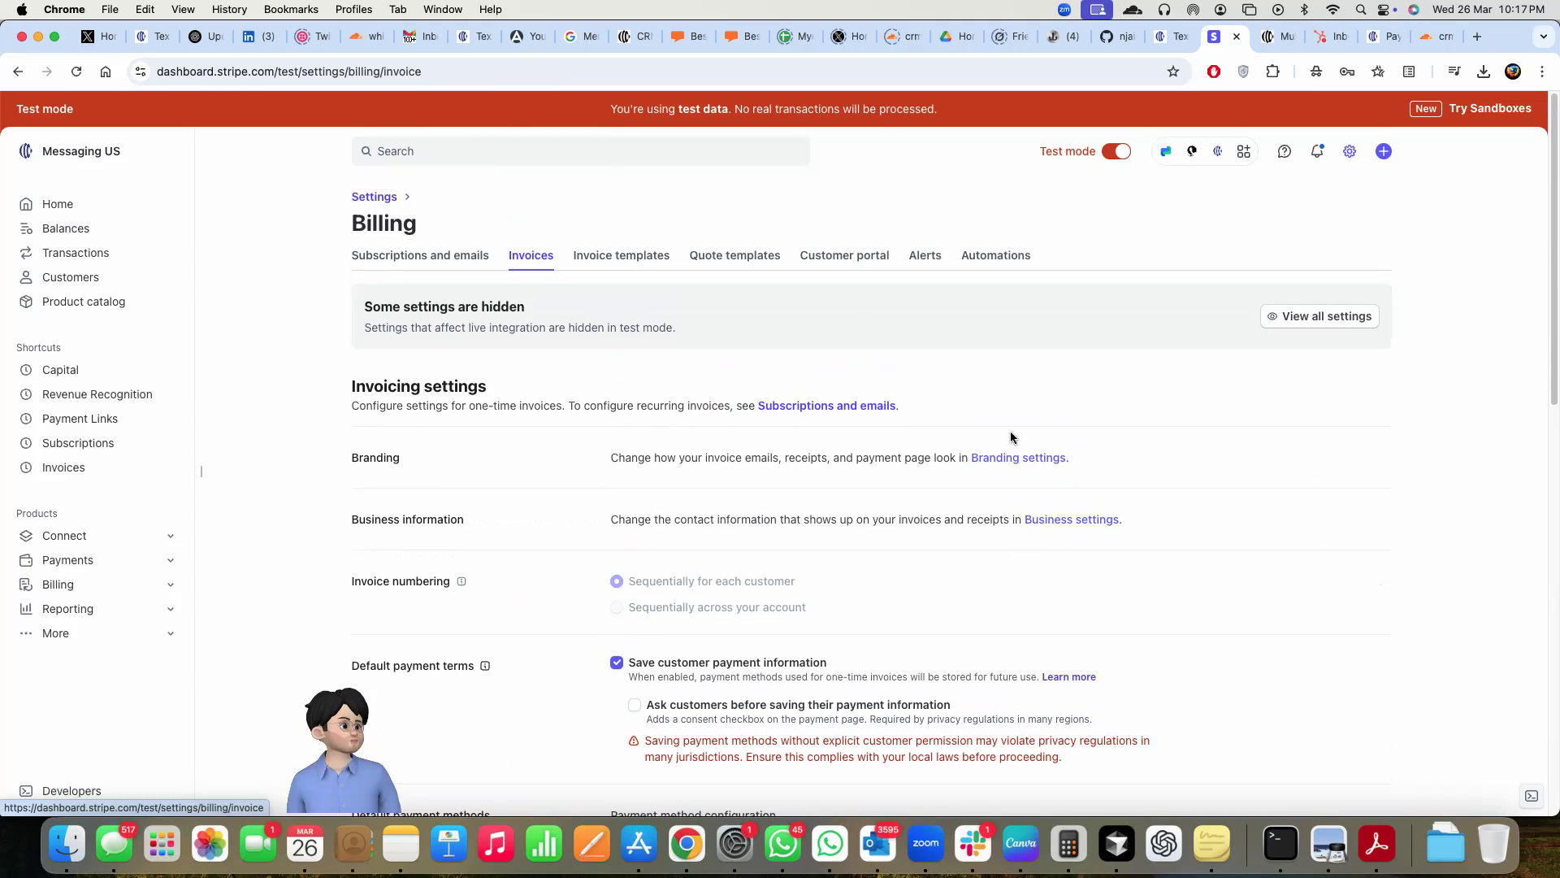
scroll(793, 552, down, 10)
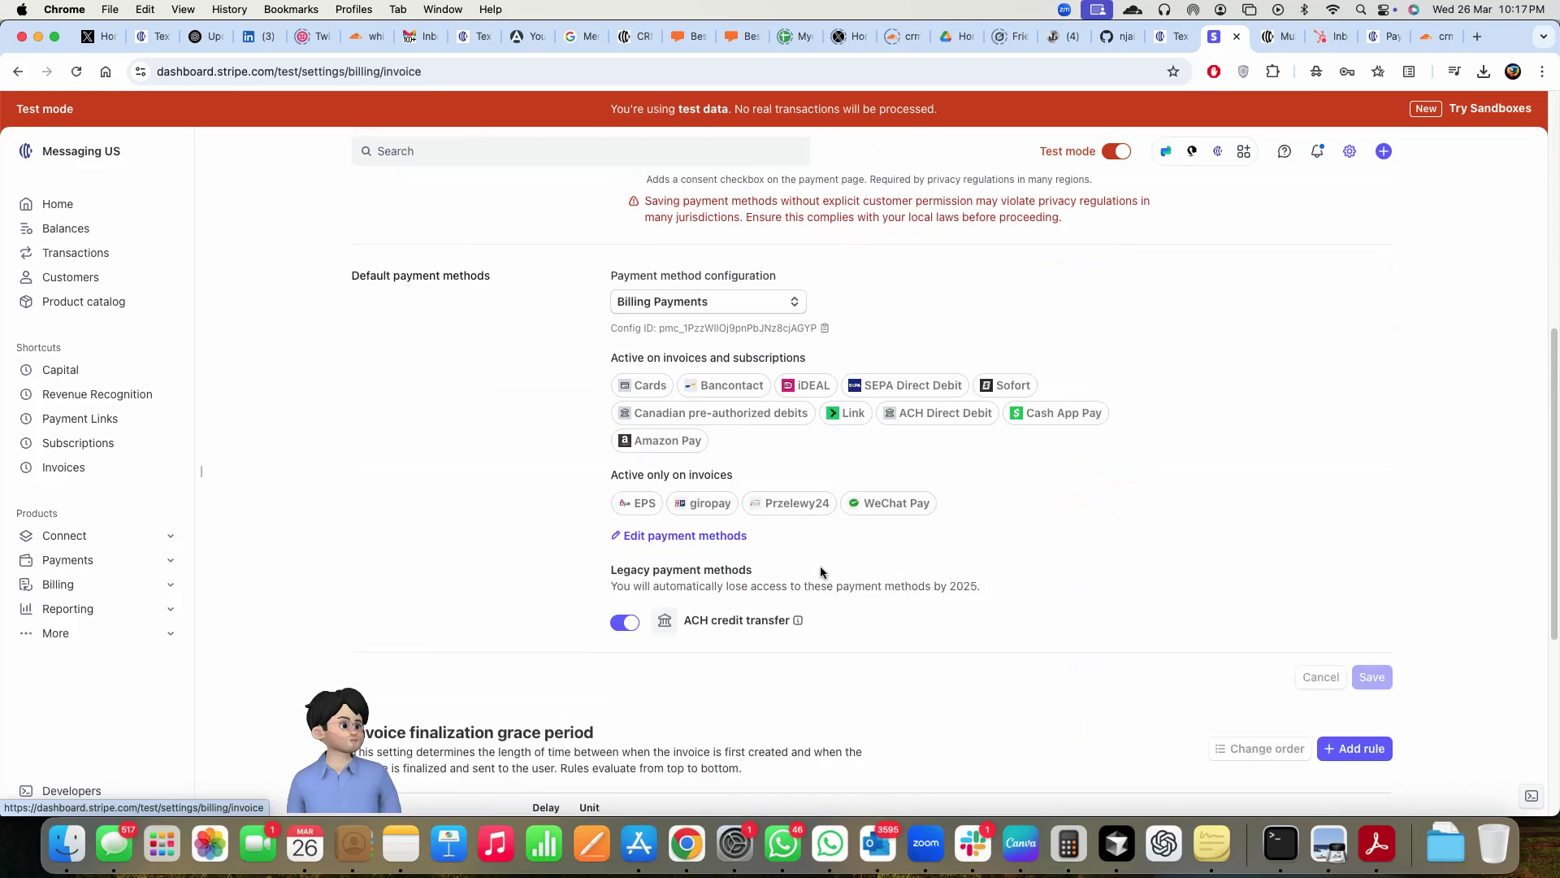
scroll(1095, 583, up, 5)
scroll(1095, 583, down, 5)
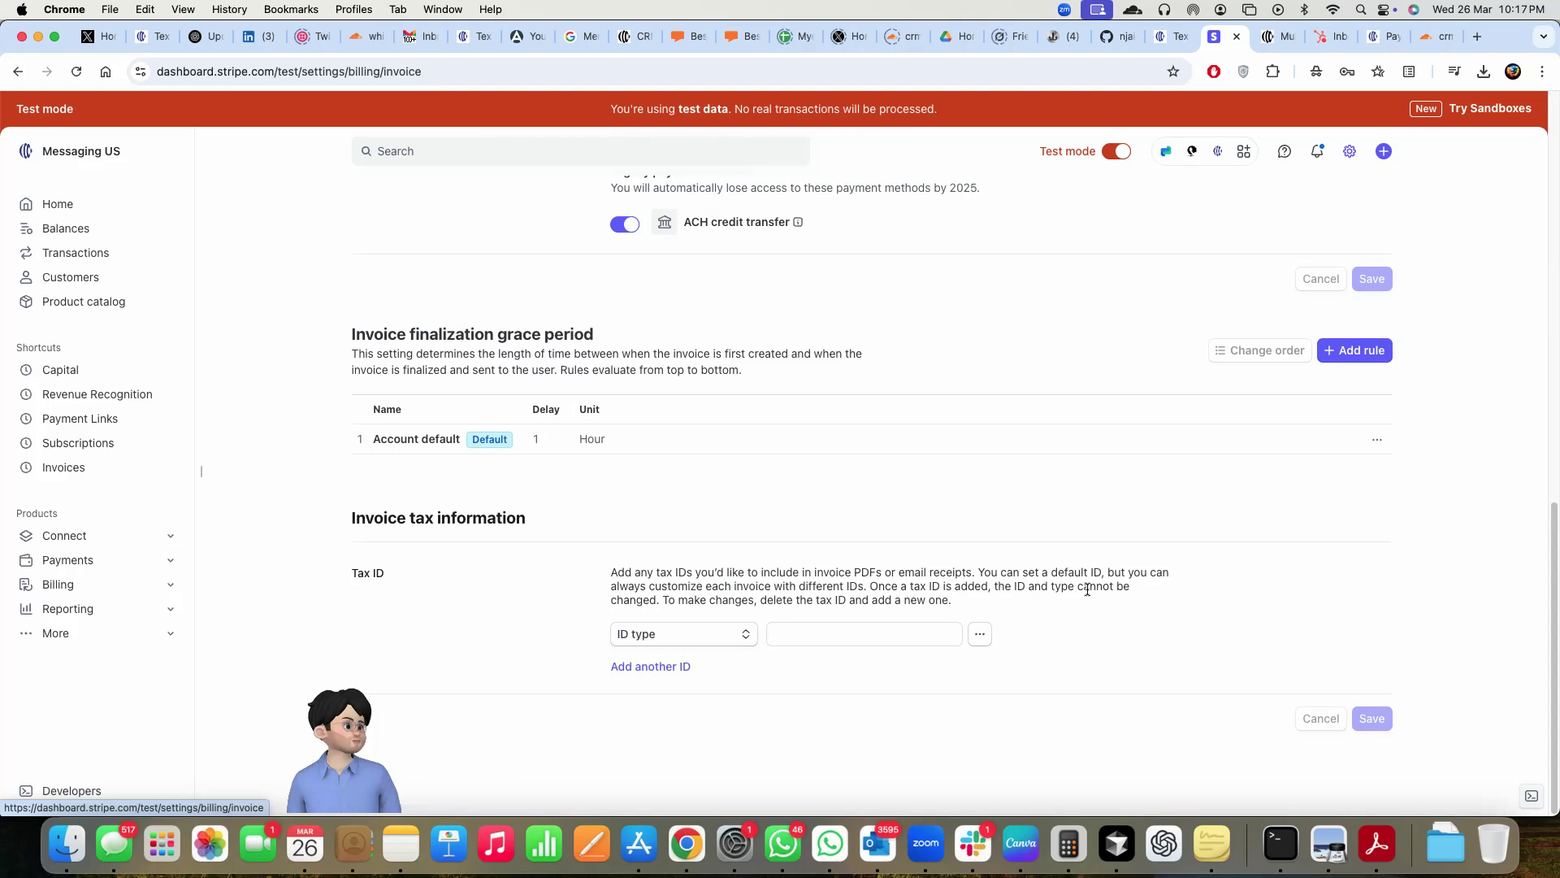
scroll(1305, 341, up, 15)
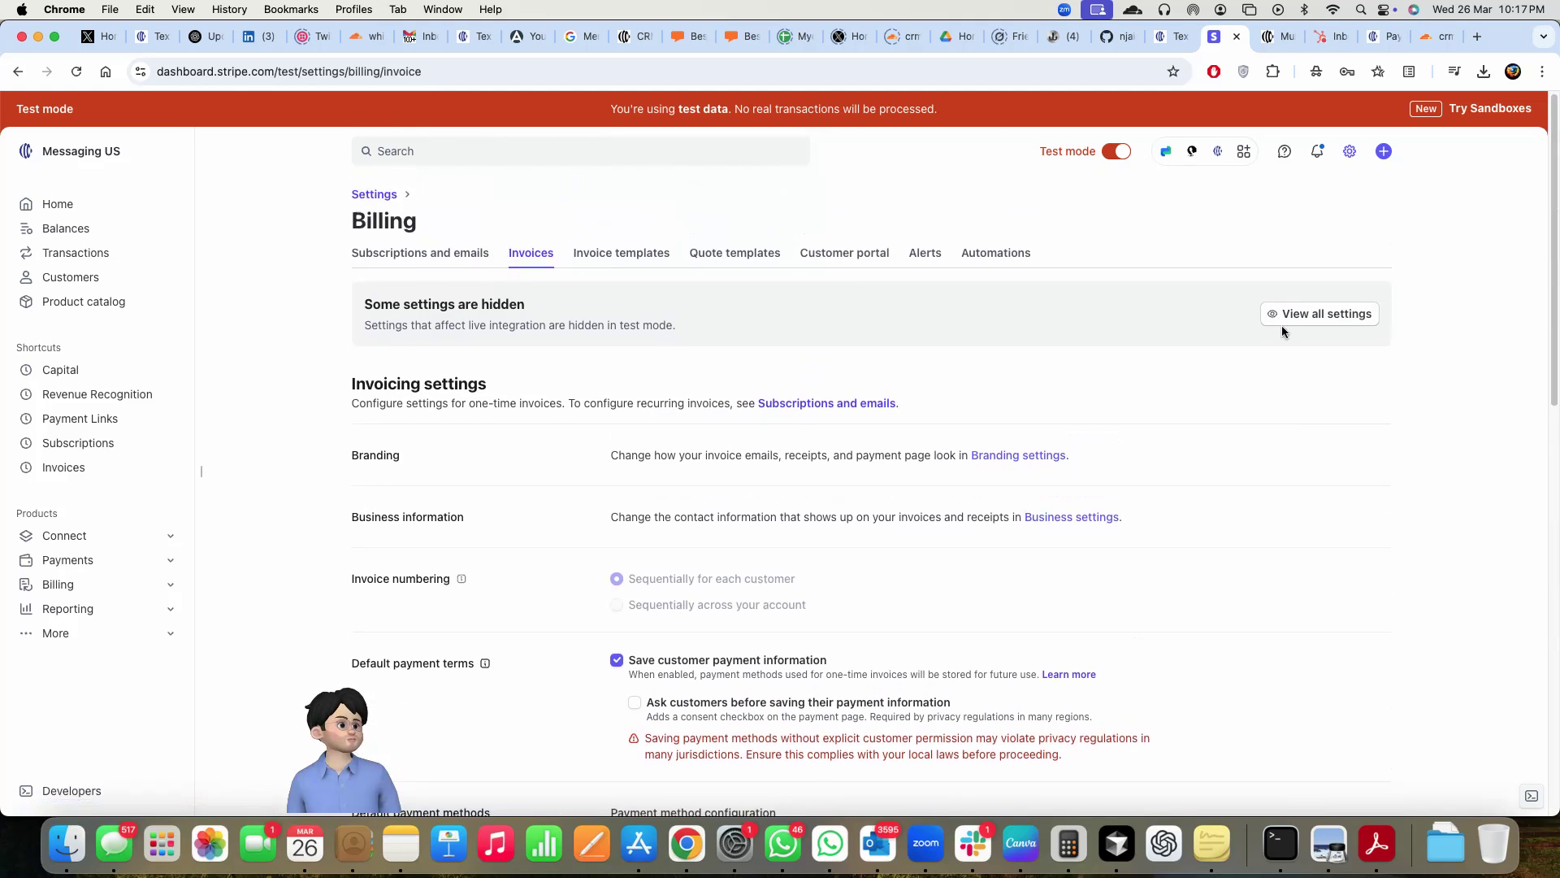
Reveal all hidden invoicing settings and check the payment due period under the default payment terms.
click(1295, 325)
scroll(895, 476, down, 5)
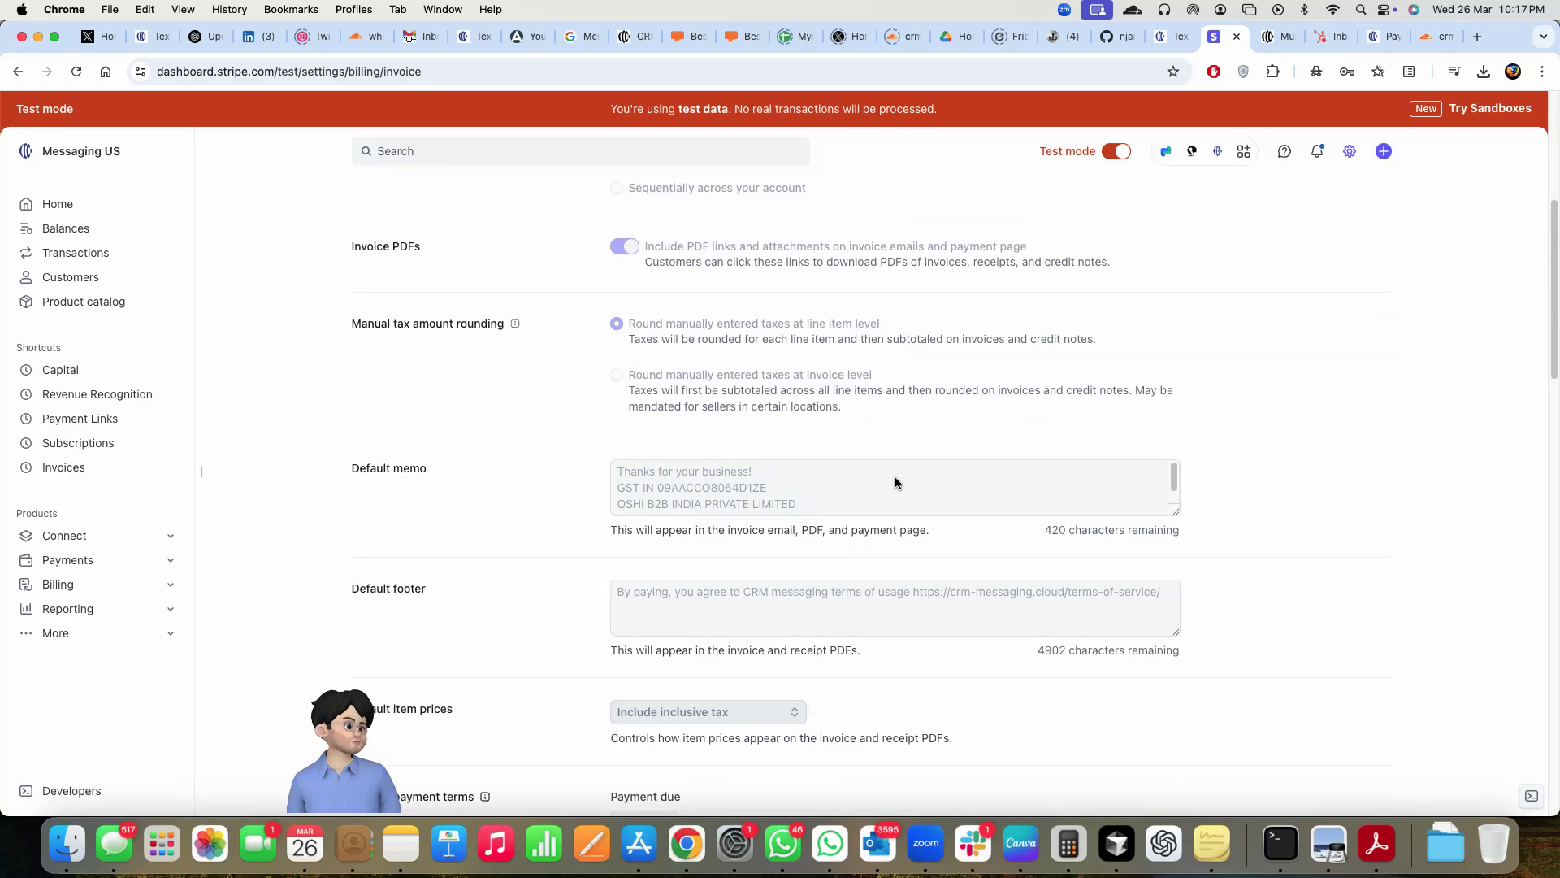
scroll(1118, 525, down, 8)
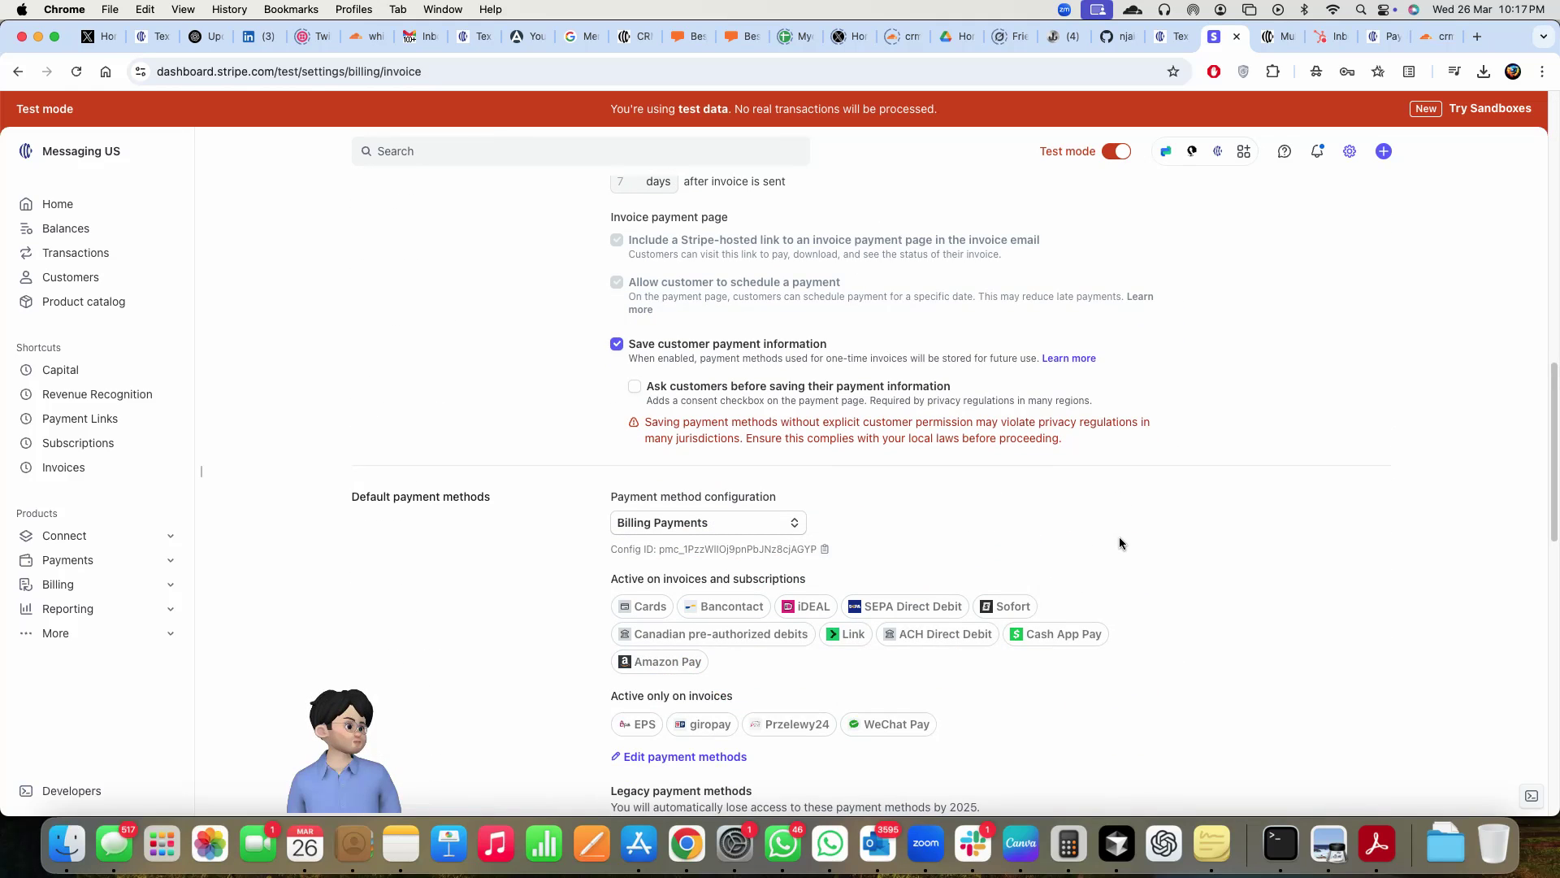
scroll(1119, 538, up, 2)
drag(376, 289, 486, 289)
drag(612, 290, 711, 315)
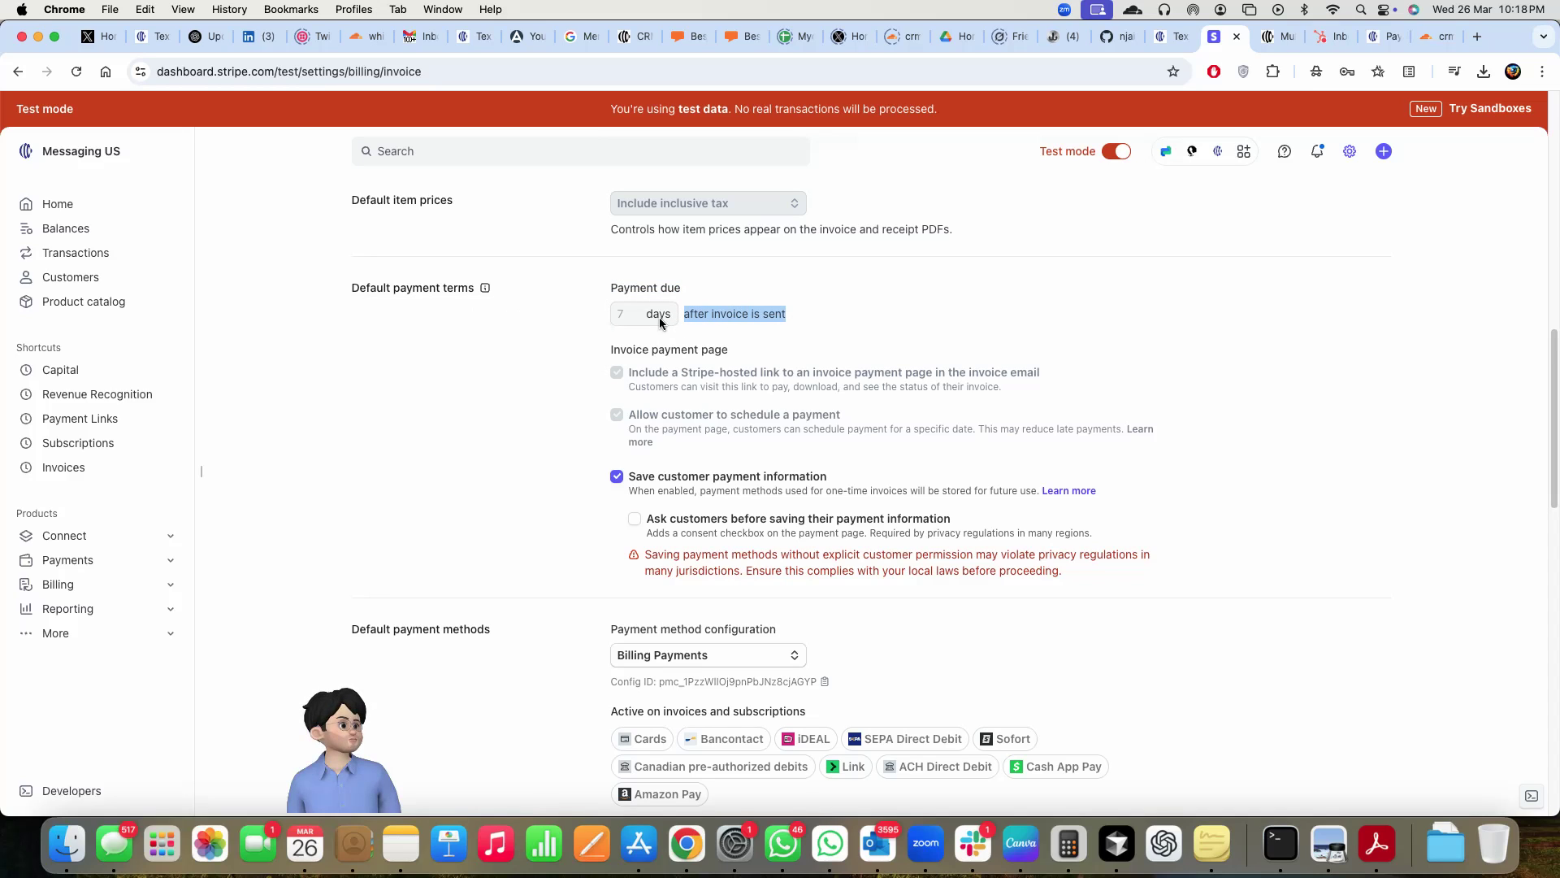
Return to CRM Messaging, set the Delay action's time to 6 and its format to days, and save it.
click(1172, 37)
double_click(1364, 471)
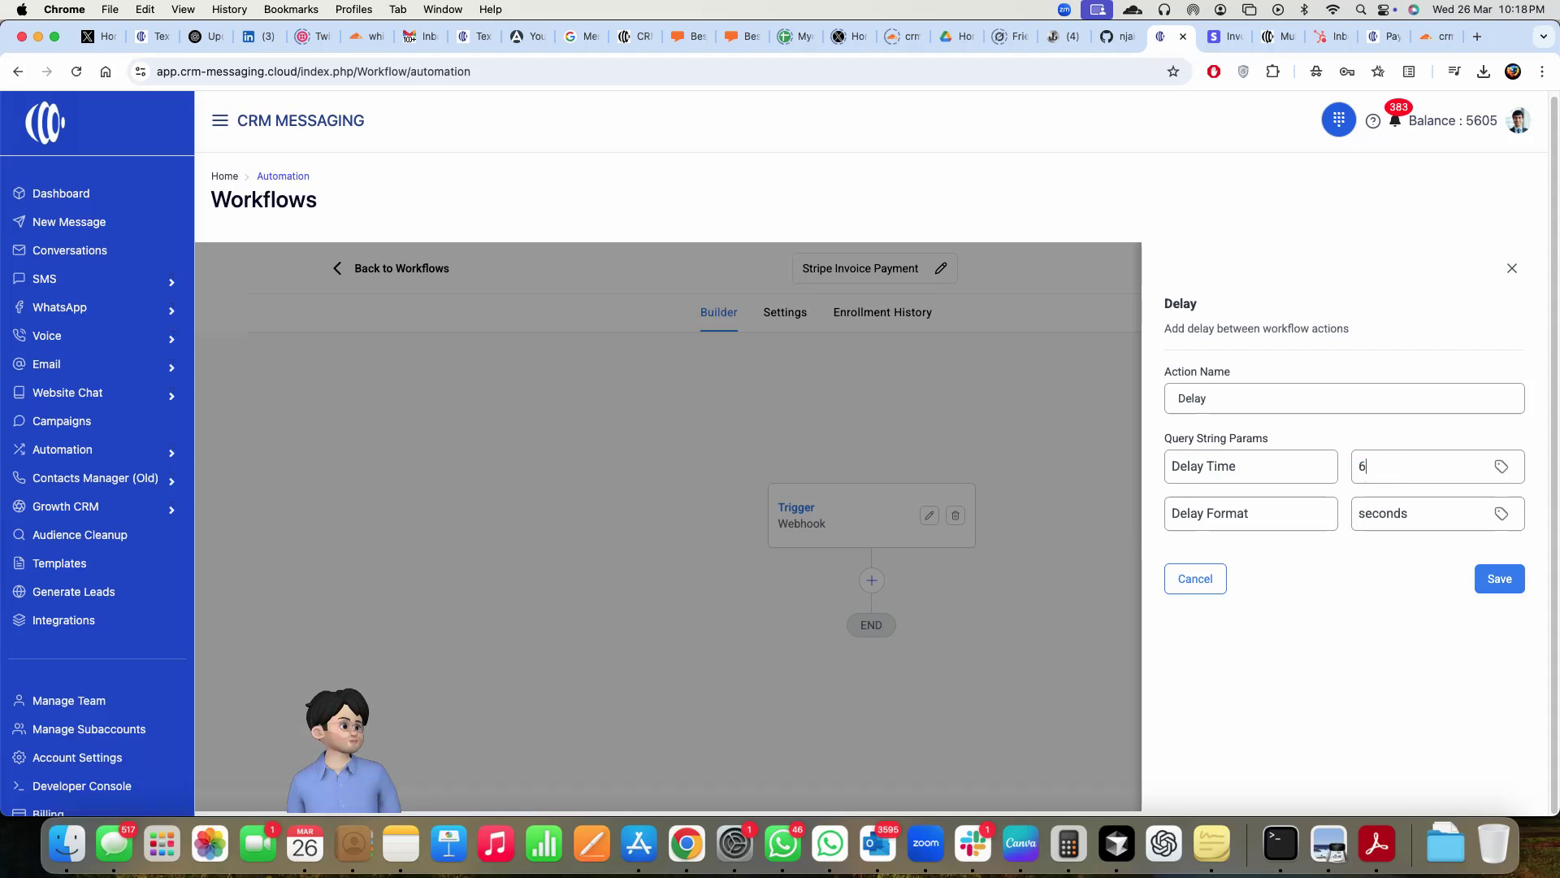
click(1502, 515)
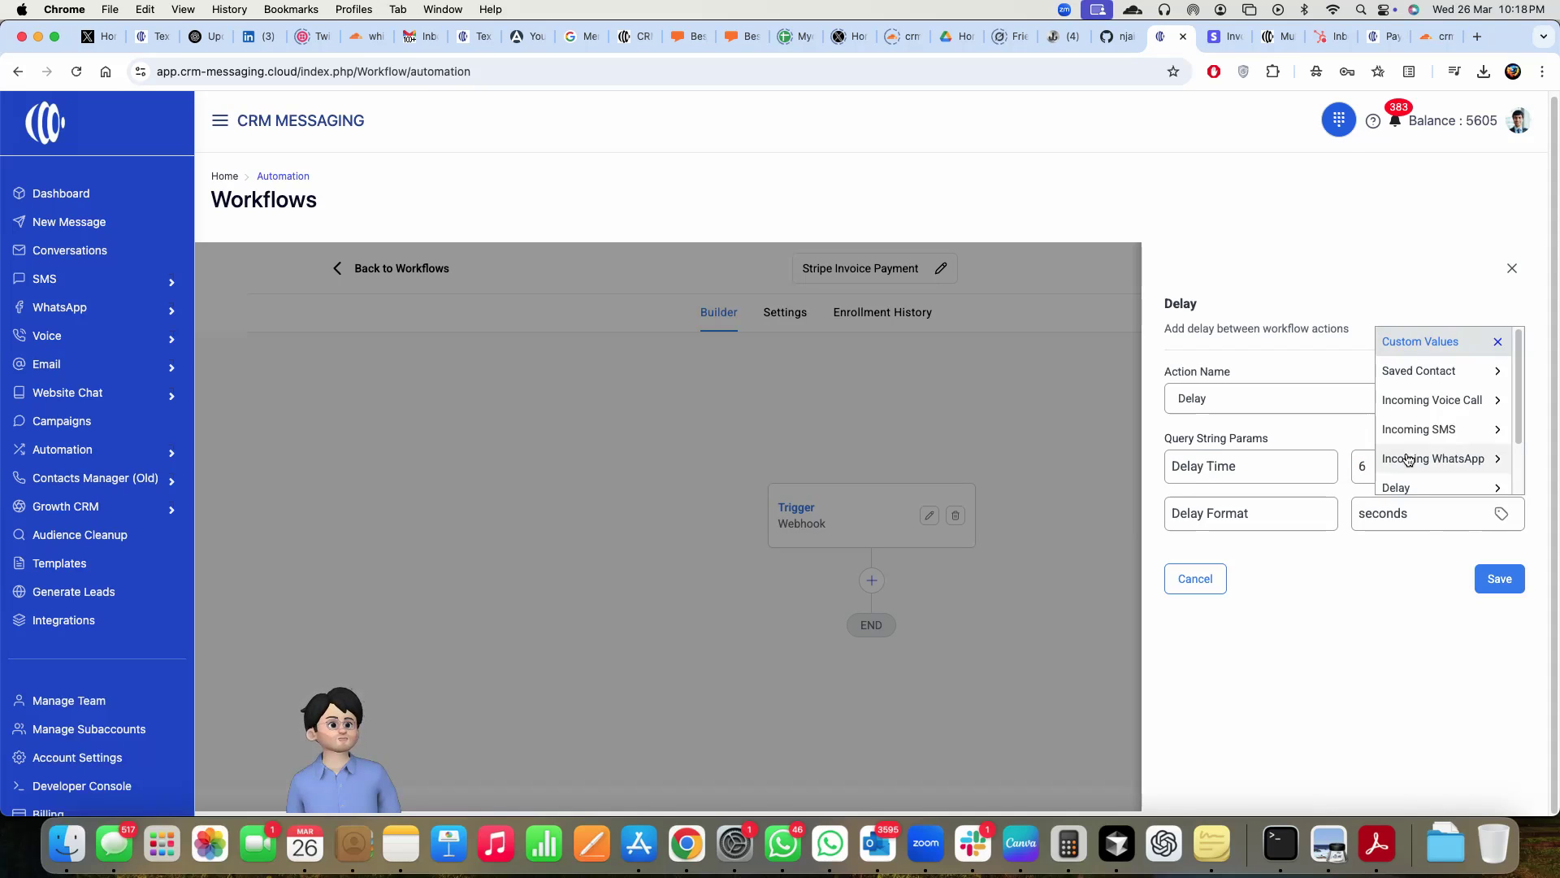
click(1416, 490)
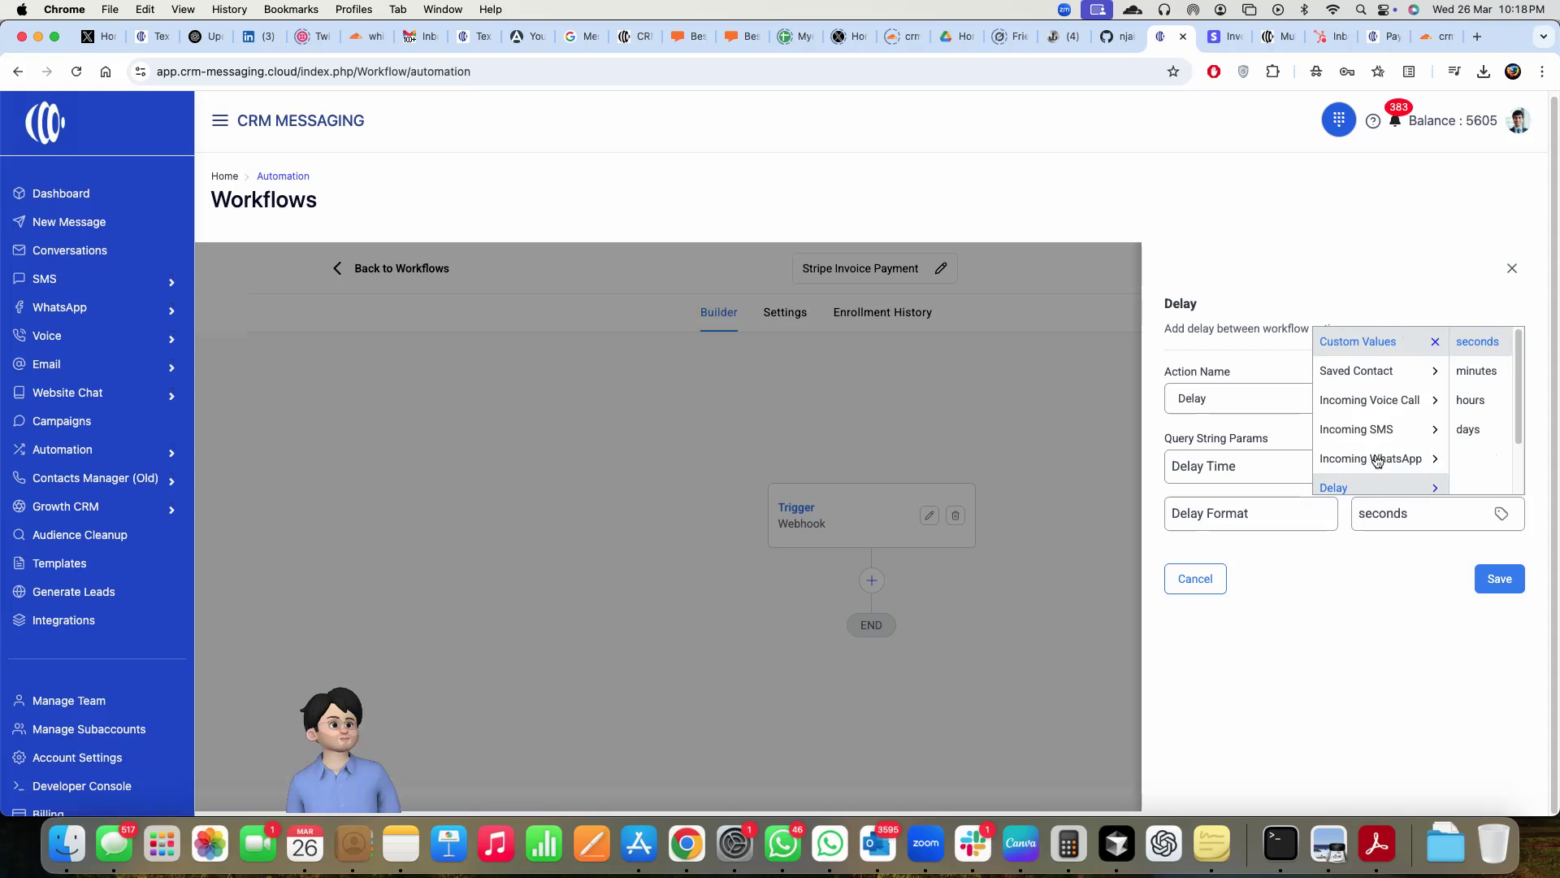
click(1467, 429)
click(1497, 578)
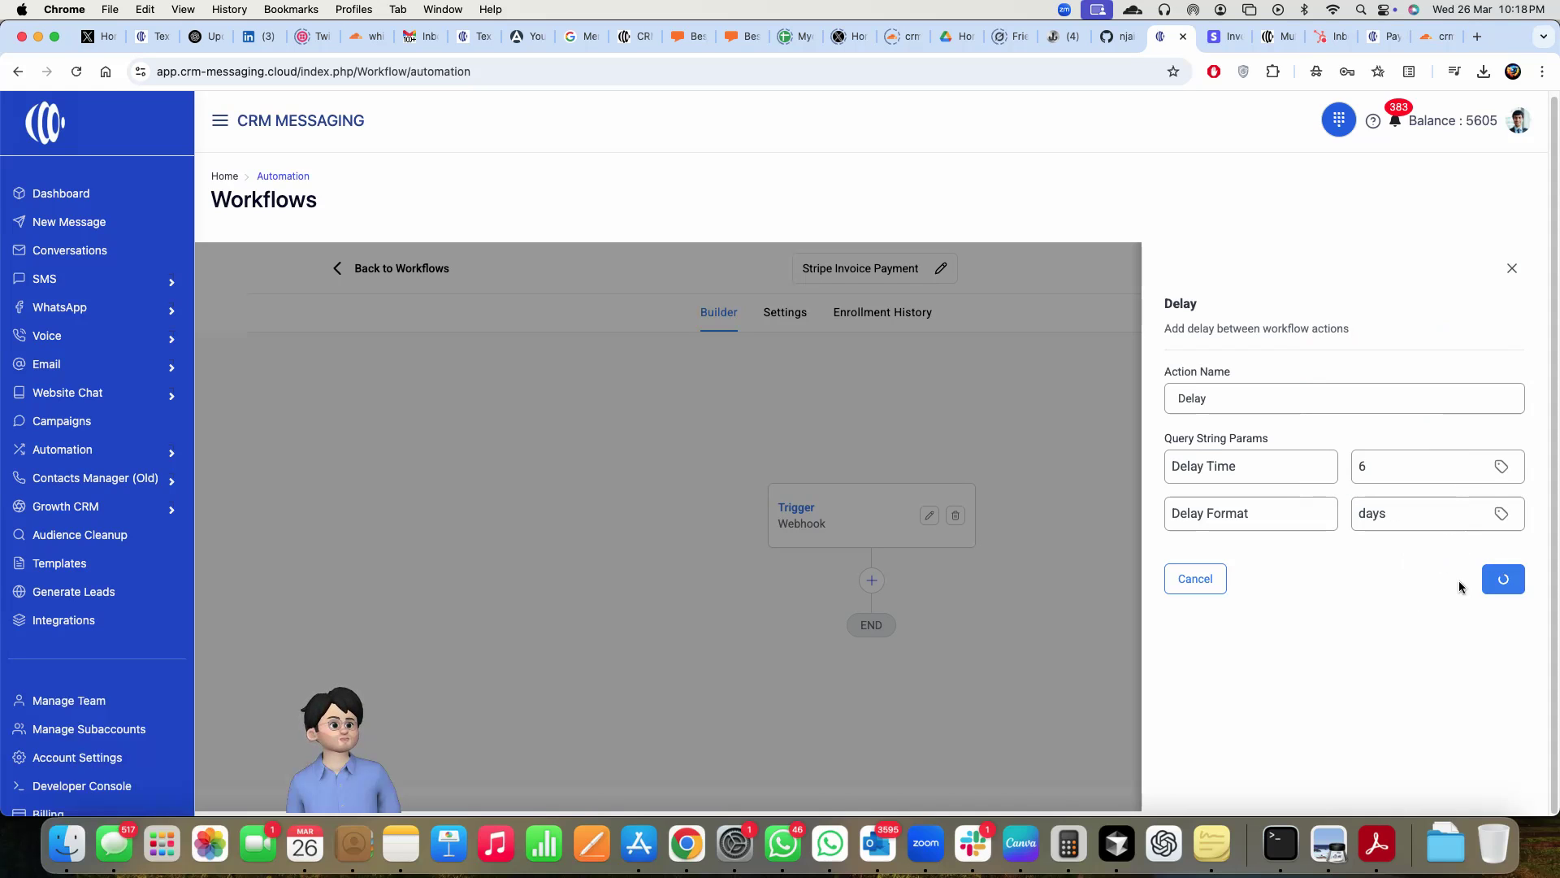
click(1115, 595)
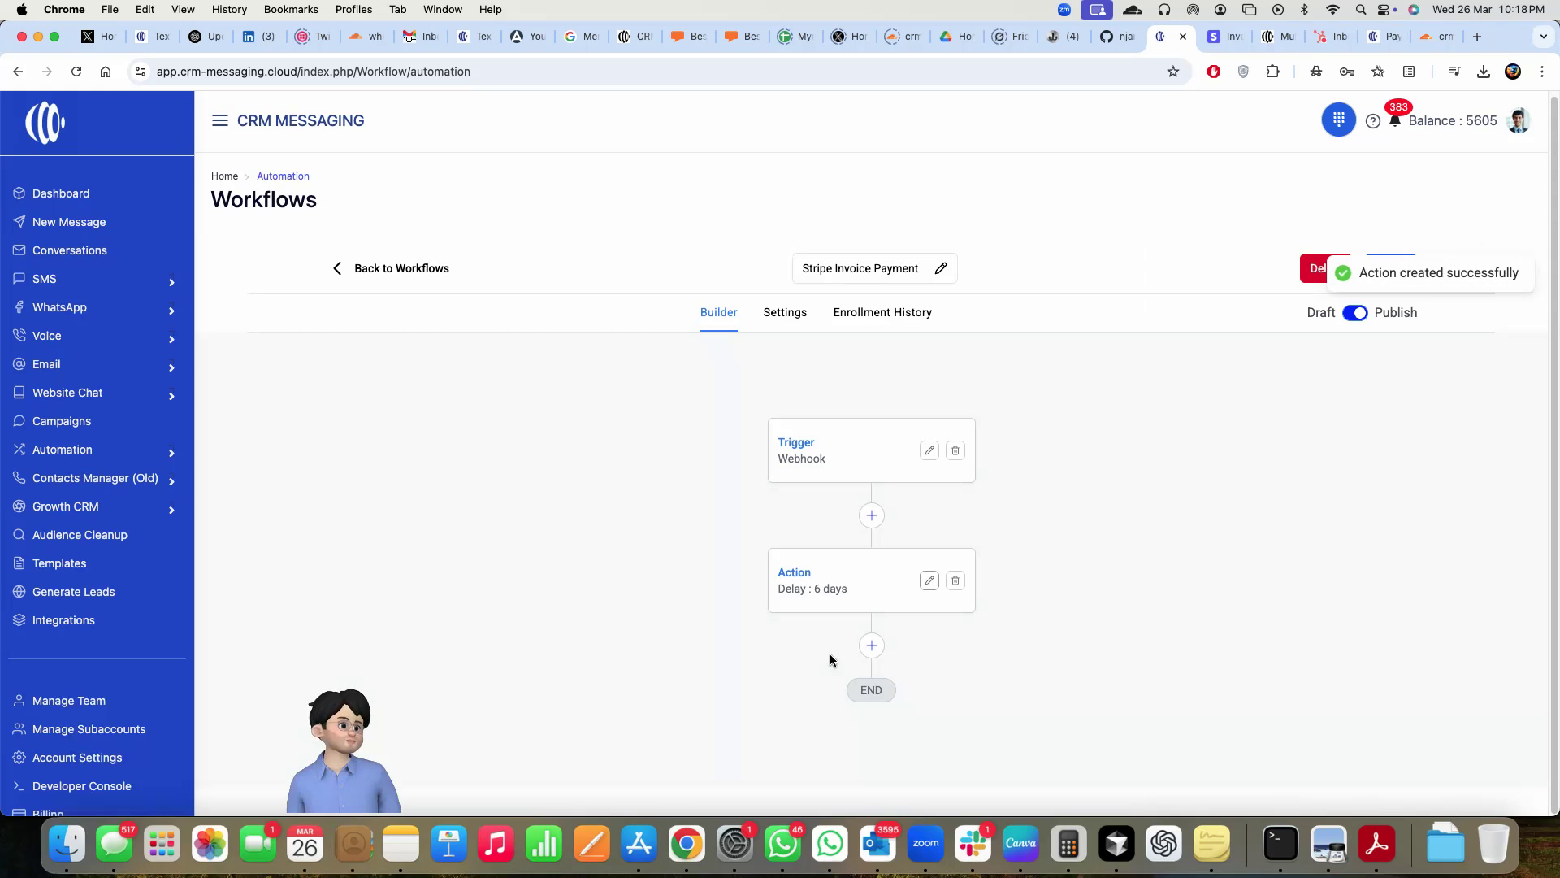
Add a Send SMS action below the delay, with stripe.customerPhone as its To Number.
click(871, 645)
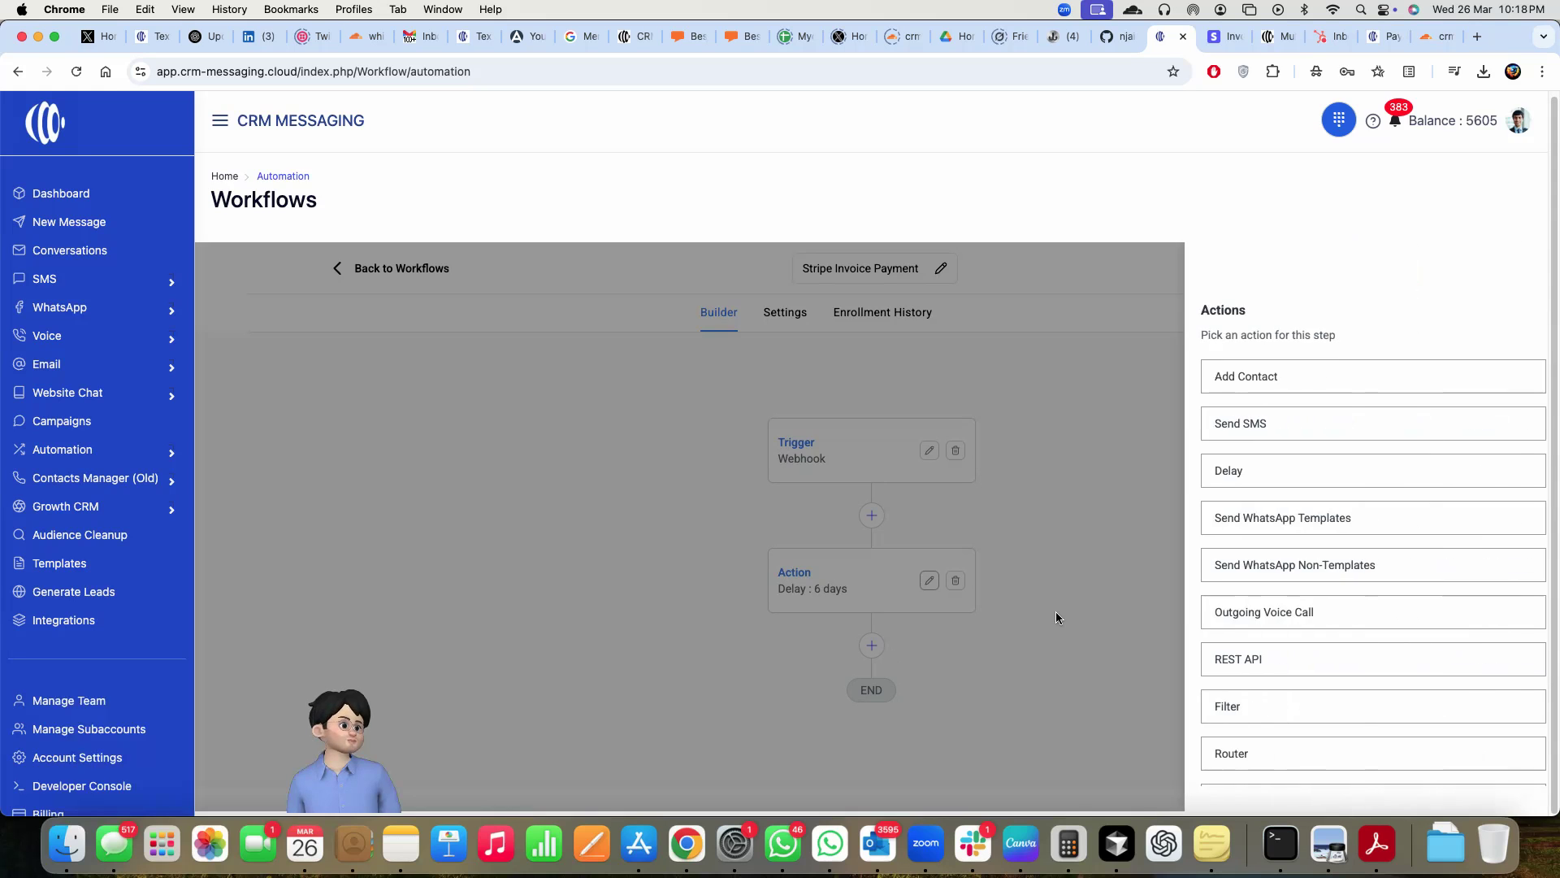
click(1216, 436)
click(1502, 466)
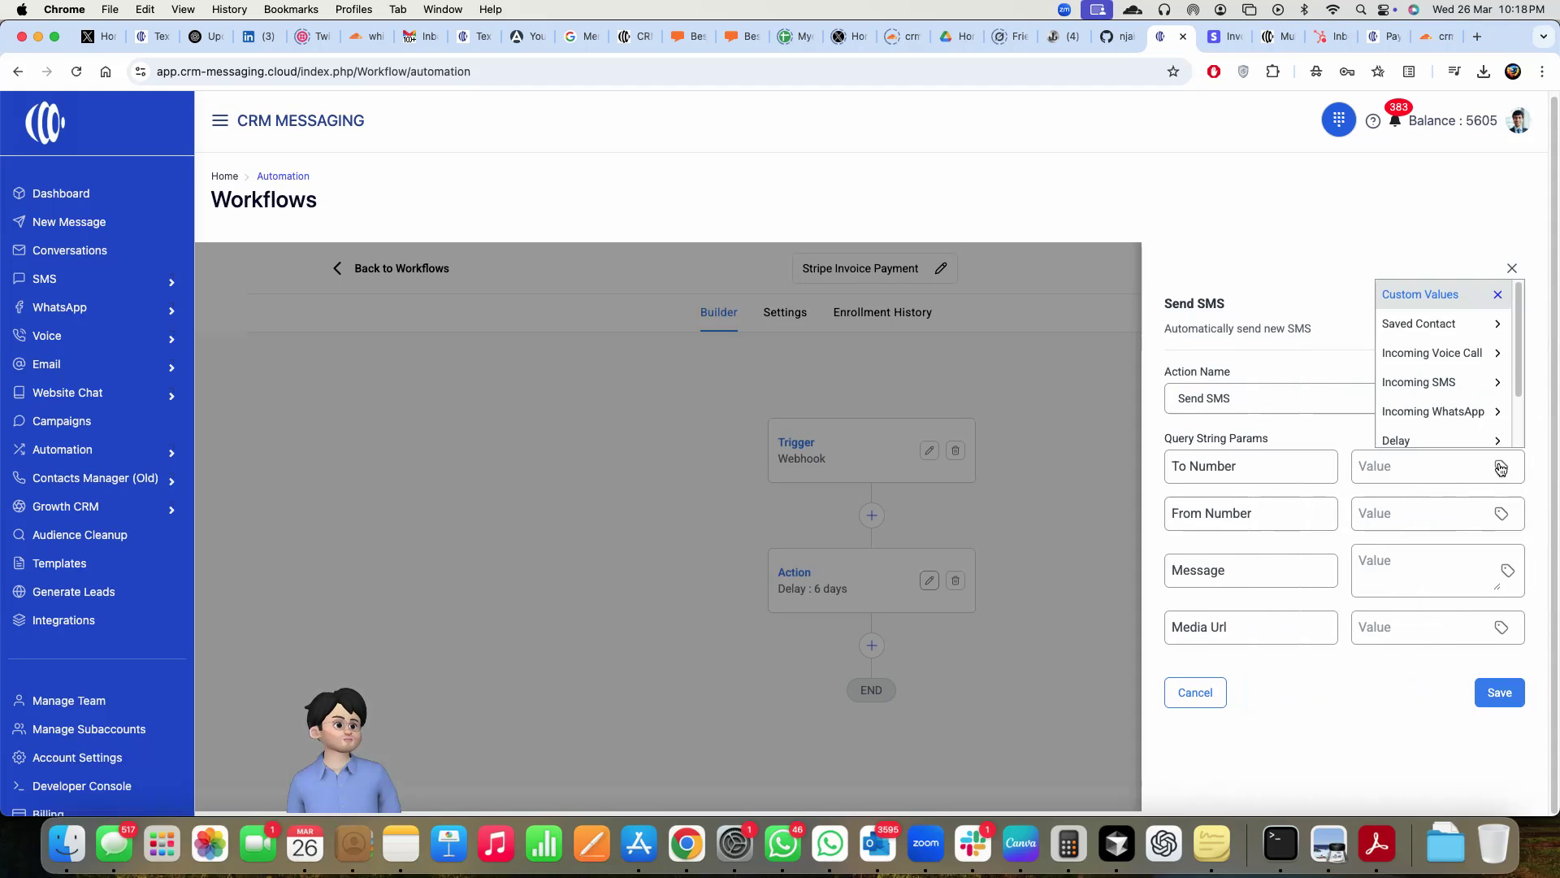
click(1425, 391)
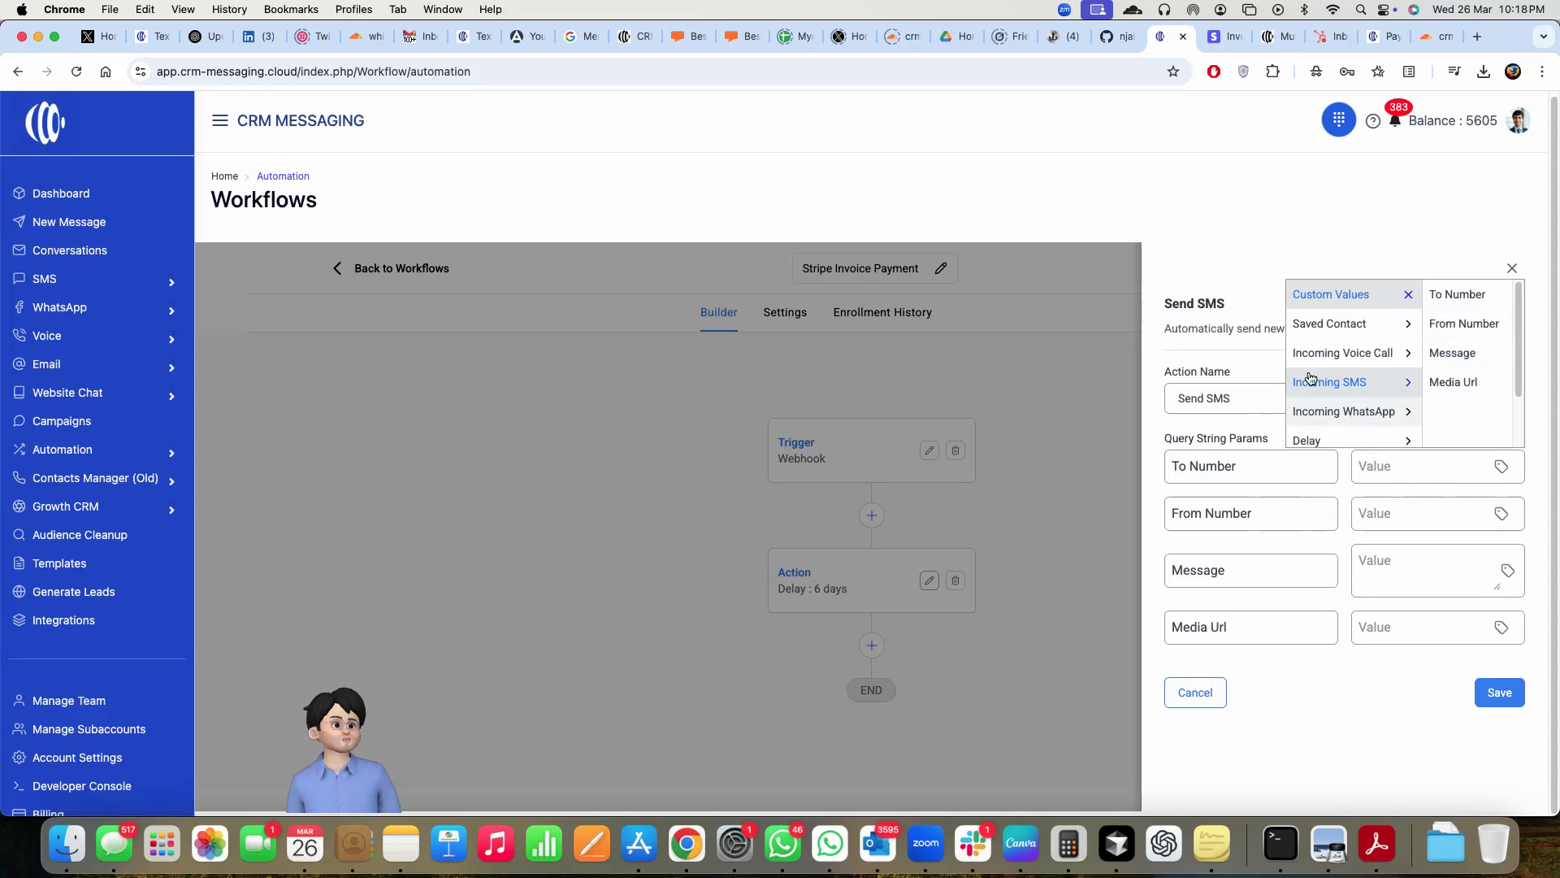
scroll(1341, 410, down, 2)
click(1339, 404)
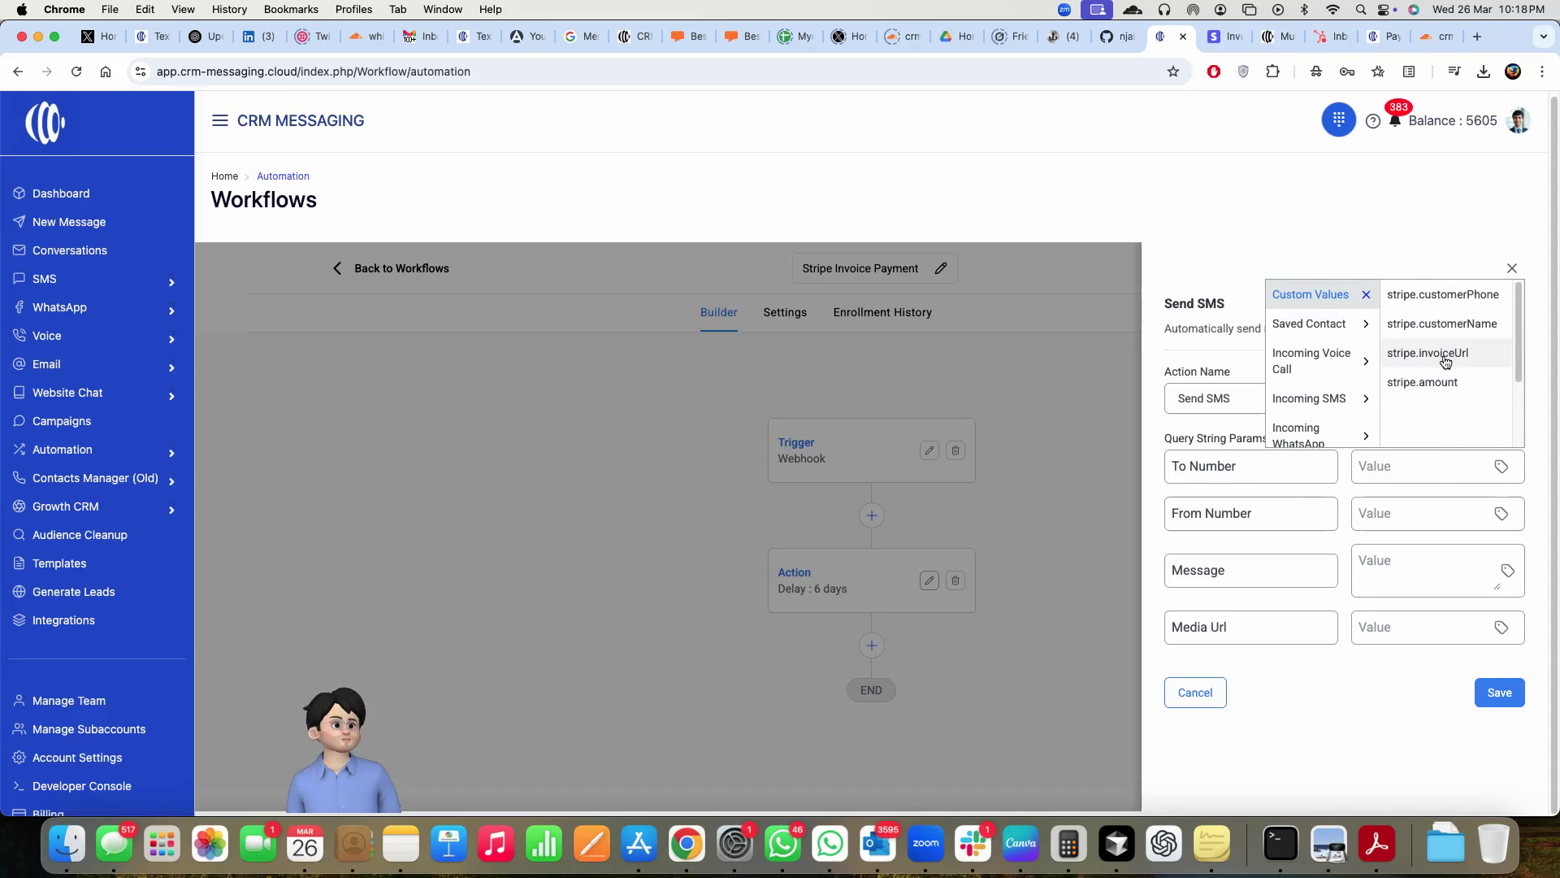
click(1452, 301)
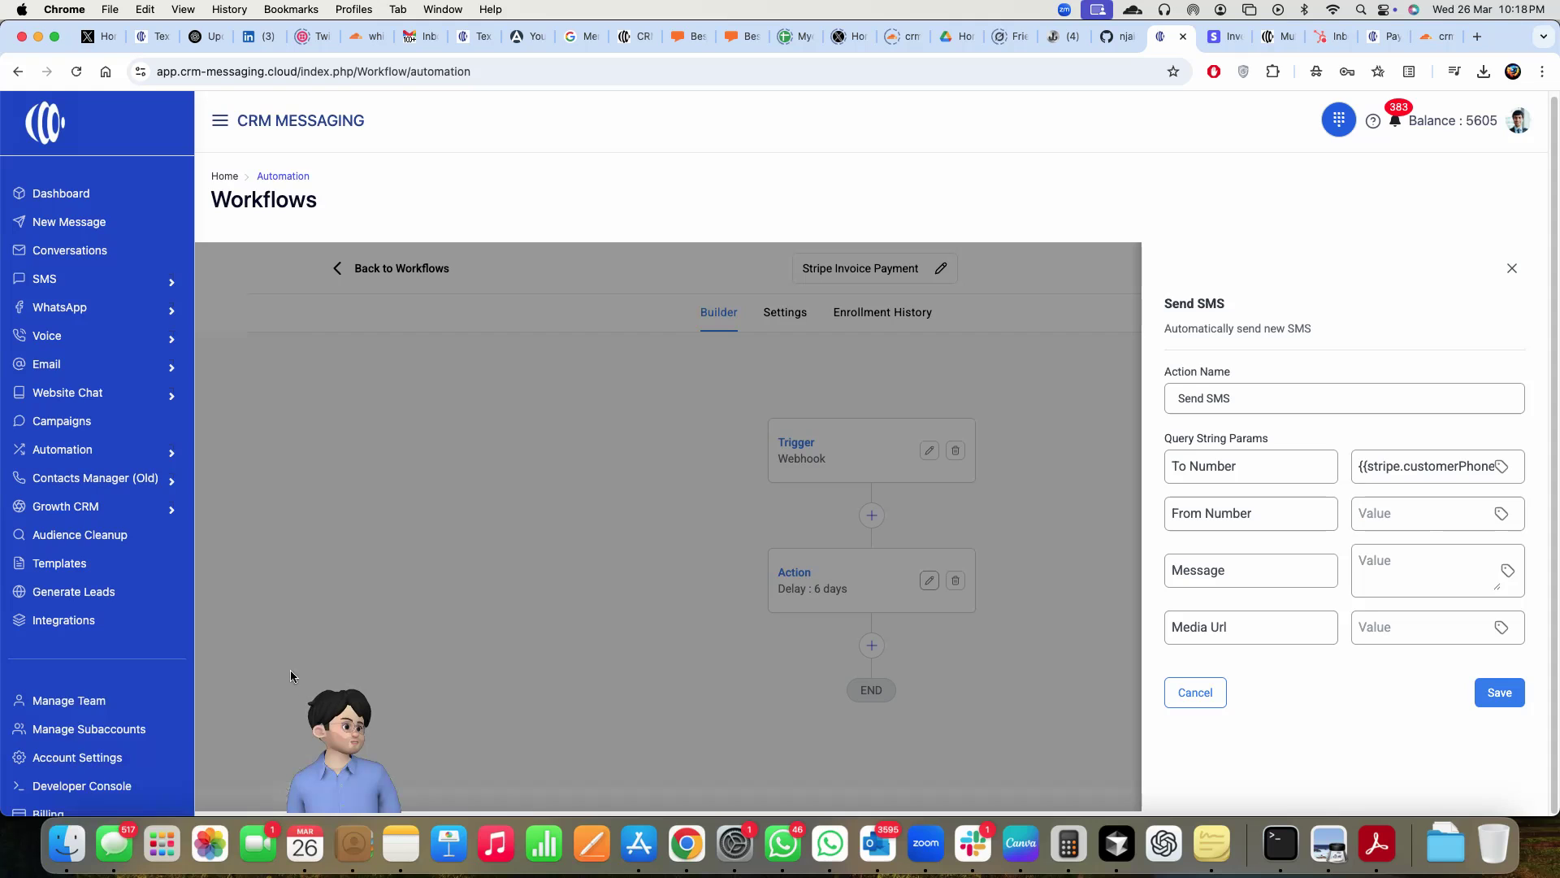
Copy the third phone number from the account's assigned numbers and paste it as the SMS action's From Number.
scroll(53, 723, down, 3)
super+click(61, 660)
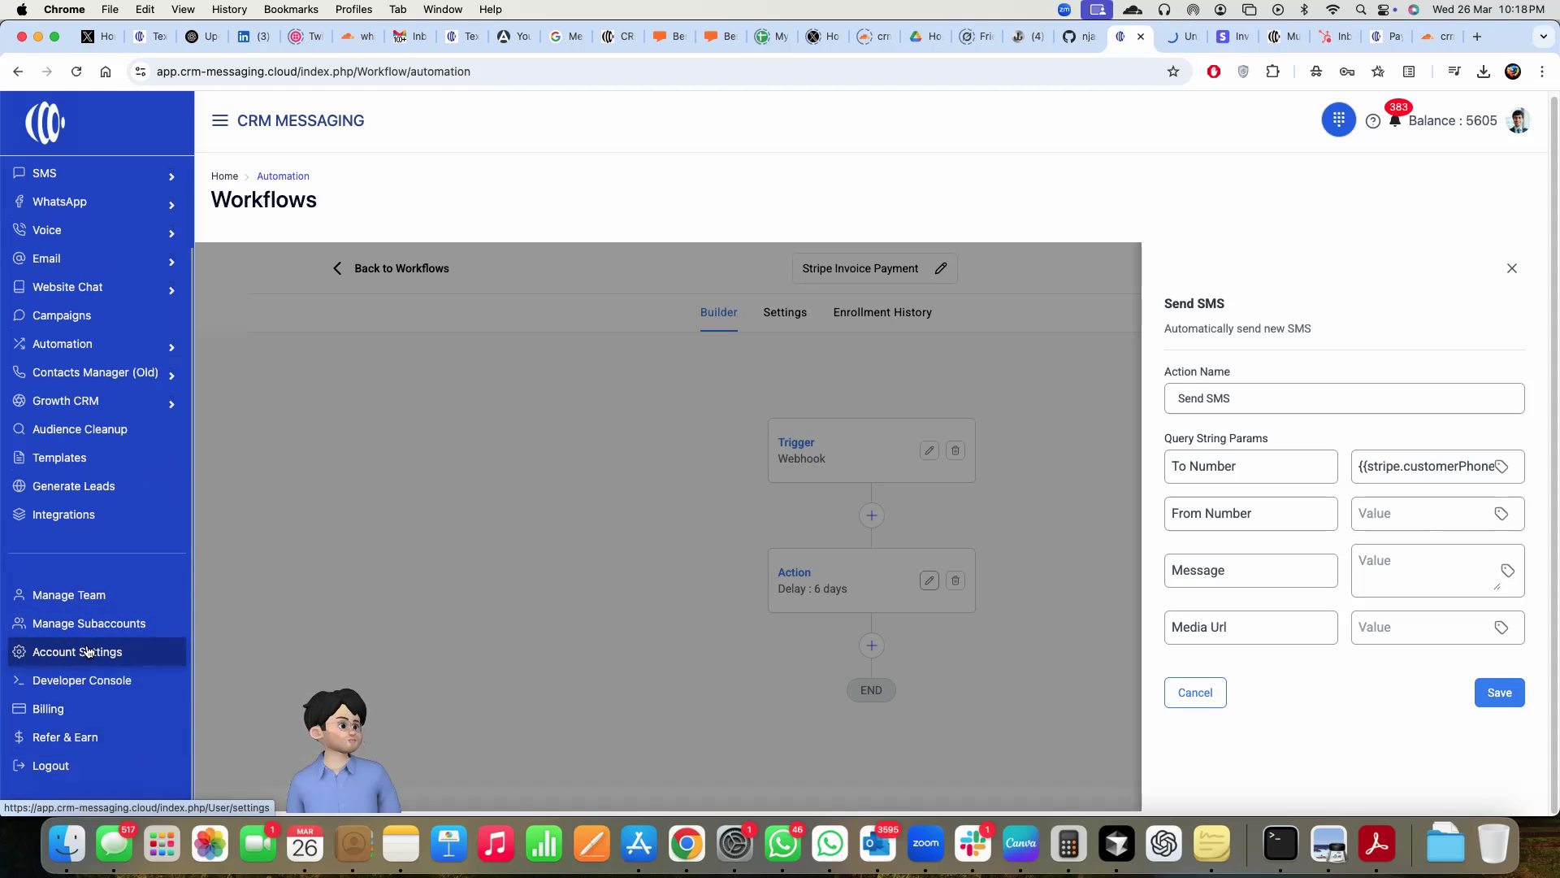
click(1176, 37)
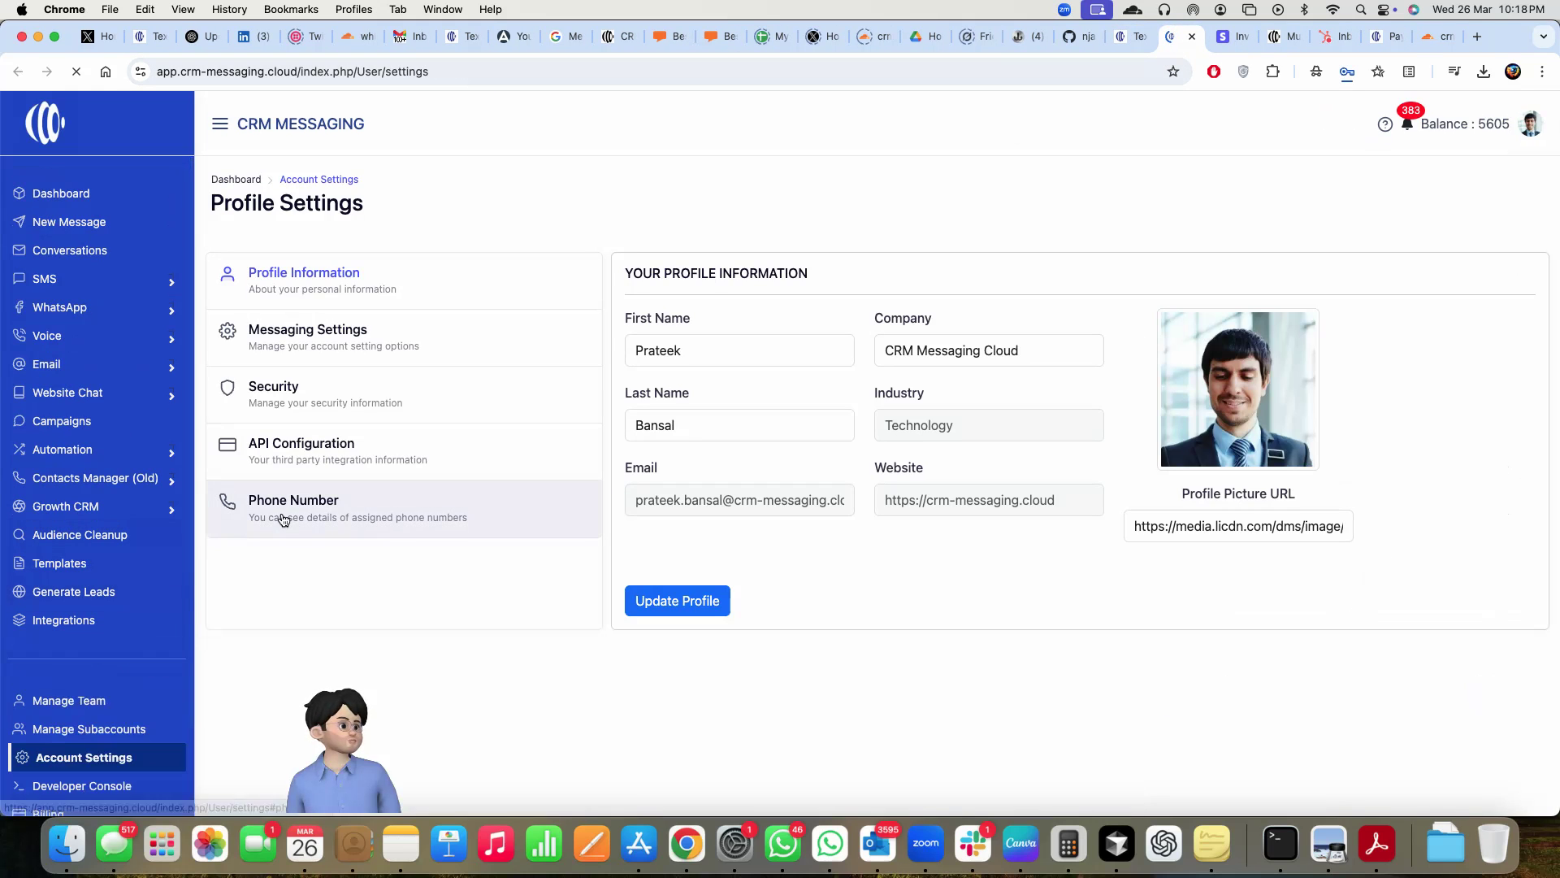
click(280, 512)
double_click(691, 431)
key(super+c)
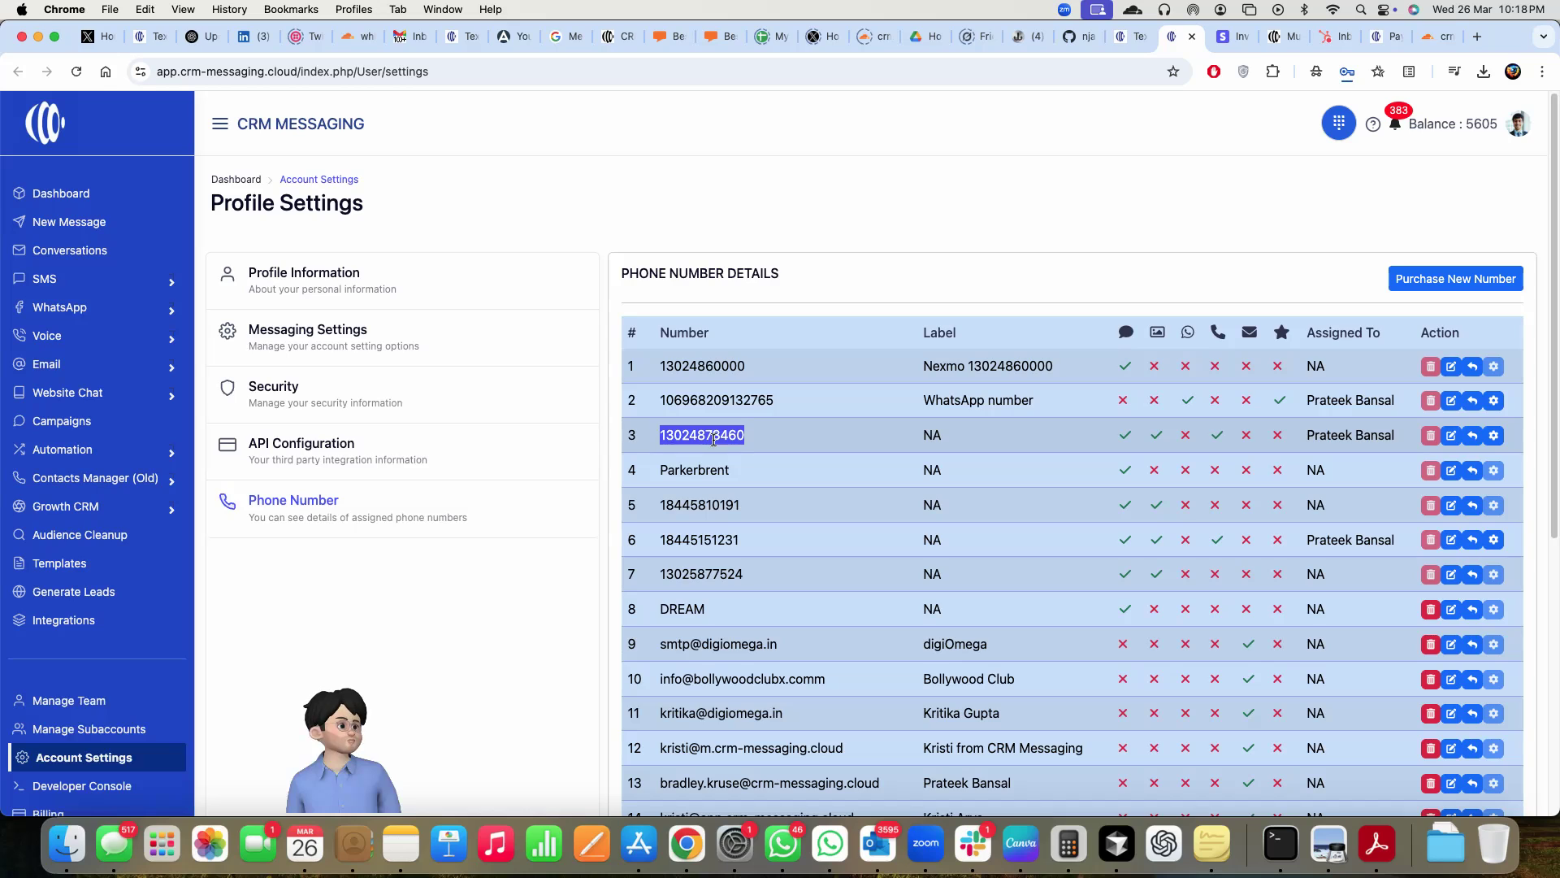
click(1130, 37)
click(1401, 513)
key(super+v)
Insert the stripe.invoiceUrl variable into the empty message of the Send SMS action.
click(1408, 562)
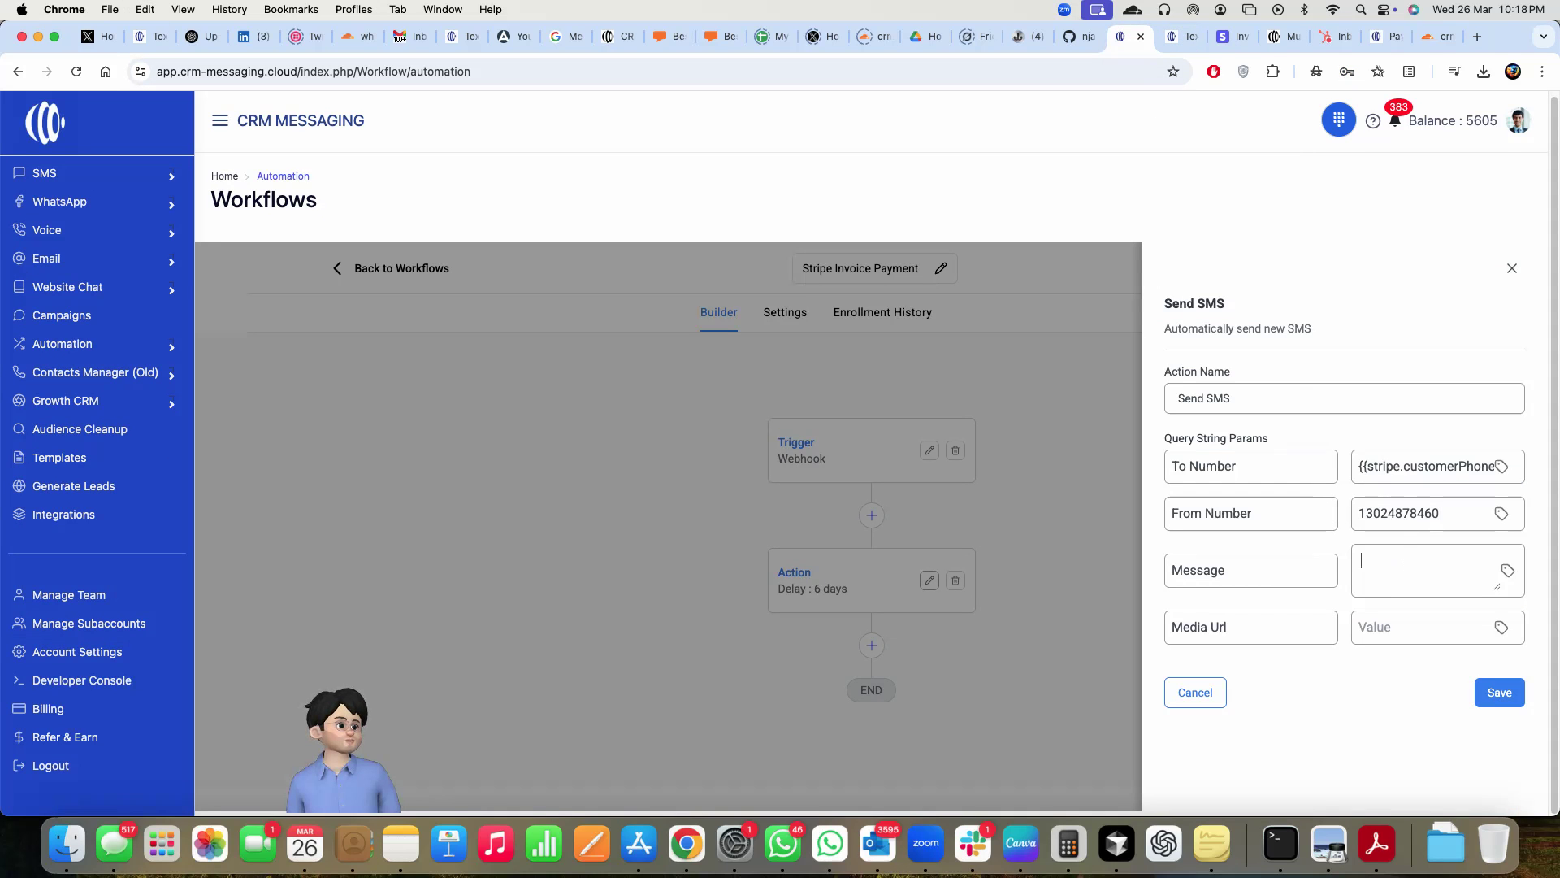
click(1507, 570)
scroll(1455, 504, down, 3)
click(1468, 521)
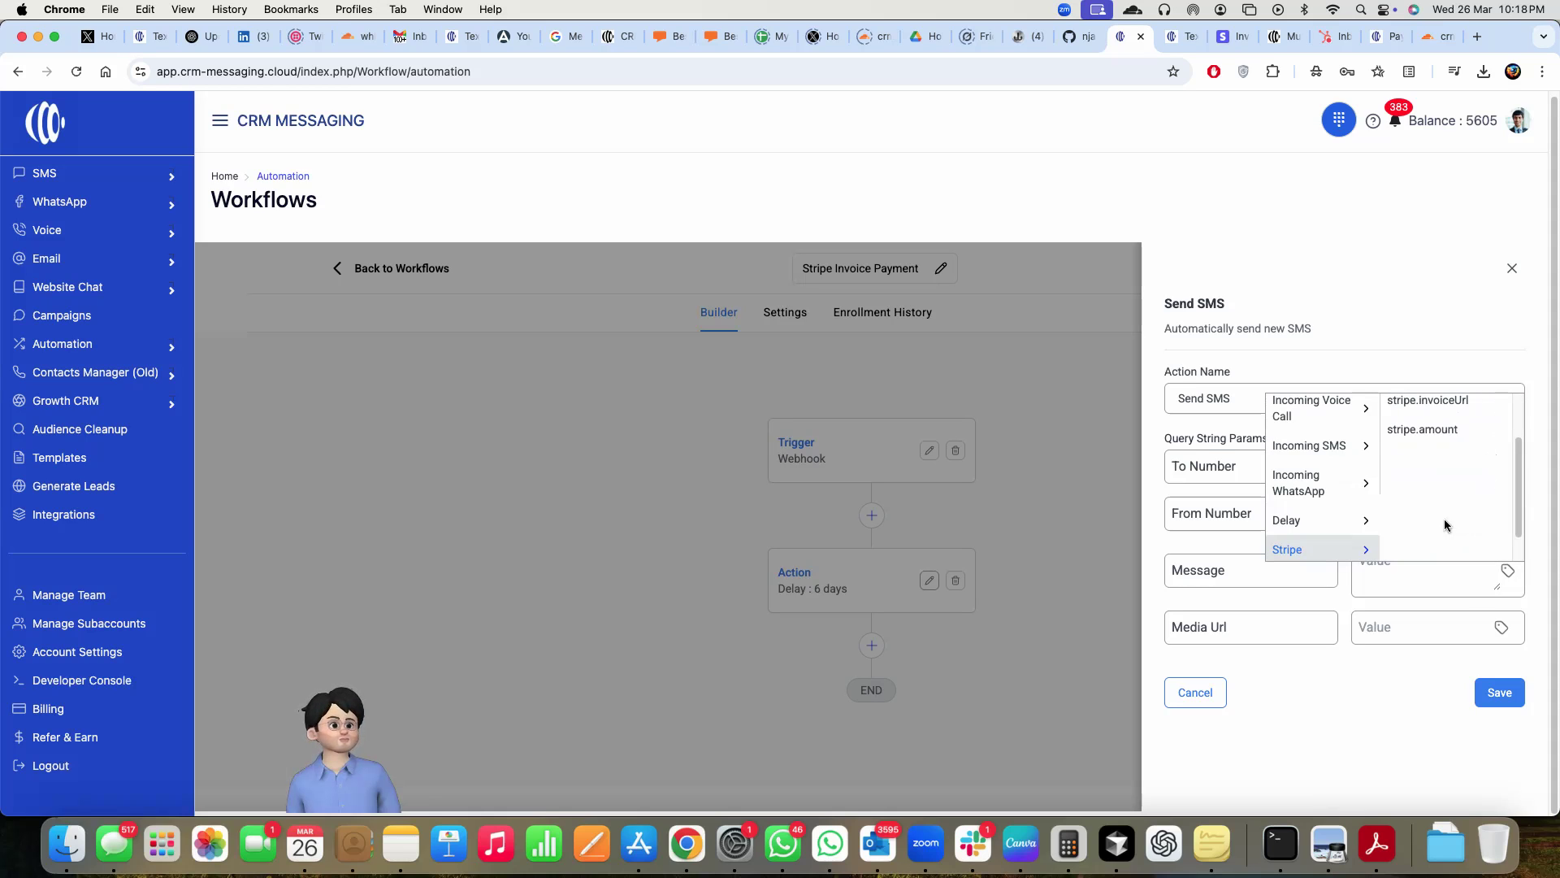
click(1430, 449)
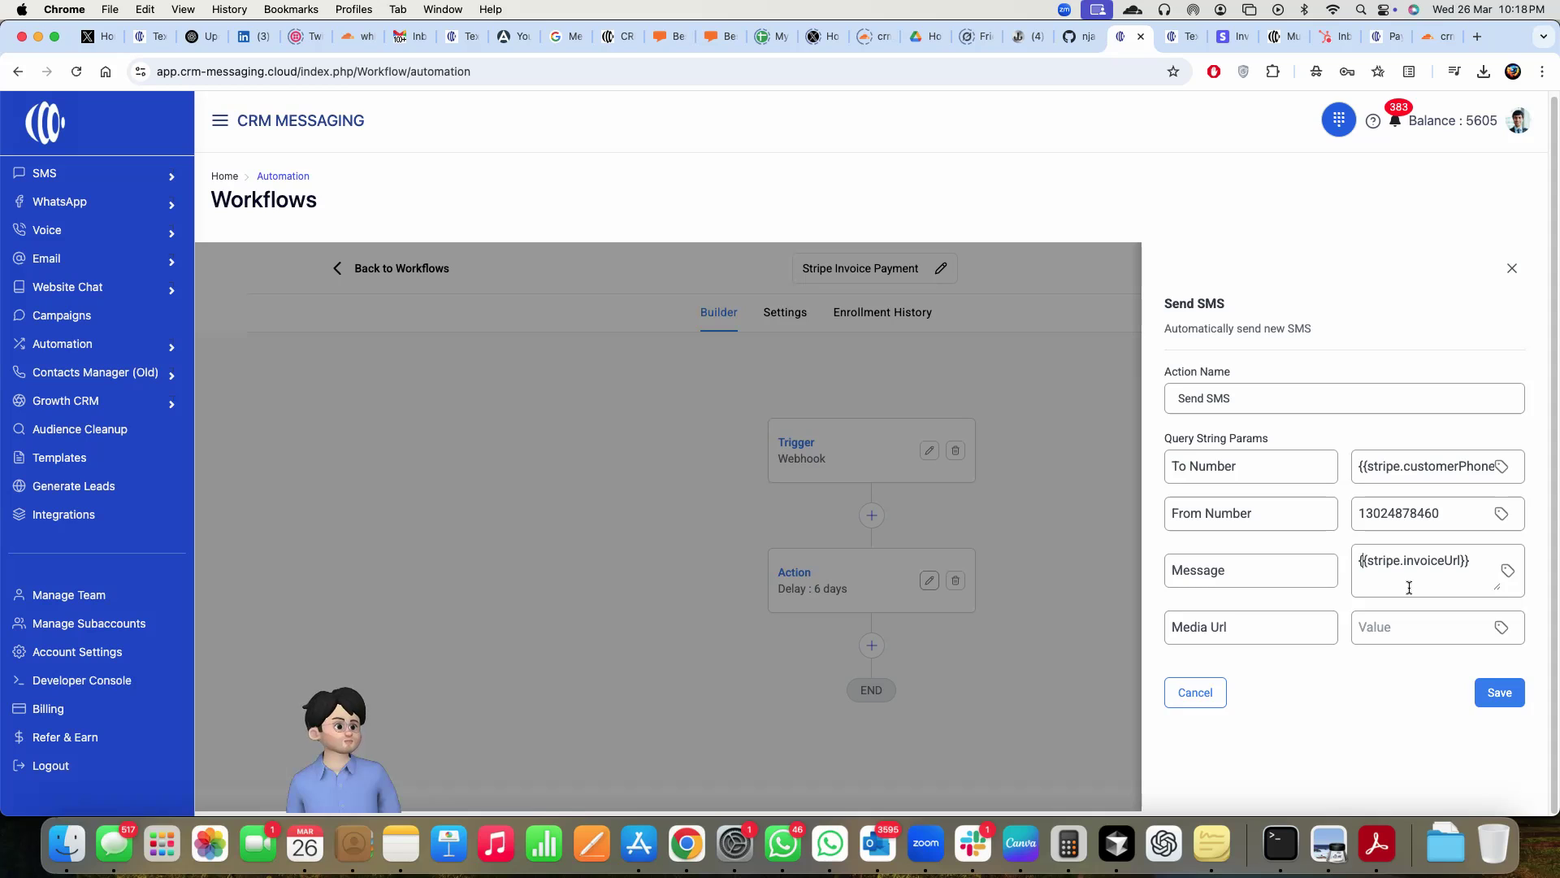
Insert the stripe.customerName variable into the Send SMS action's message.
click(1508, 572)
scroll(1454, 504, down, 3)
click(1460, 518)
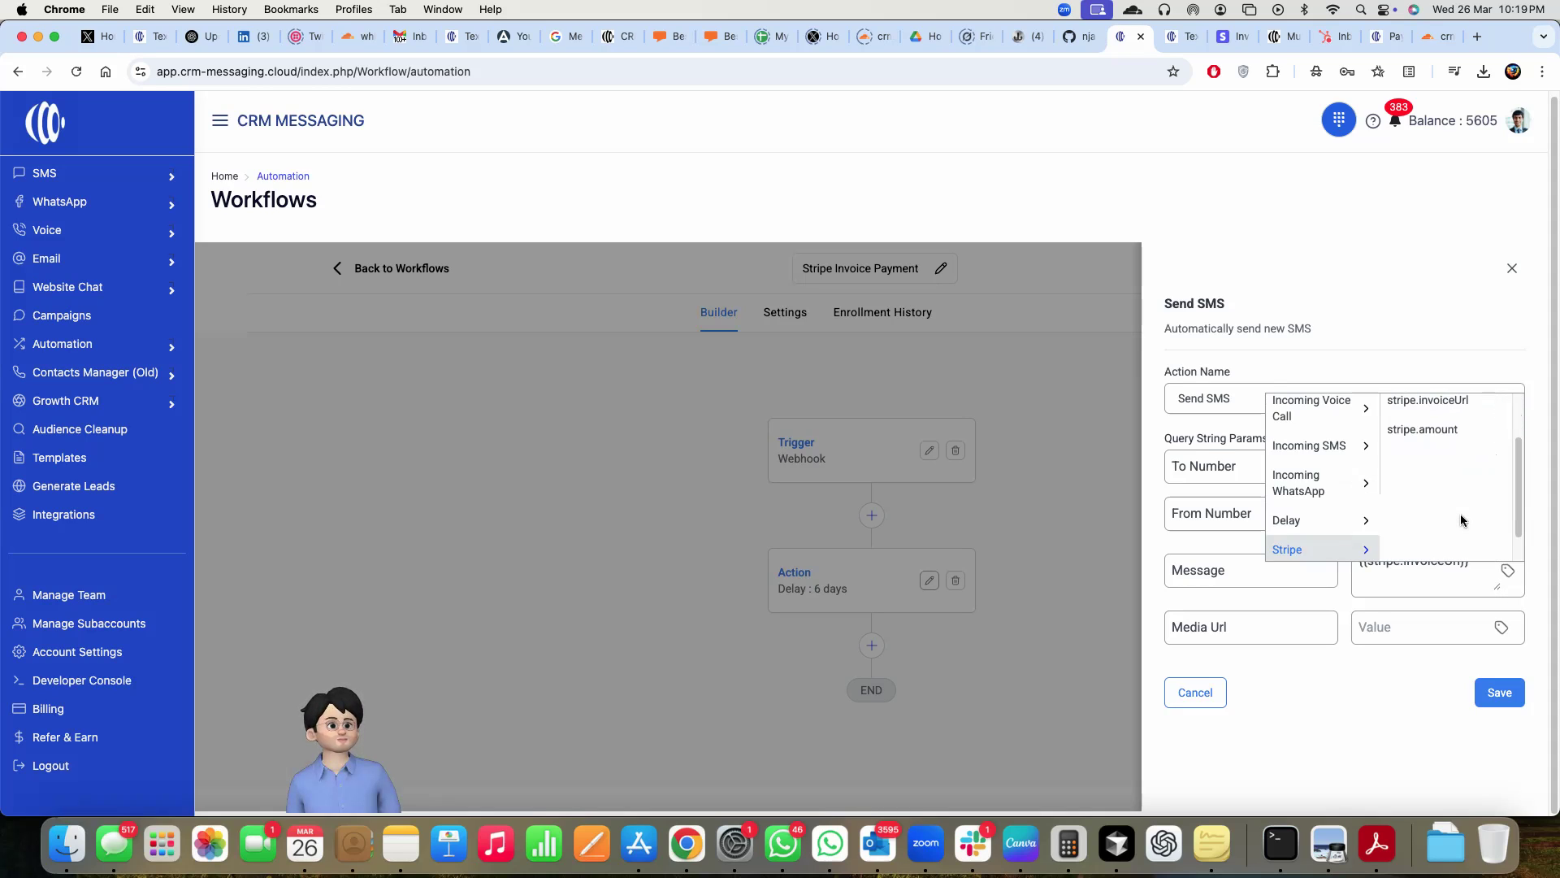
scroll(1460, 512, up, 2)
click(1454, 440)
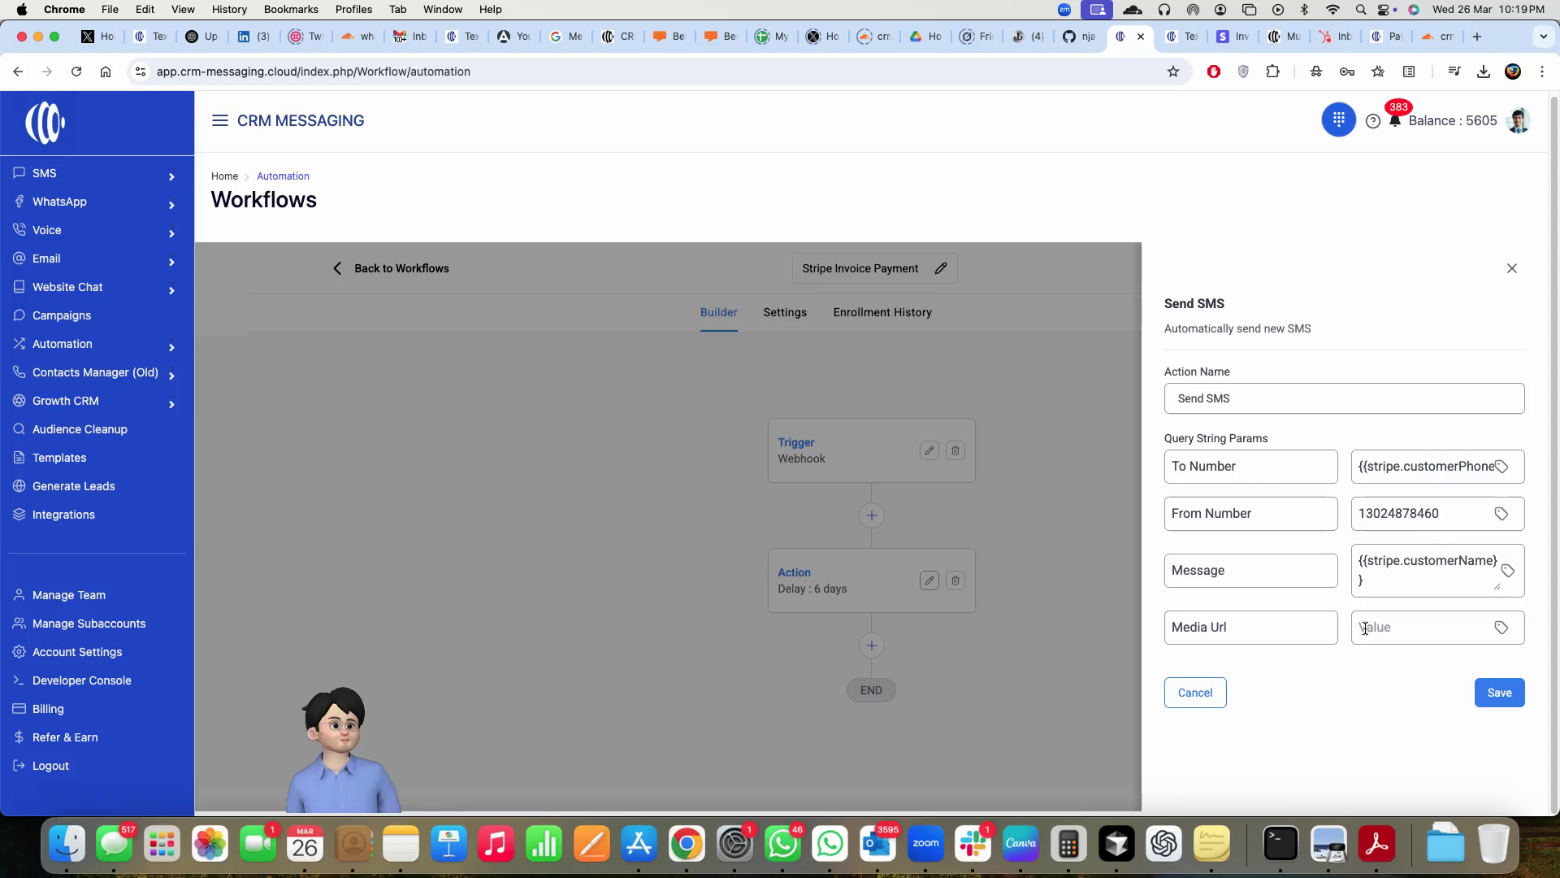
Cut the customerName variable from the Send SMS message, insert stripe.invoiceUrl, and paste {{stripe.customerName}} in front of it.
click(1507, 573)
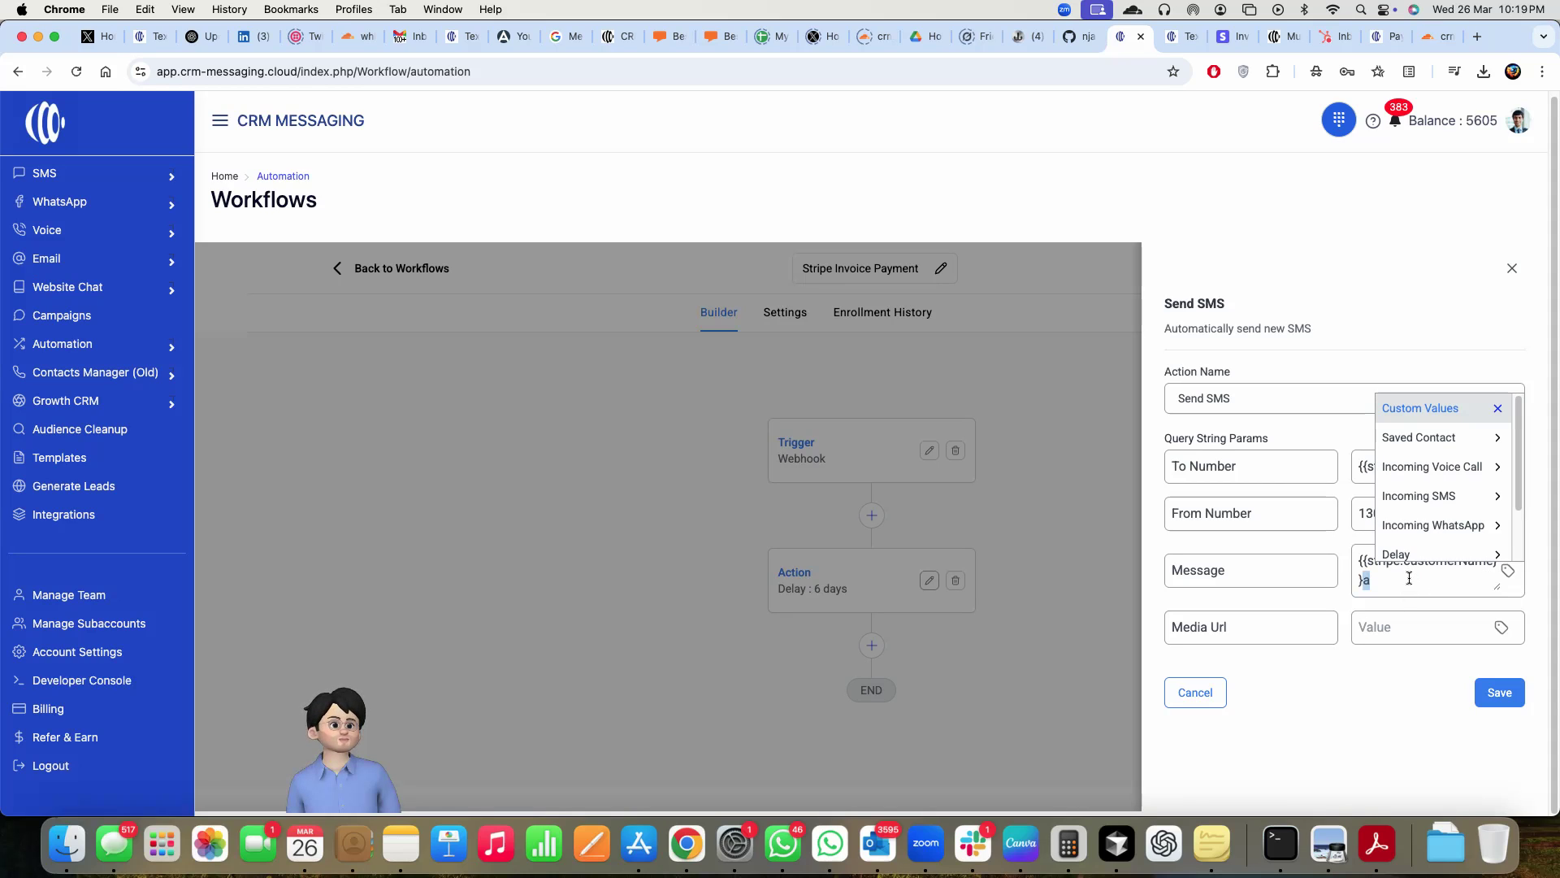
key(super+a)
key(Right)
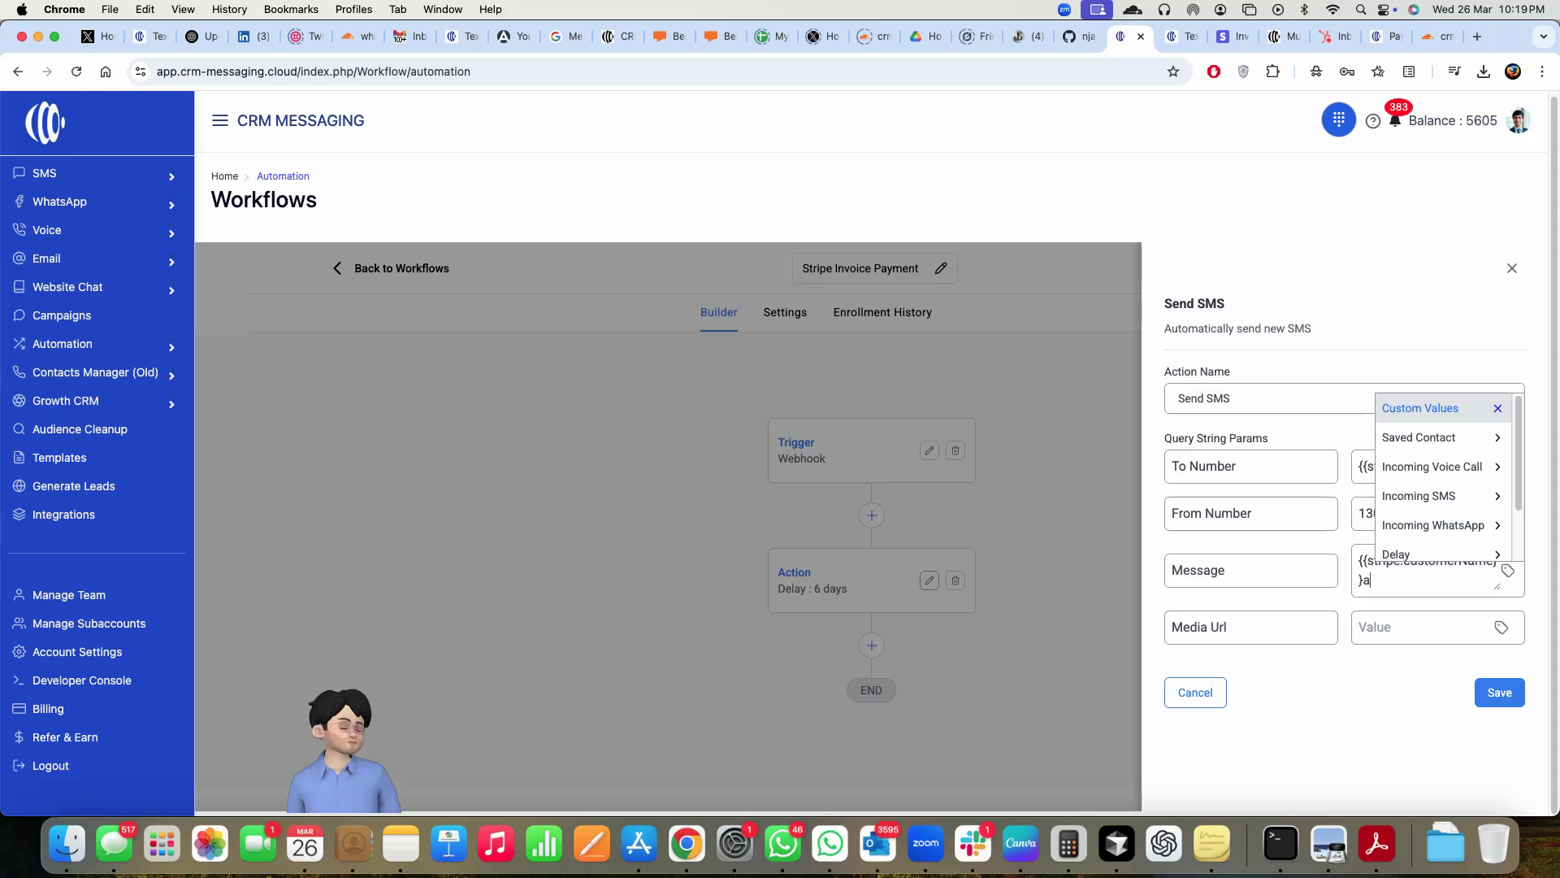
scroll(1395, 537, down, 2)
triple_click(1382, 577)
key(super+x)
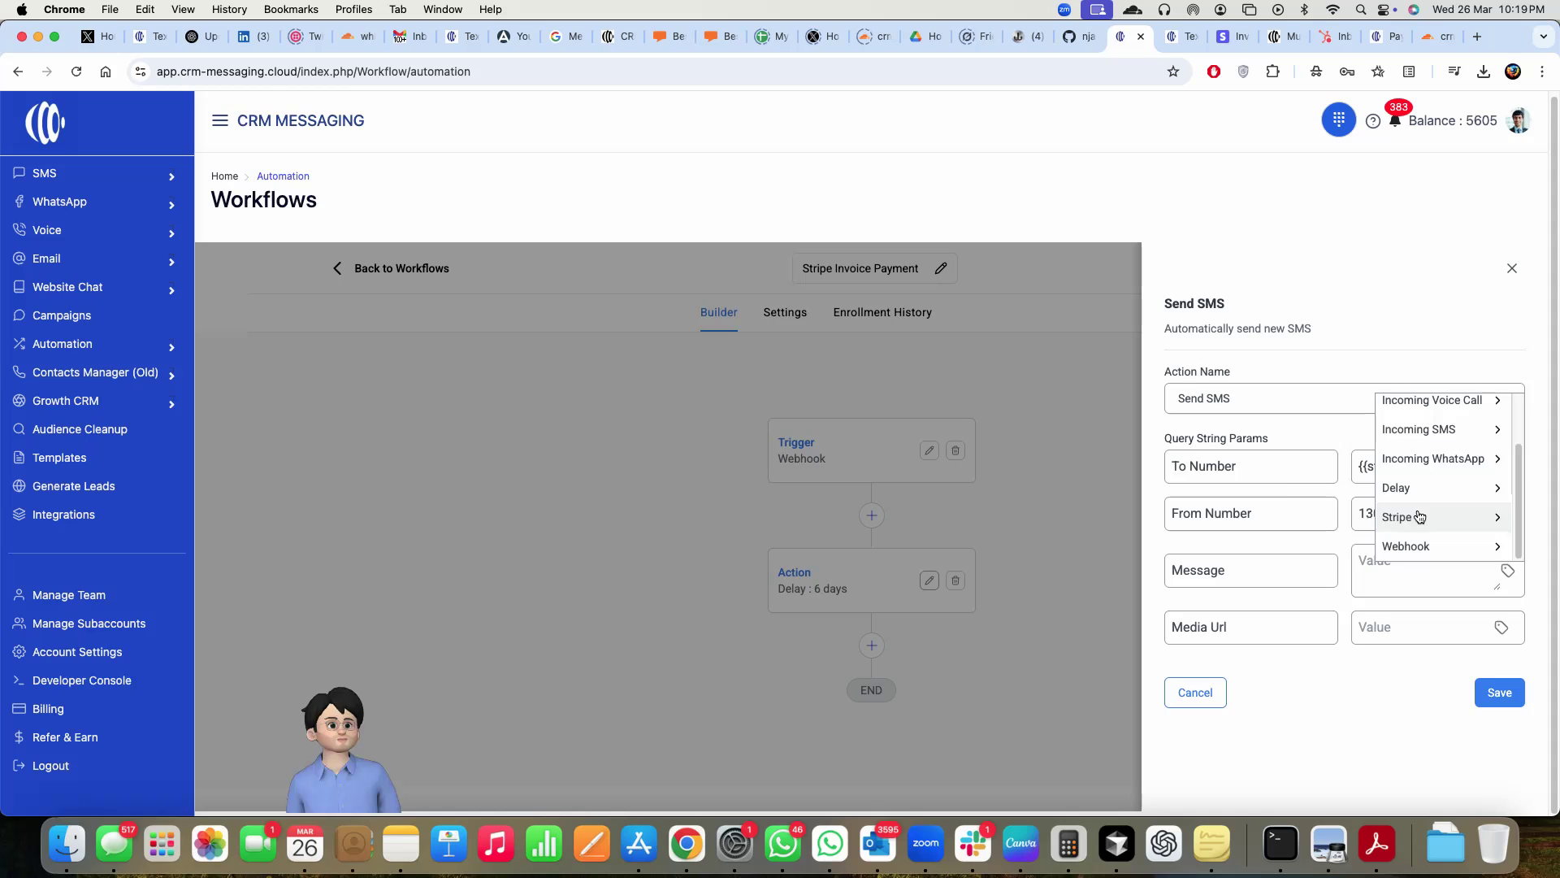
mouse_move(1418, 516)
click(1422, 412)
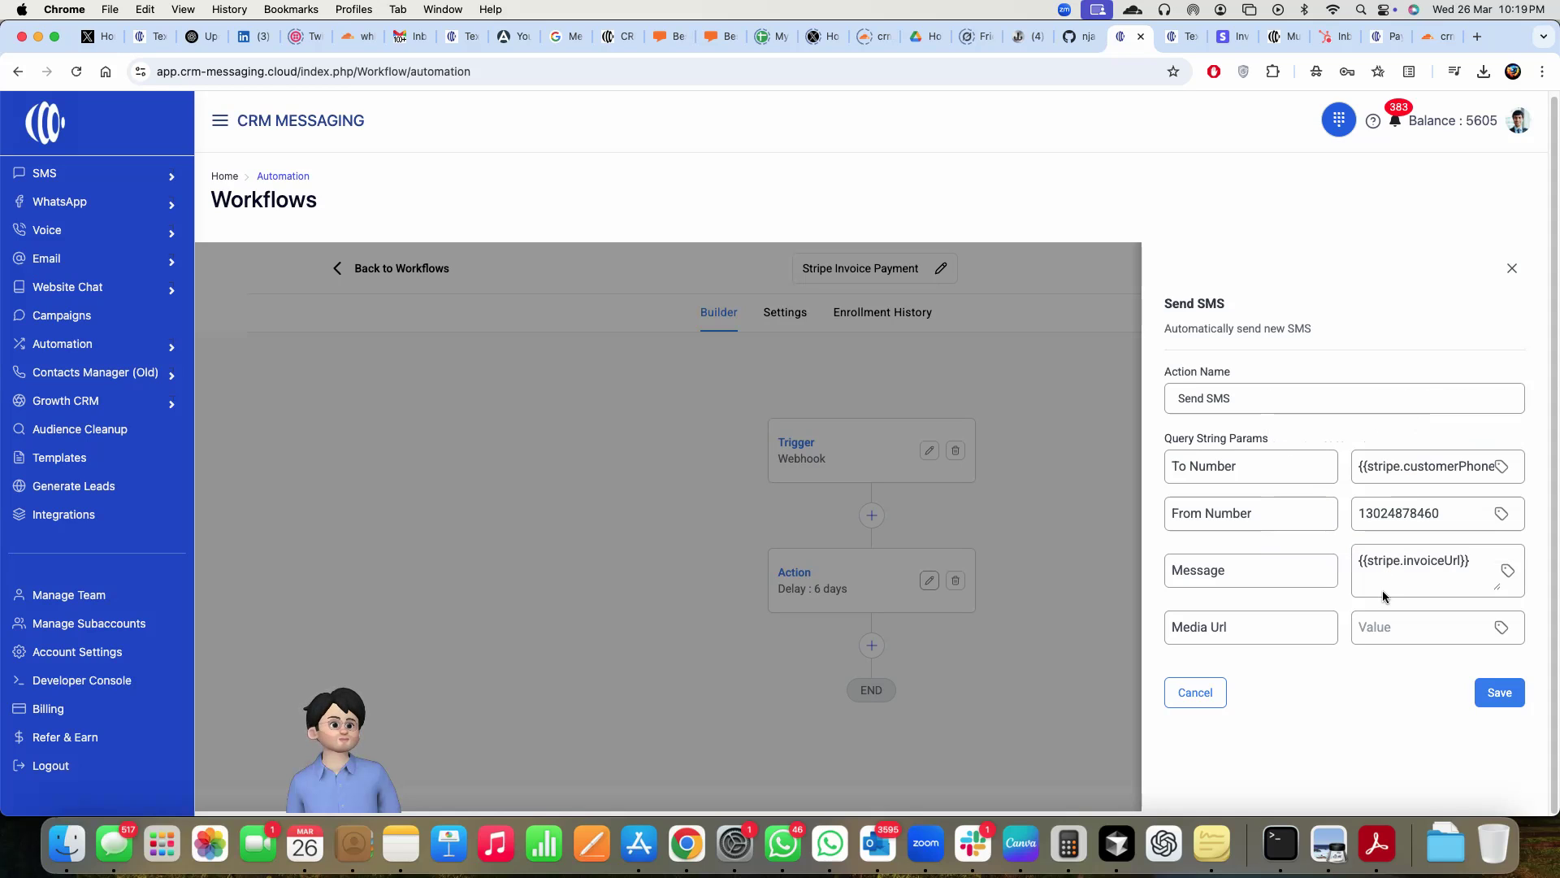
text({{stripe.customerName}})
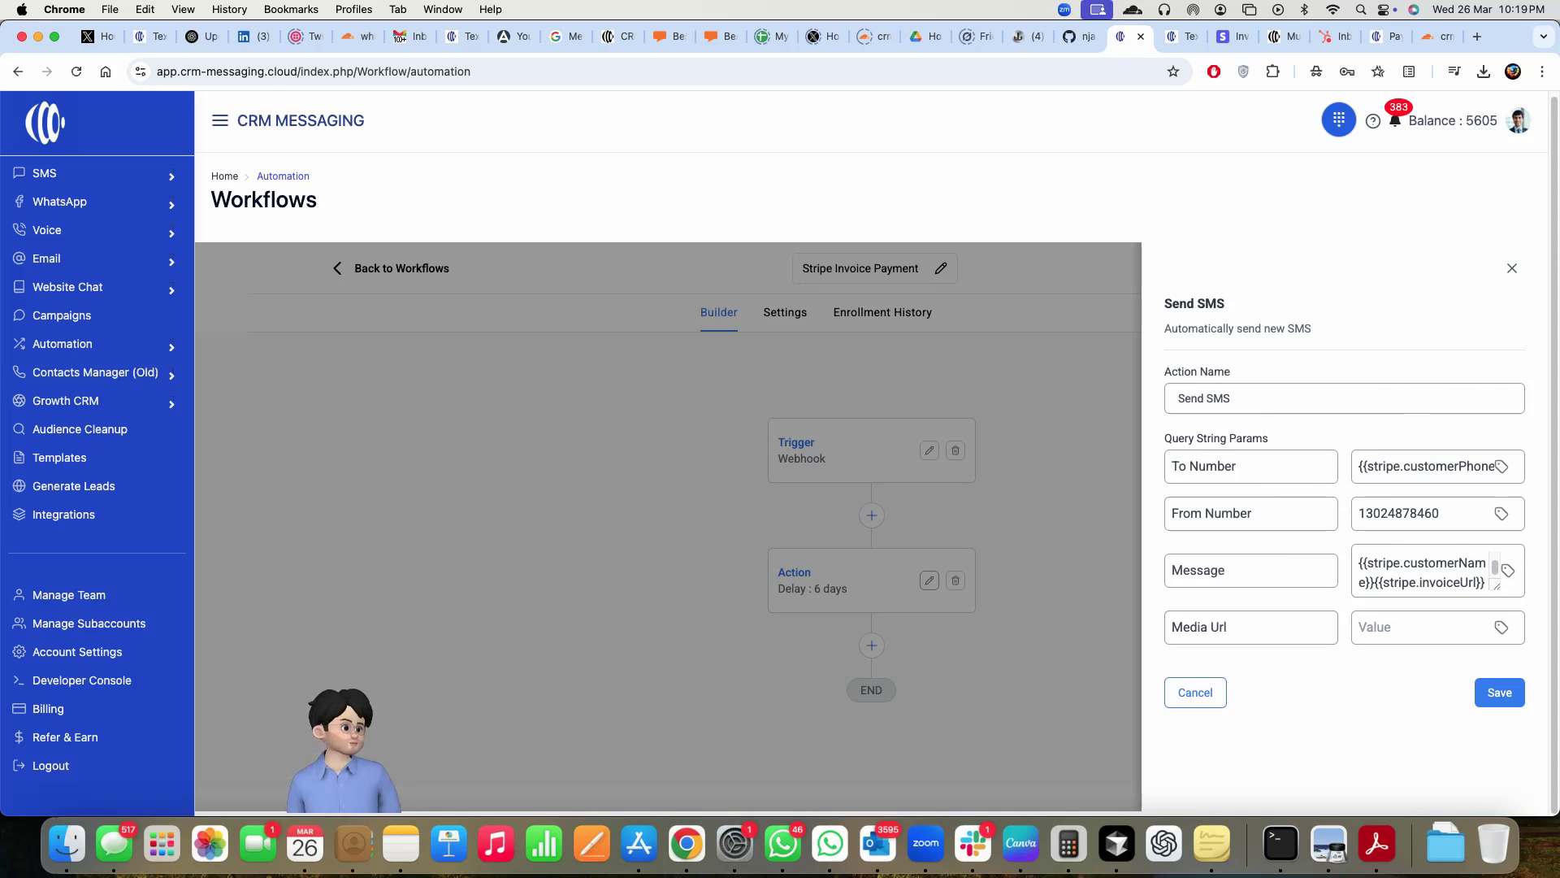
Between the customerName and invoiceUrl variables, write ", You have a new invoice due tomorrow. Pay here. -" in the message.
text(,)
key(Return)
text(You have a ne)
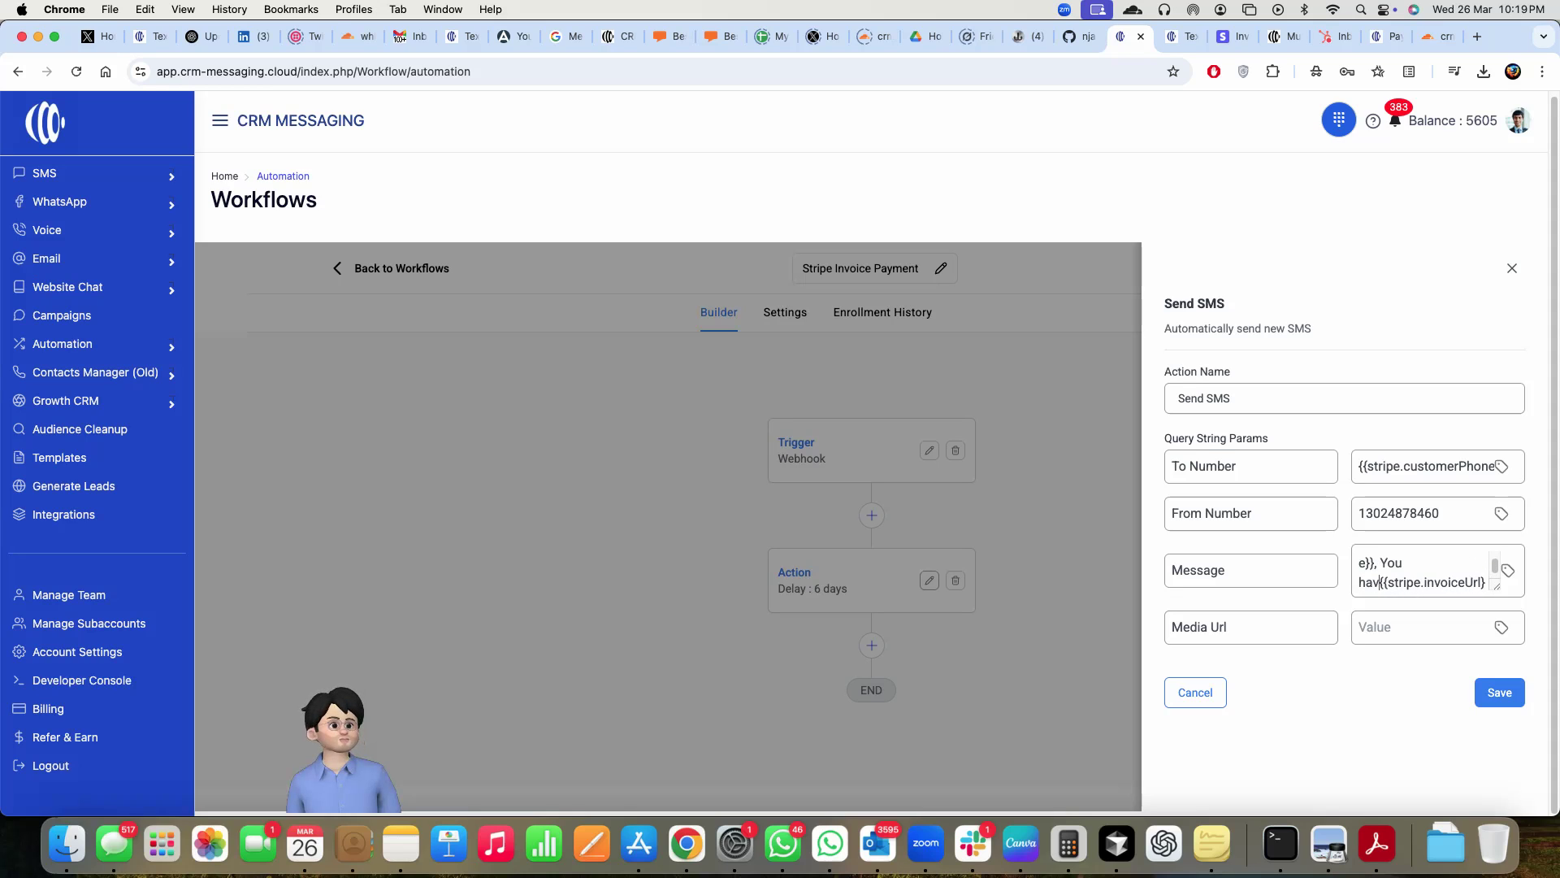
text(w inovice)
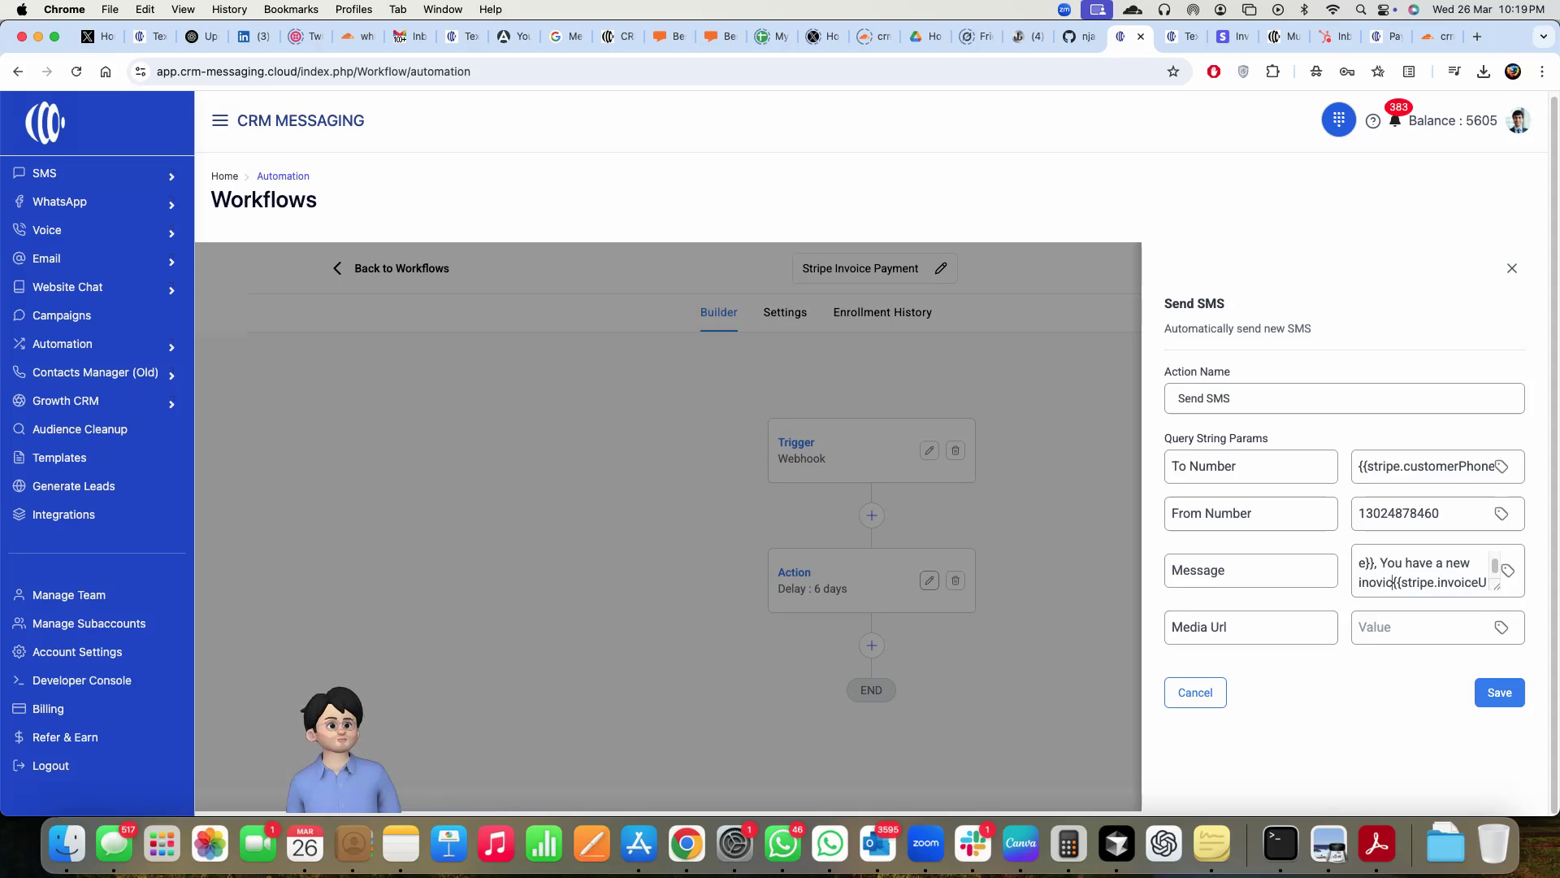
key(BackSpace)
key(BackSpace)
key(BackSpace)
key(BackSpace)
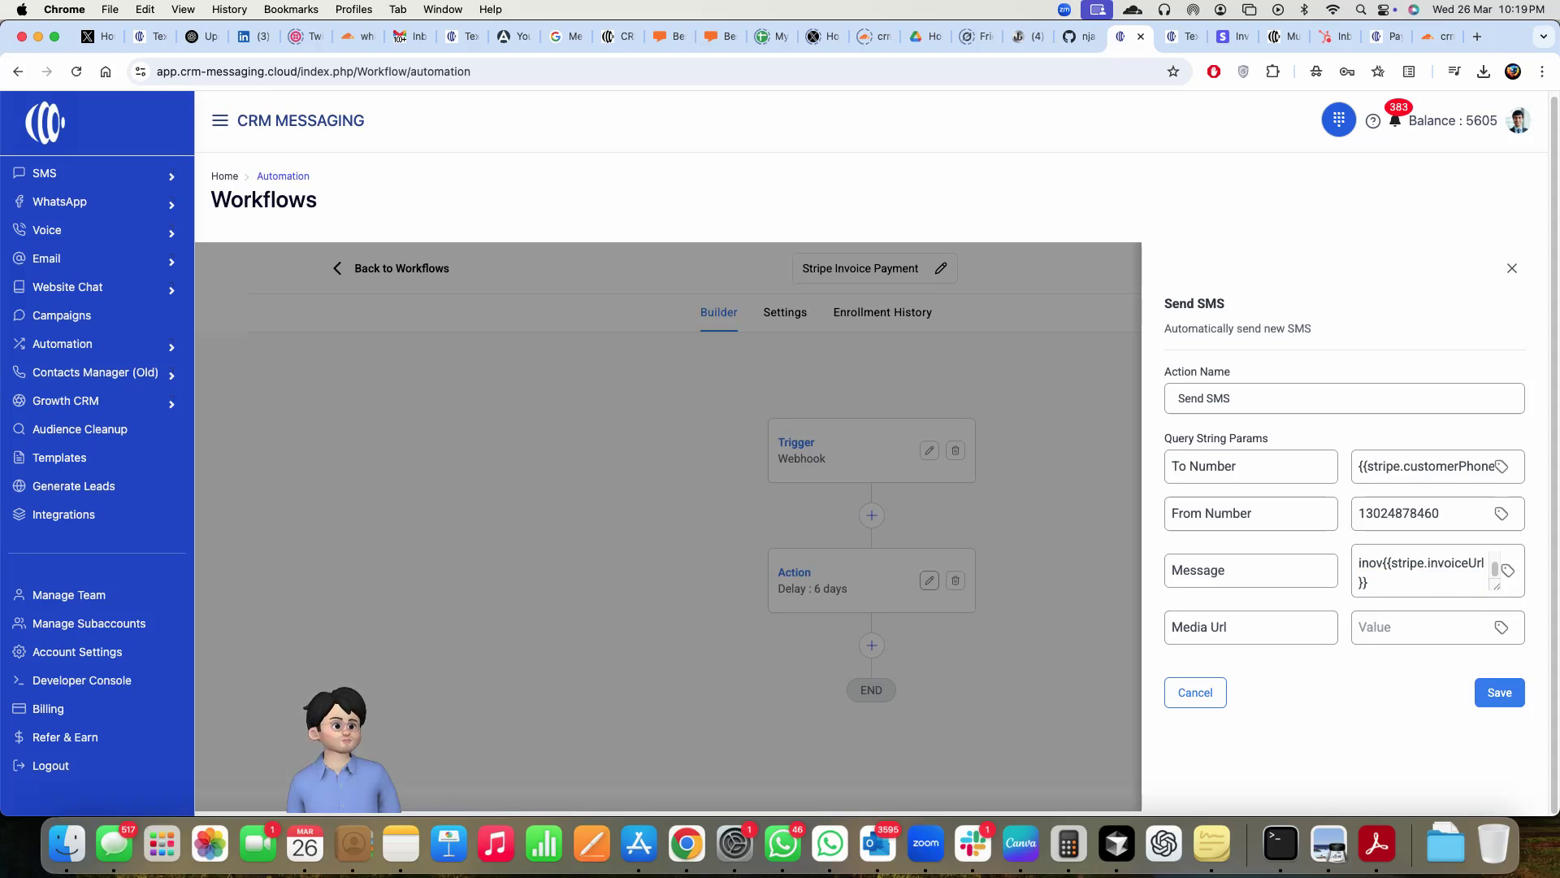
key(BackSpace)
key(BackSpace)
text(void)
key(BackSpace)
text(ce due tomo)
text(rrow )
text(. Pay here)
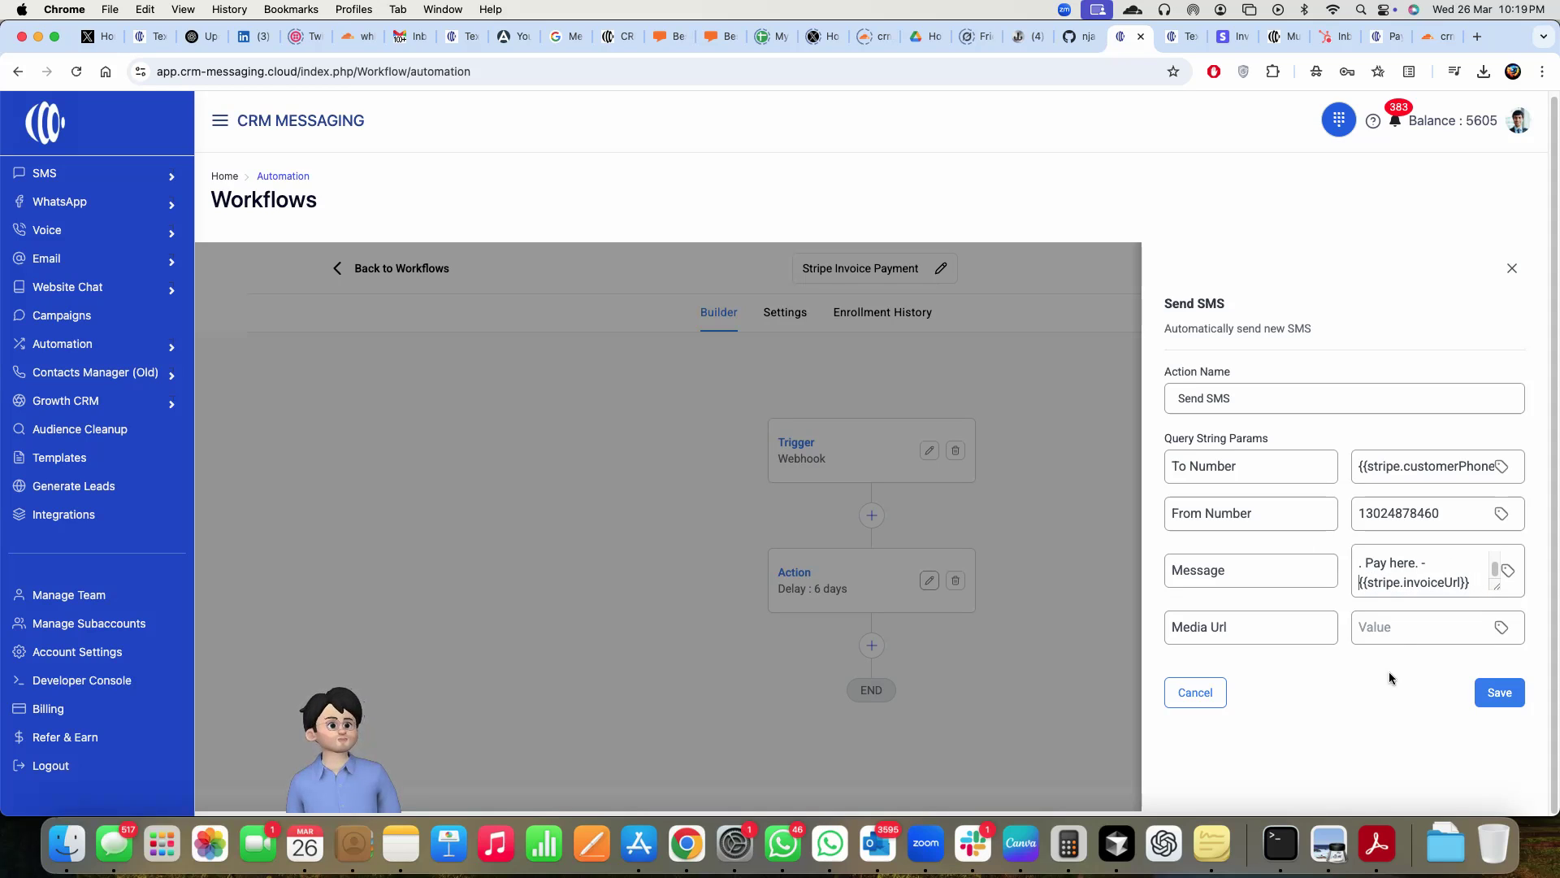
Save the Send SMS action, and save the Stripe Invoice Payment workflow.
click(1500, 691)
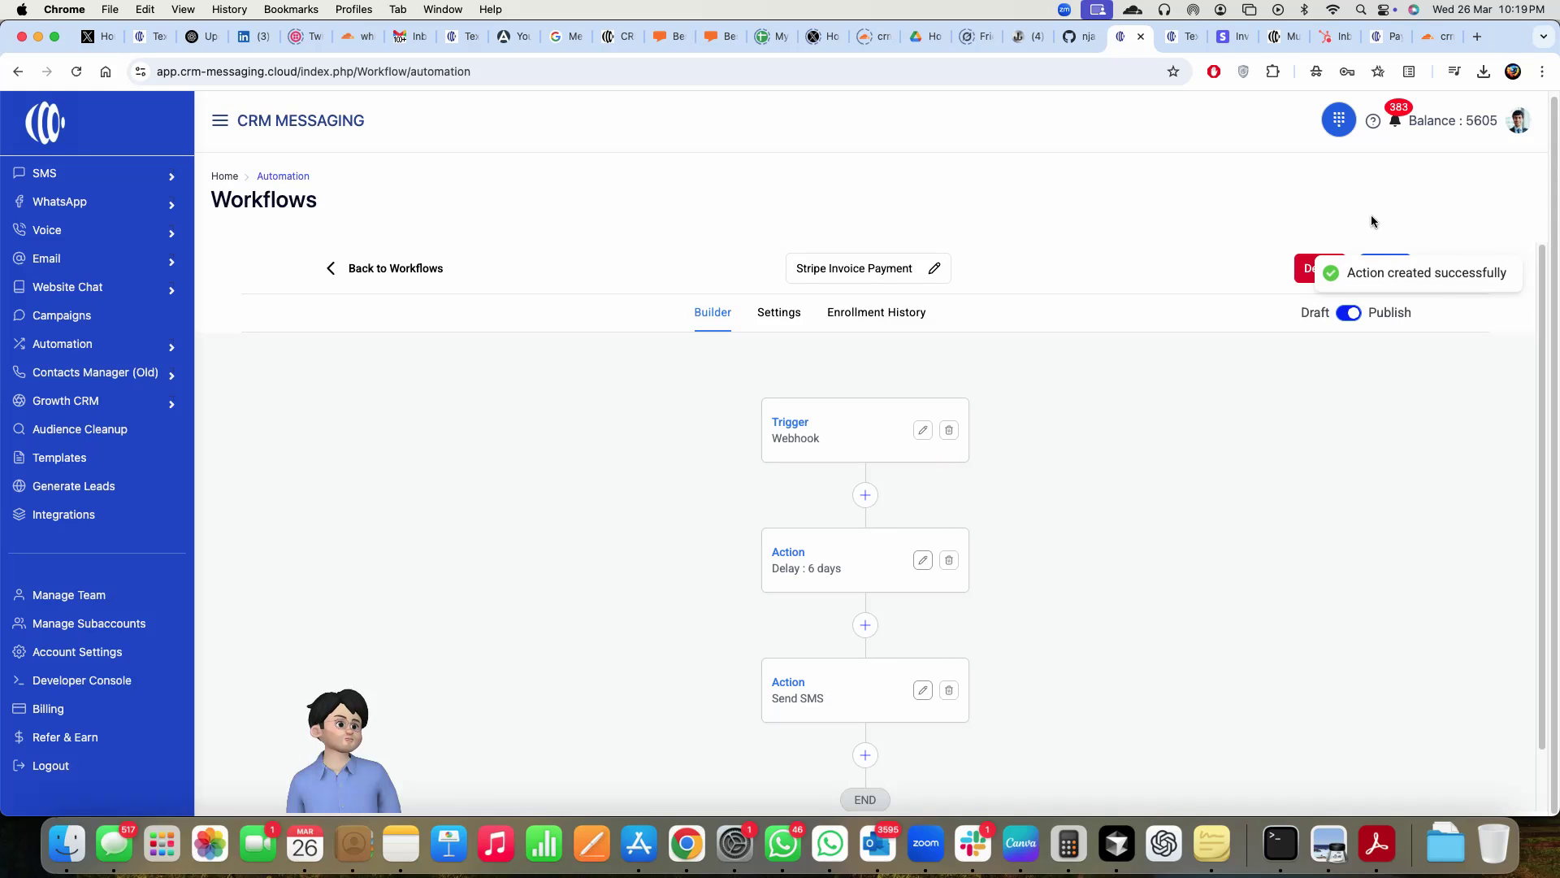
click(1386, 268)
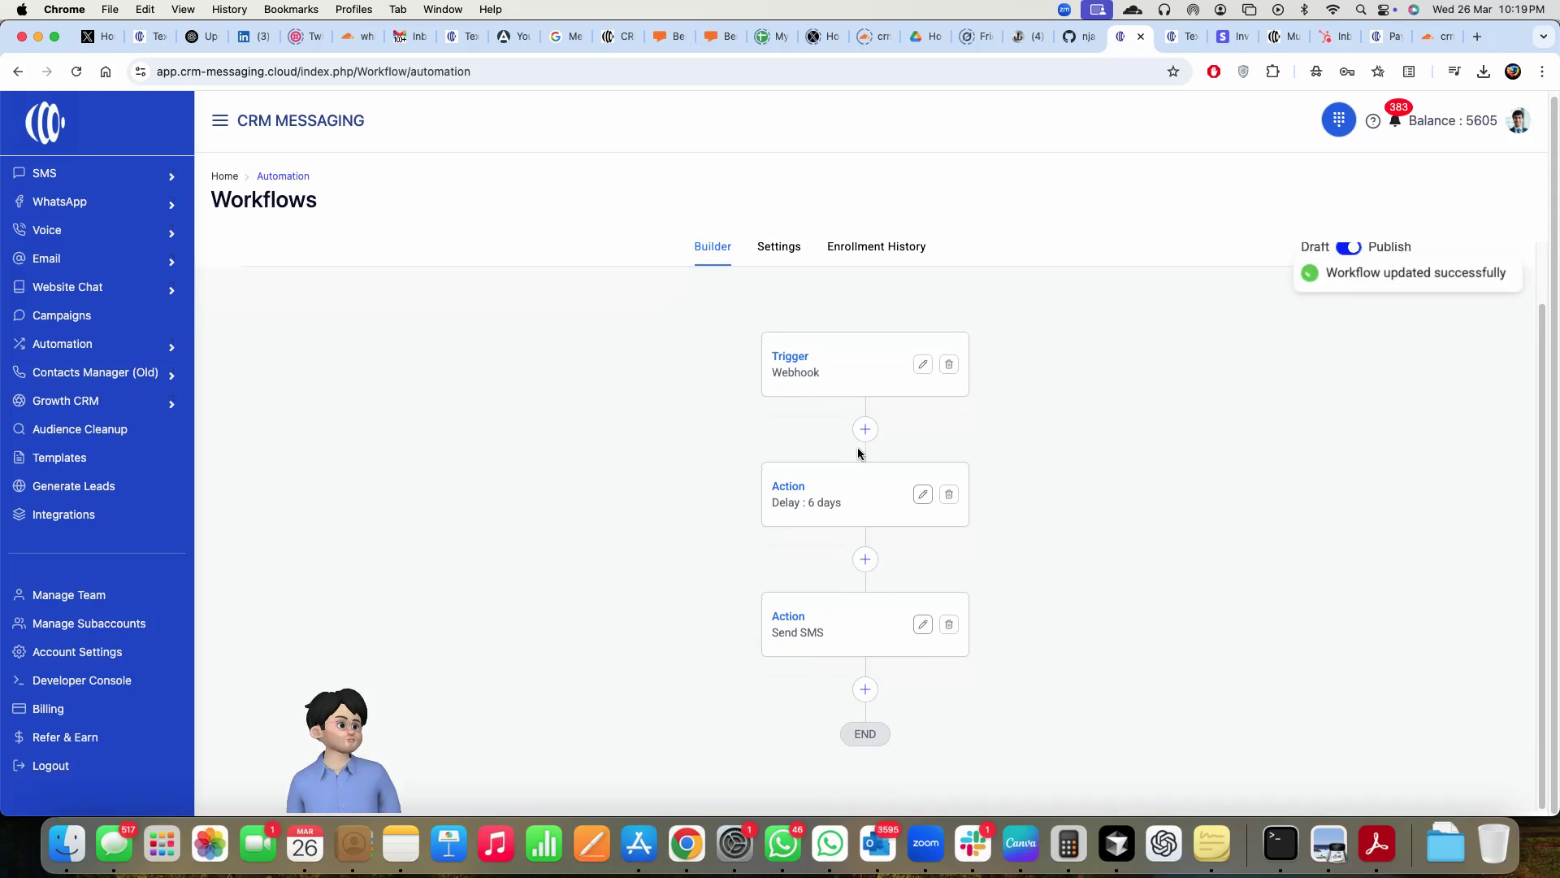
scroll(845, 454, up, 2)
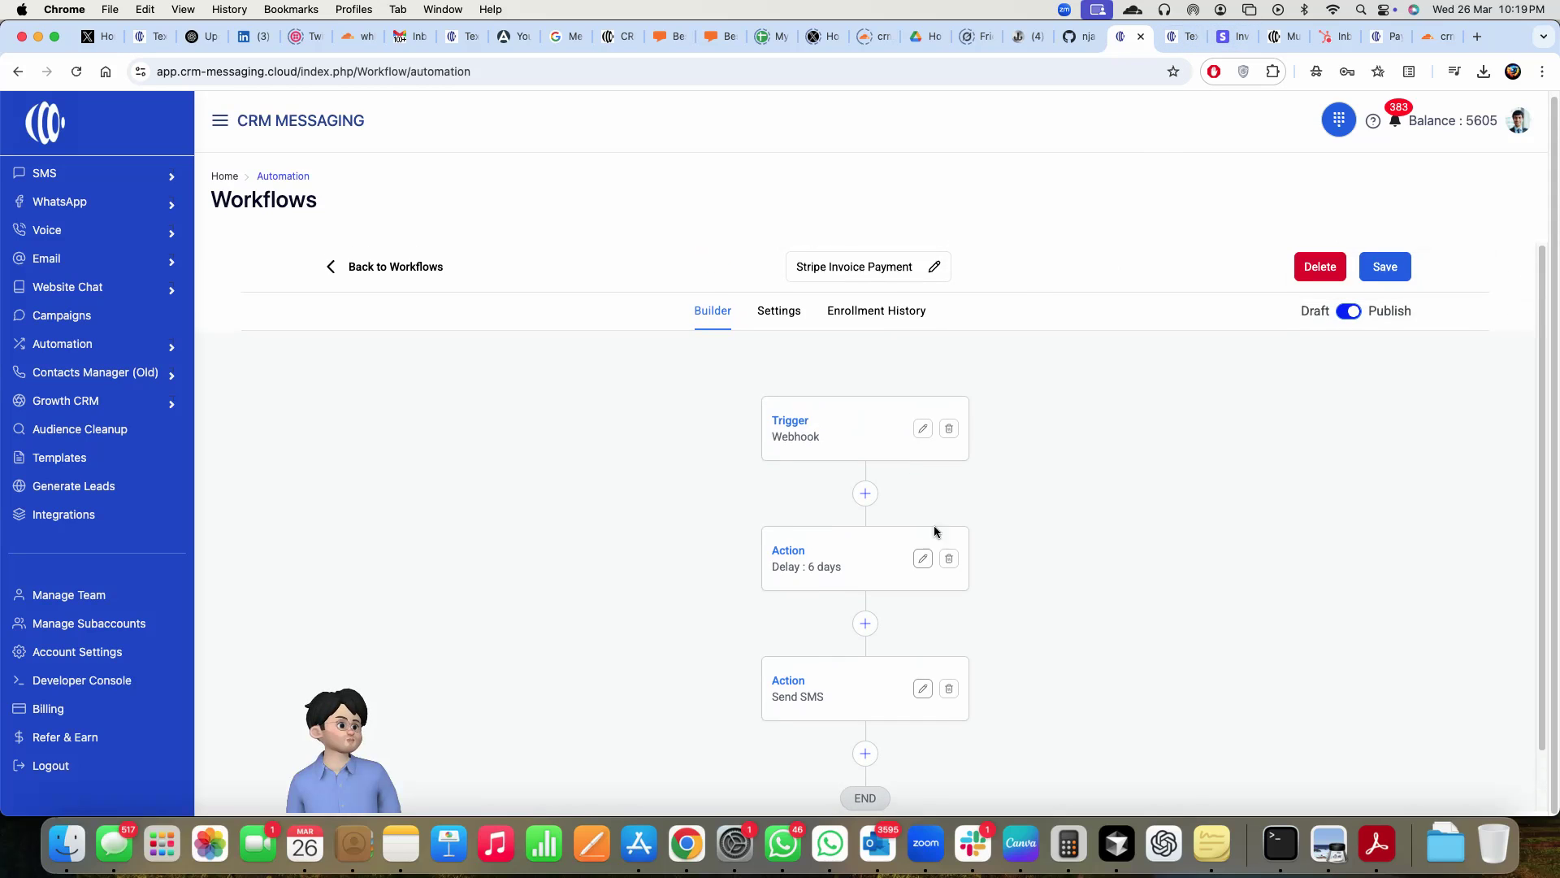
scroll(813, 543, down, 1)
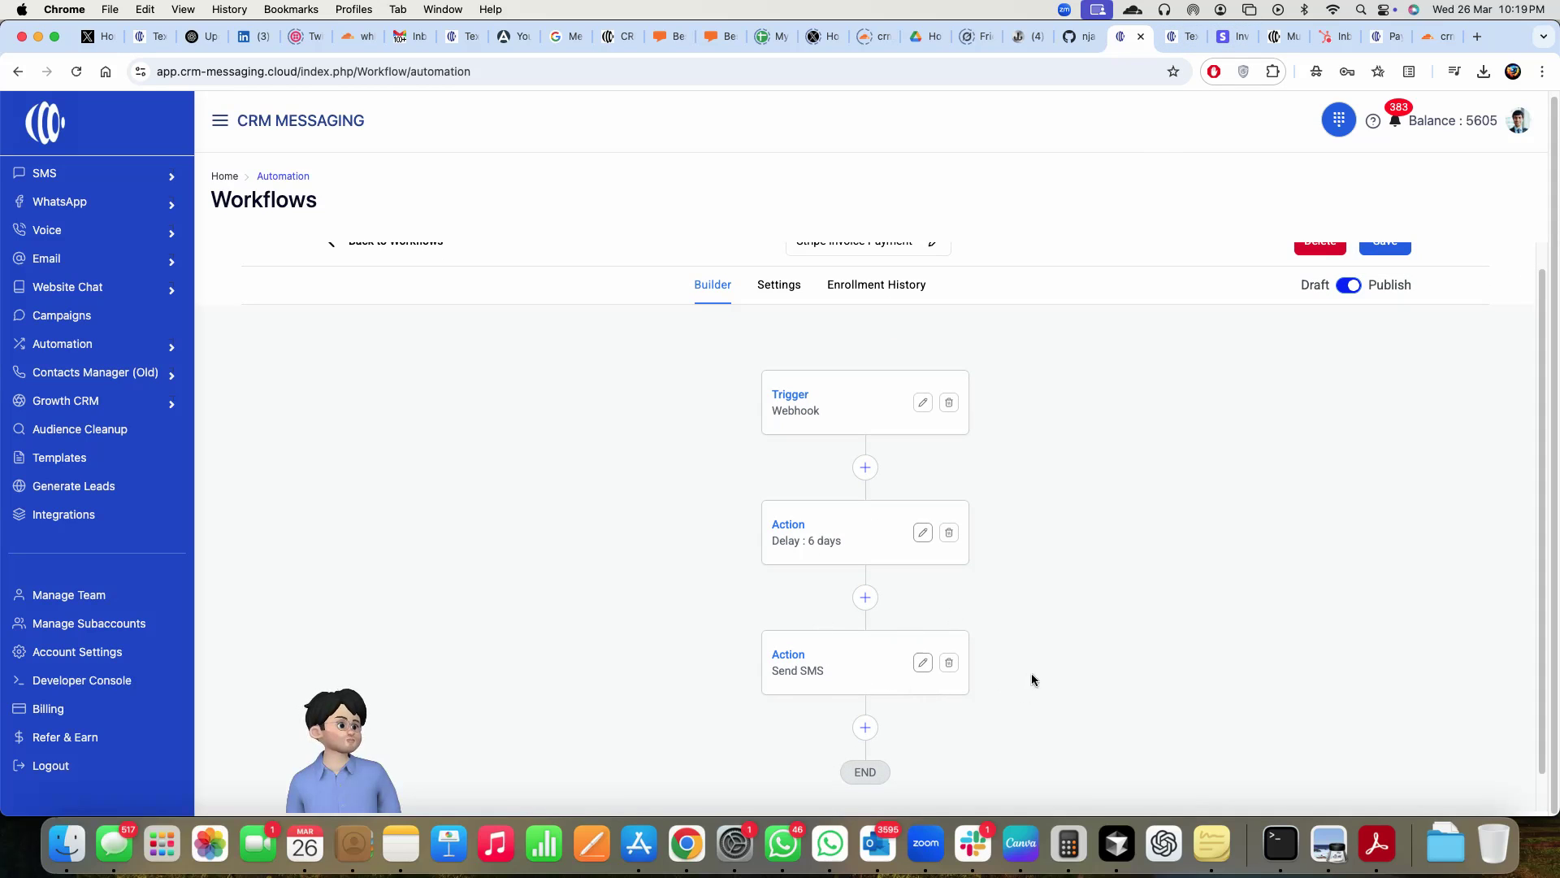
scroll(1040, 624, up, 1)
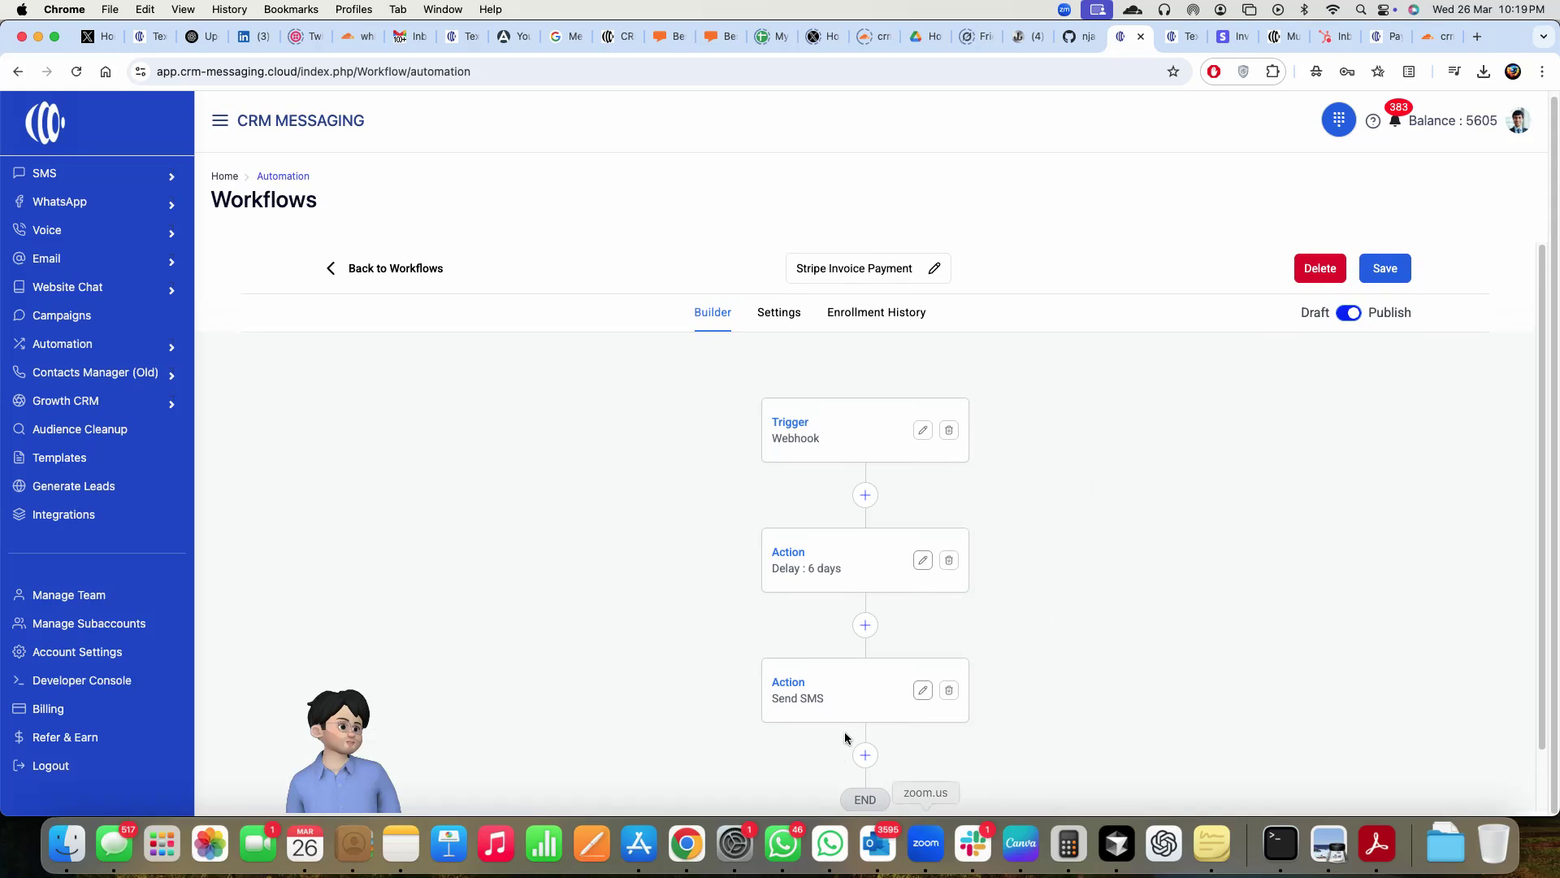
scroll(1188, 634, down, 2)
scroll(1440, 418, up, 2)
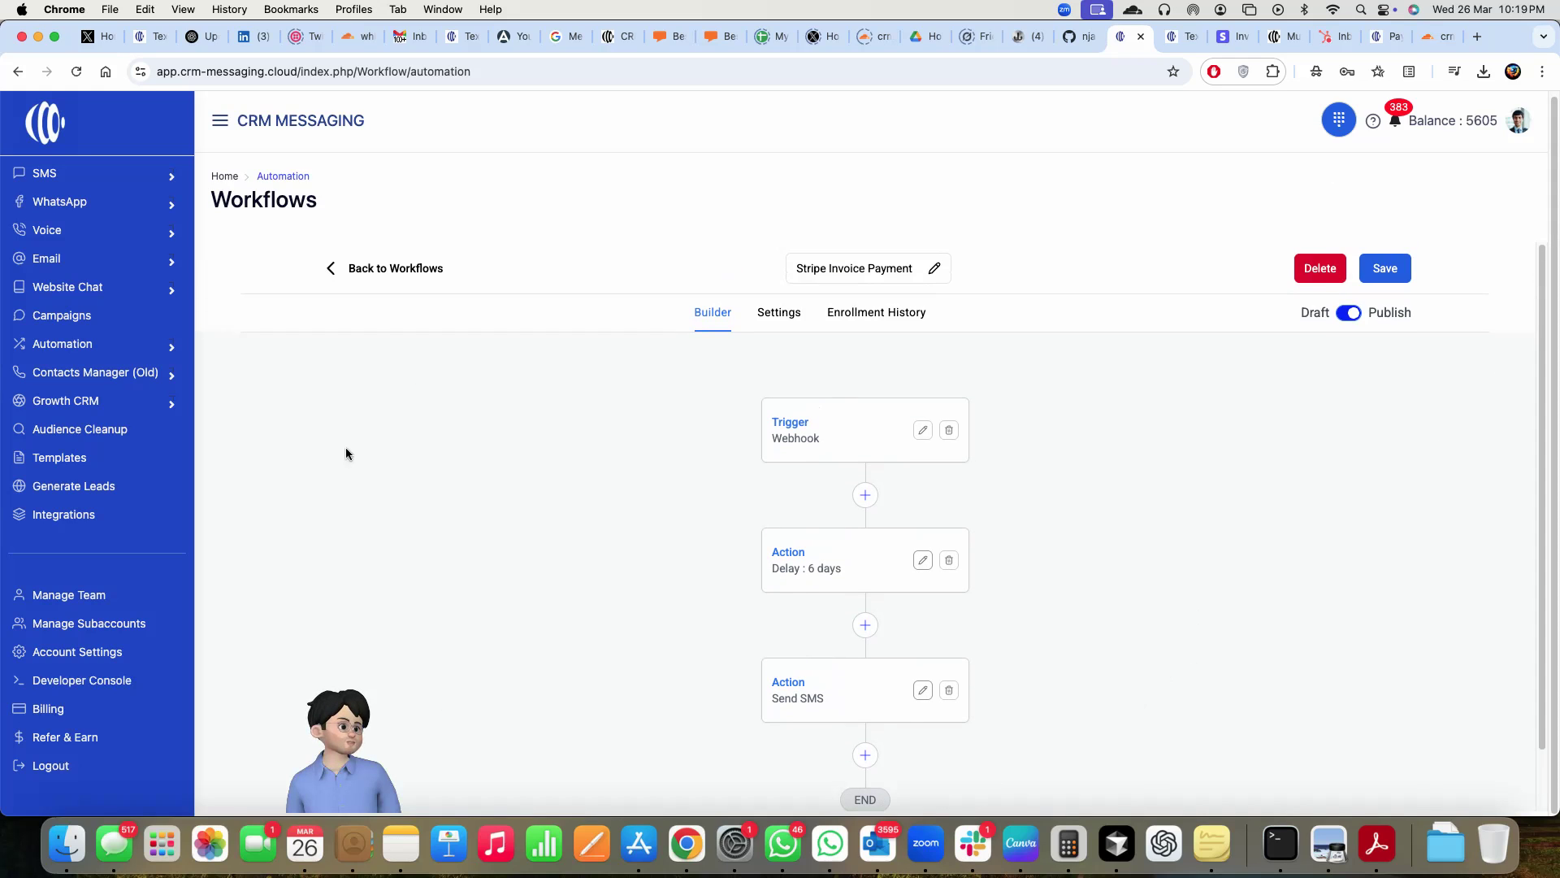
Return to the workflow list and open "send whatsapp alert on new invoice and reminders" to review its steps.
click(393, 268)
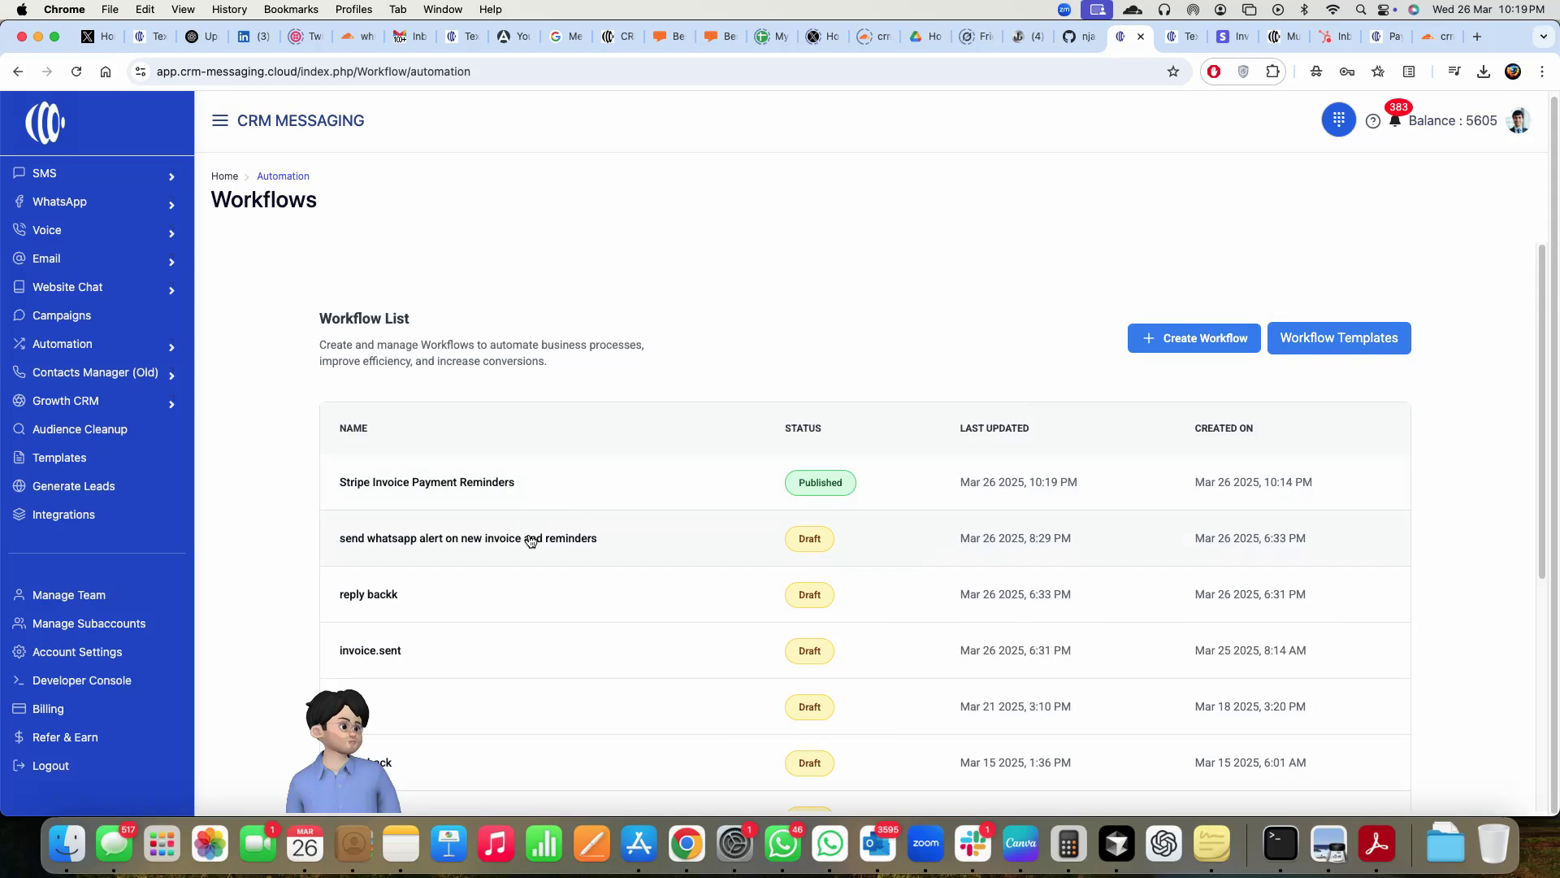
click(503, 531)
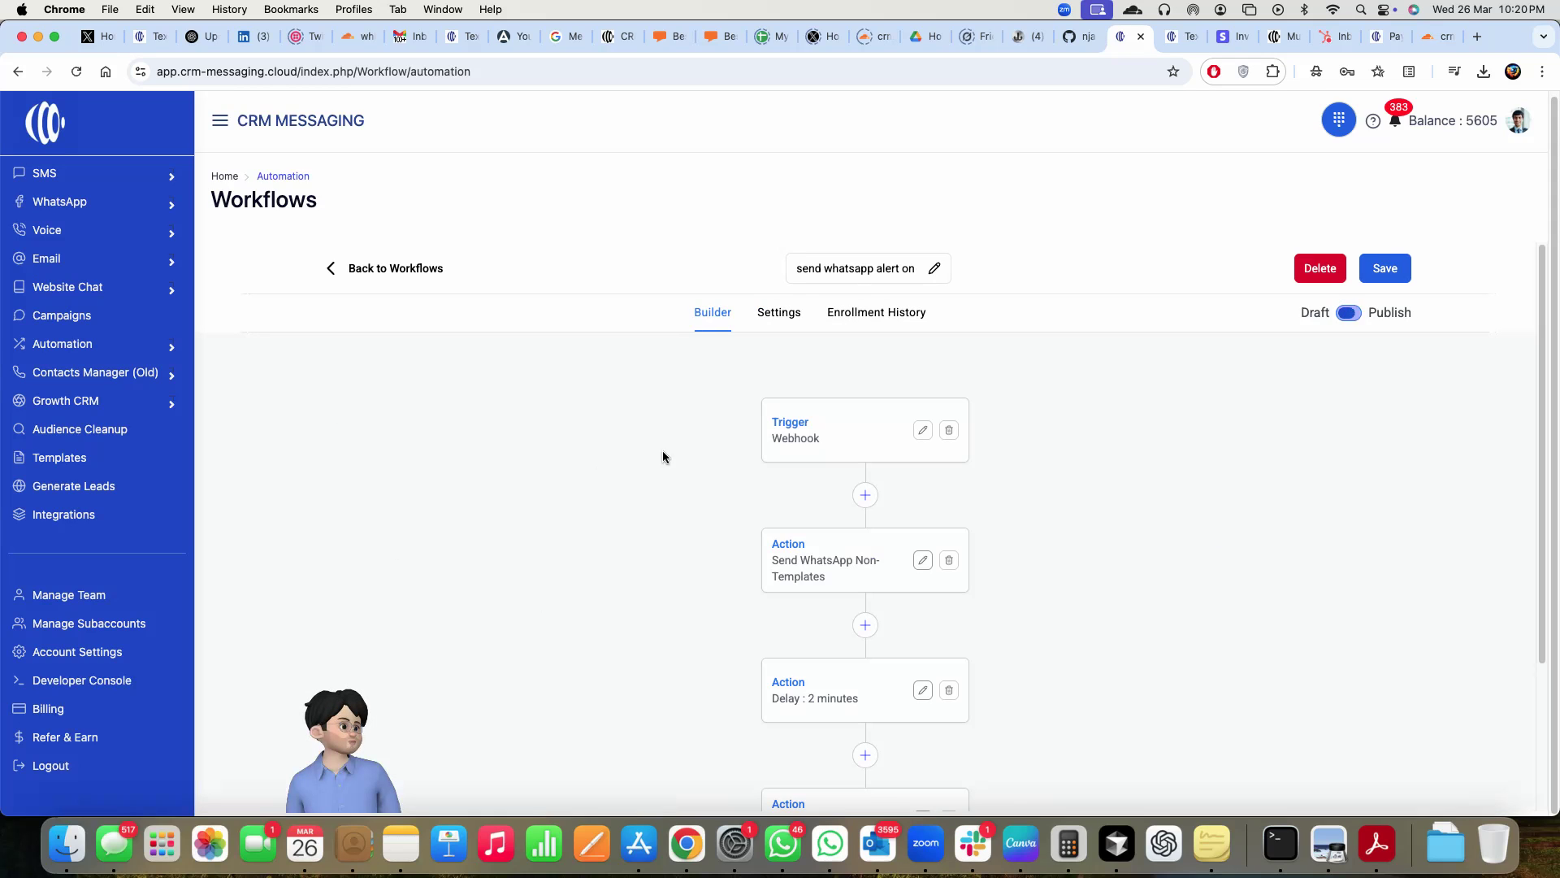
scroll(934, 552, down, 3)
scroll(987, 568, up, 3)
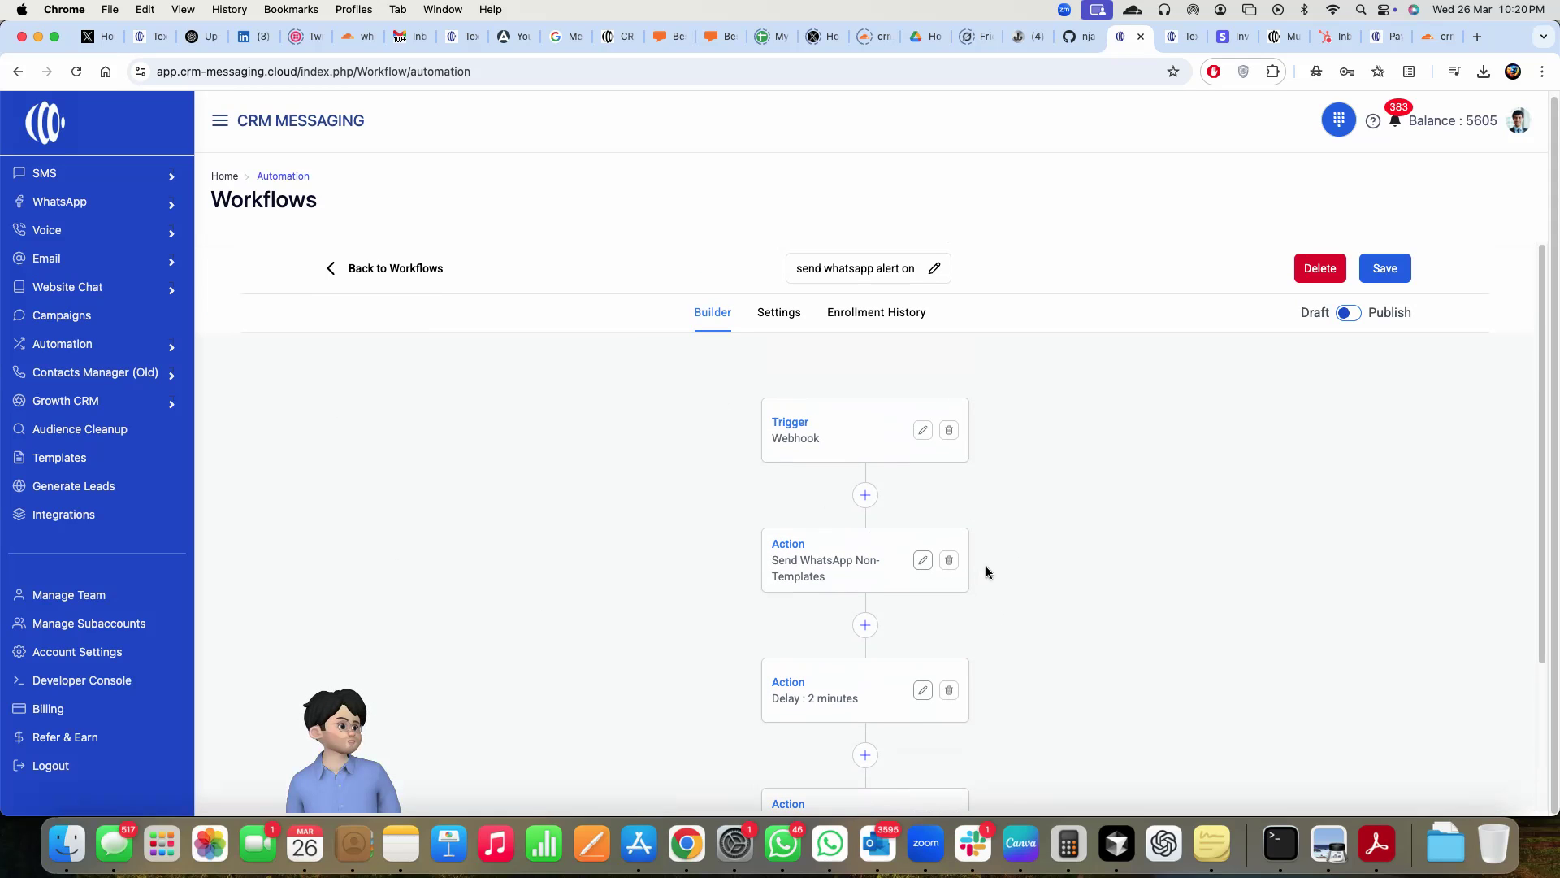
Check the WhatsApp alert workflow's enrollment history, and return to its builder to look over the action sequence.
click(897, 321)
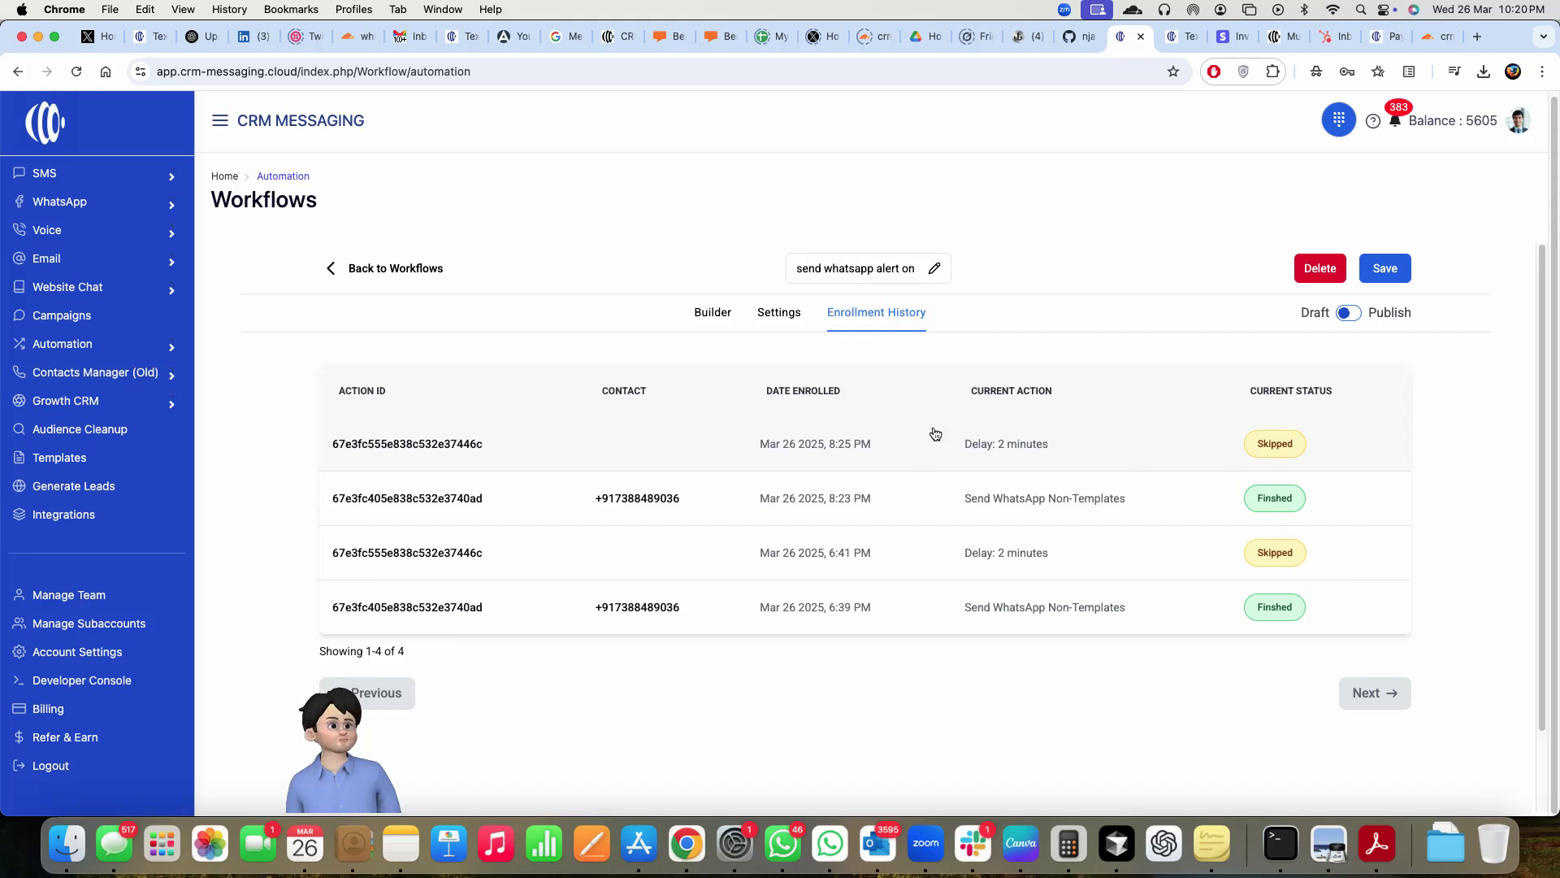
click(738, 323)
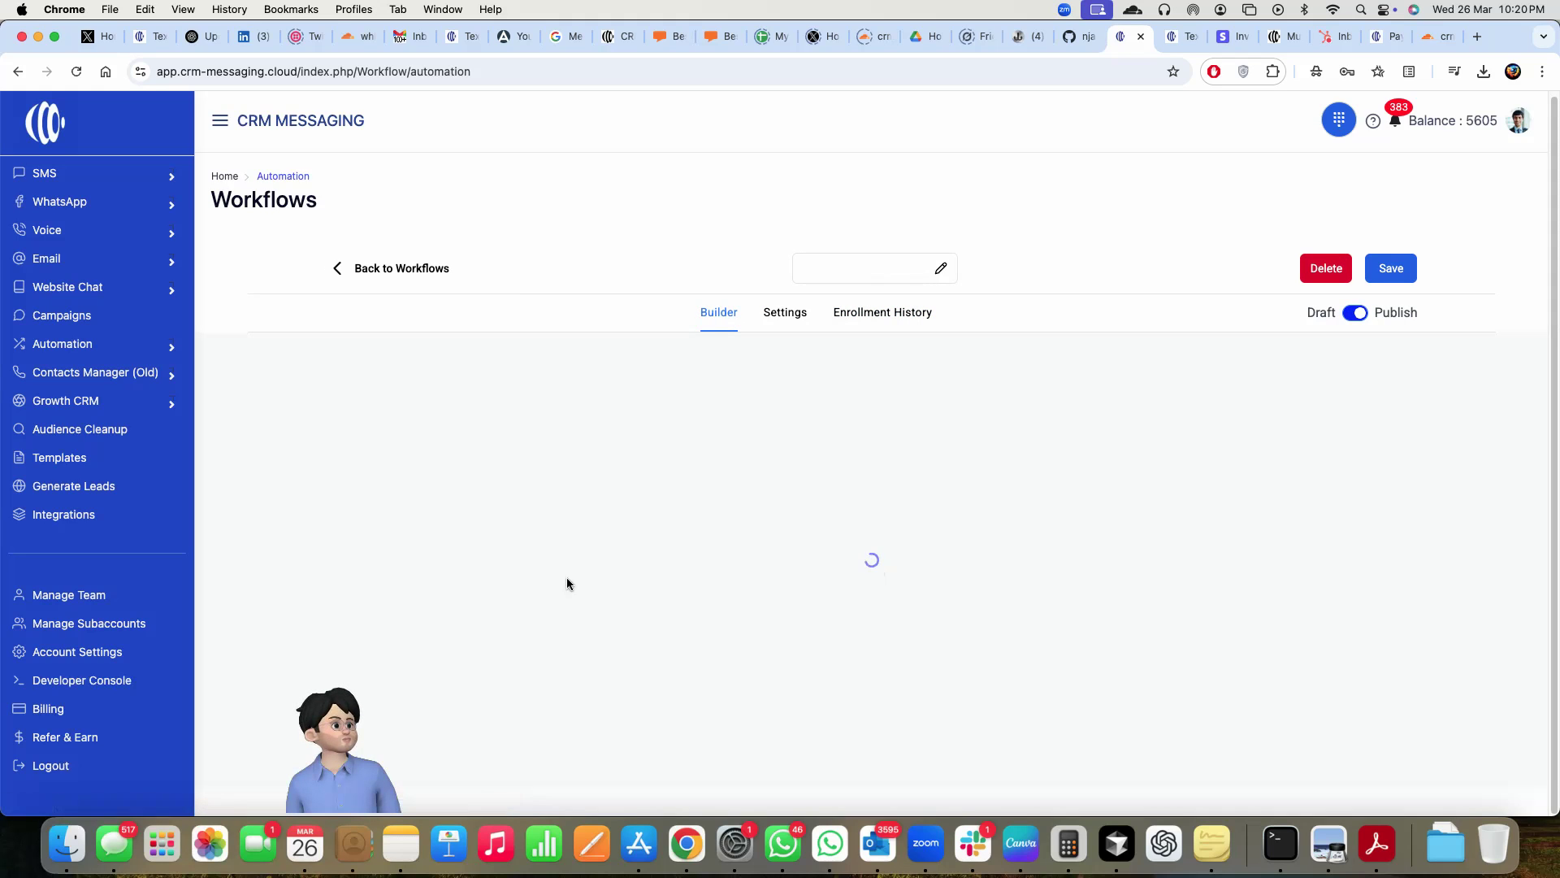
scroll(1089, 655, down, 3)
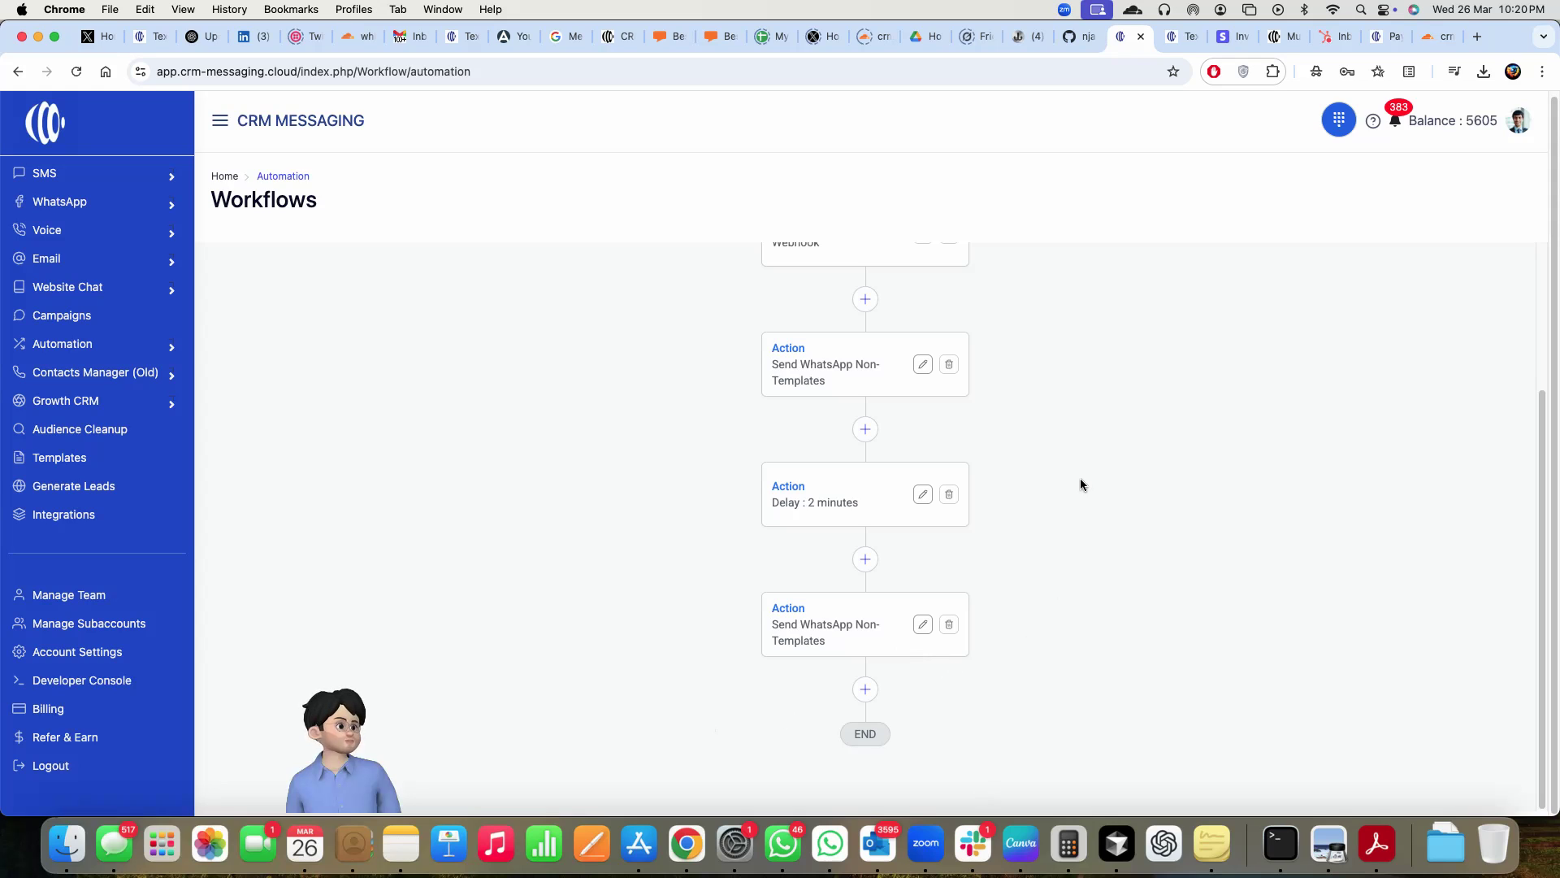
scroll(1097, 538, up, 3)
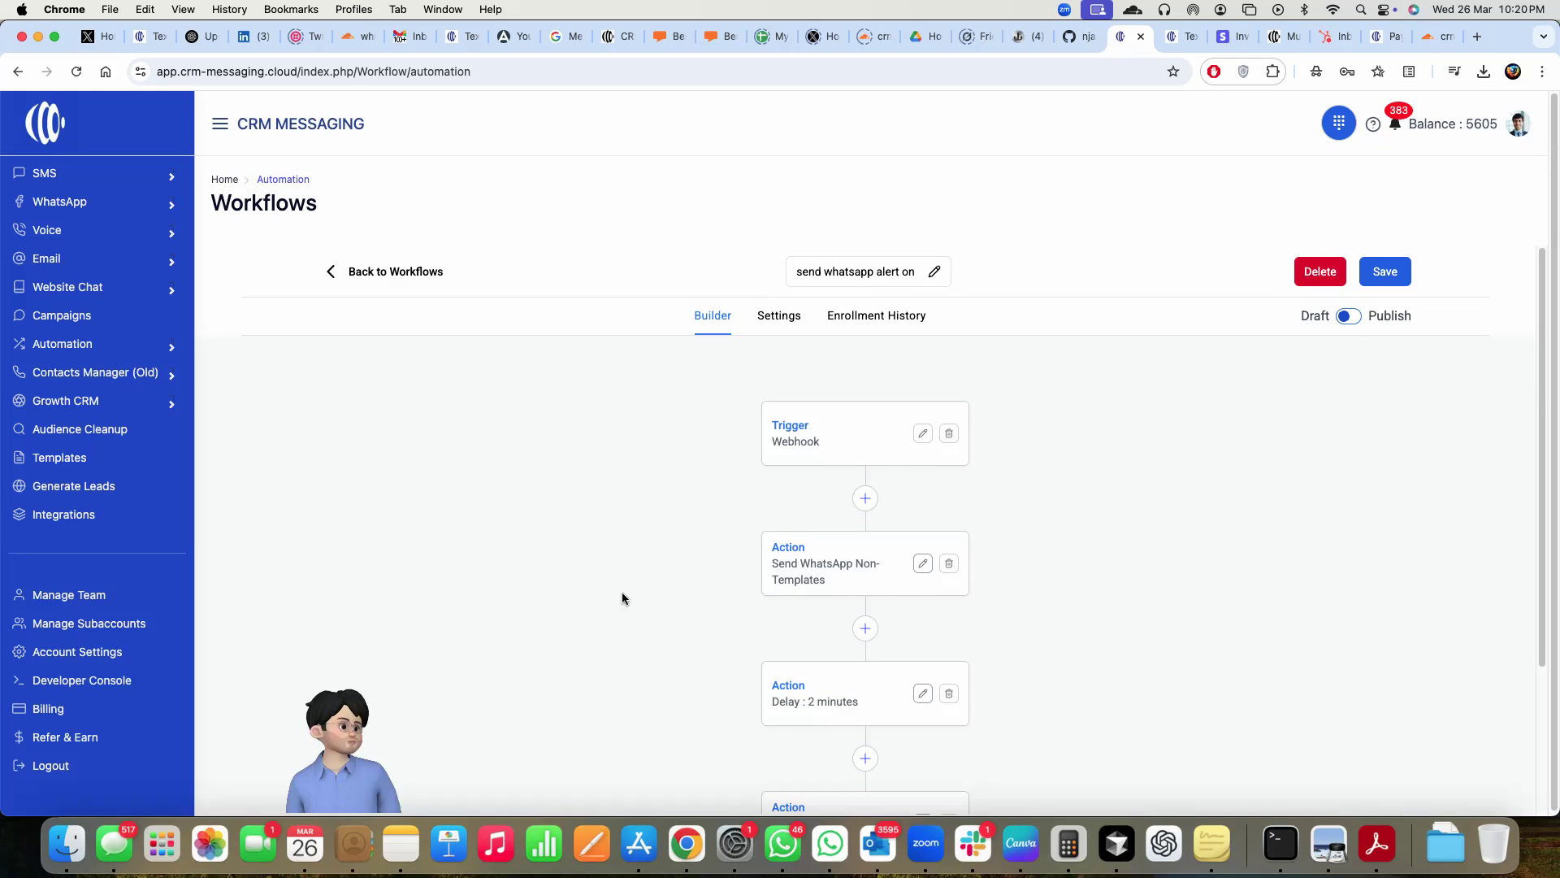